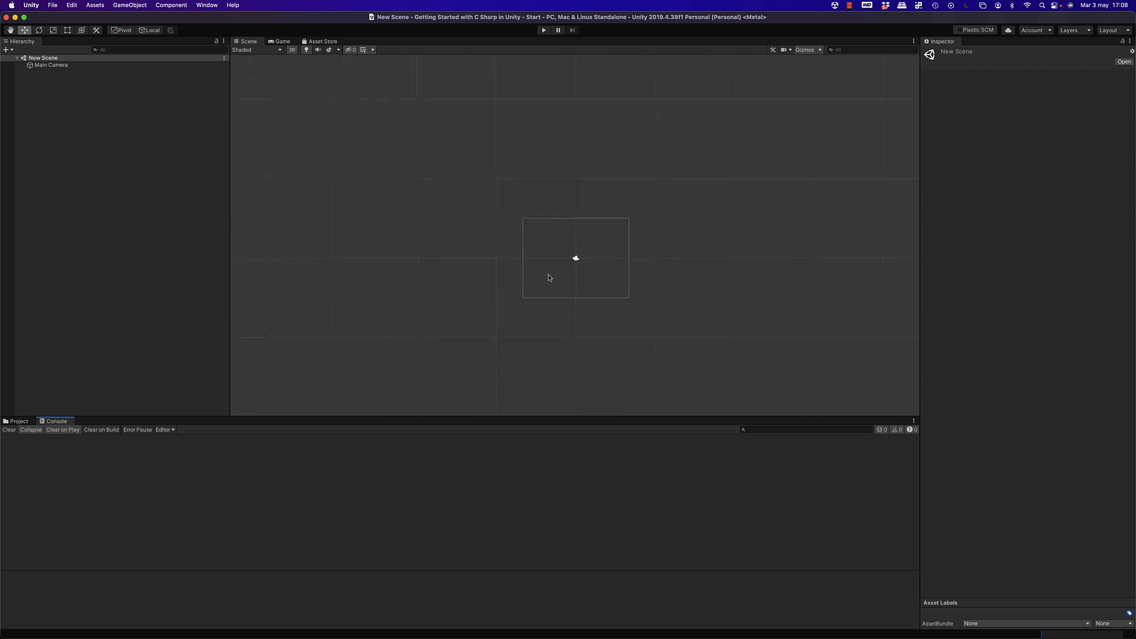
Select the Main Camera and compare the scene in 3D and 2D, returning to a closer 2D view.
middle_click_drag(612, 326, 431, 252)
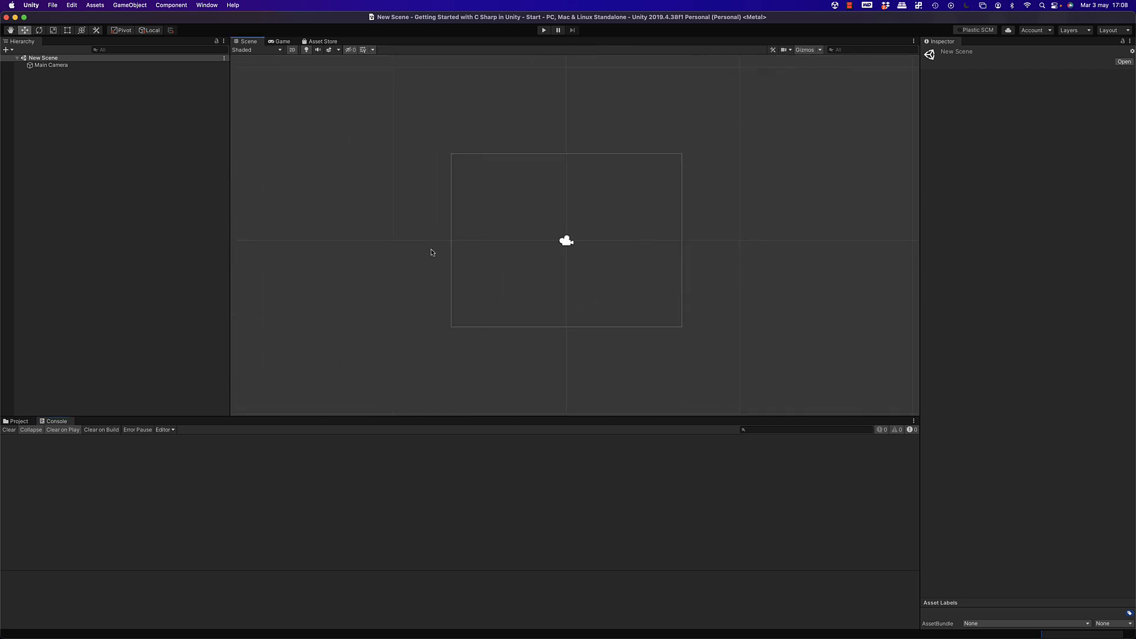
left_click(50, 66)
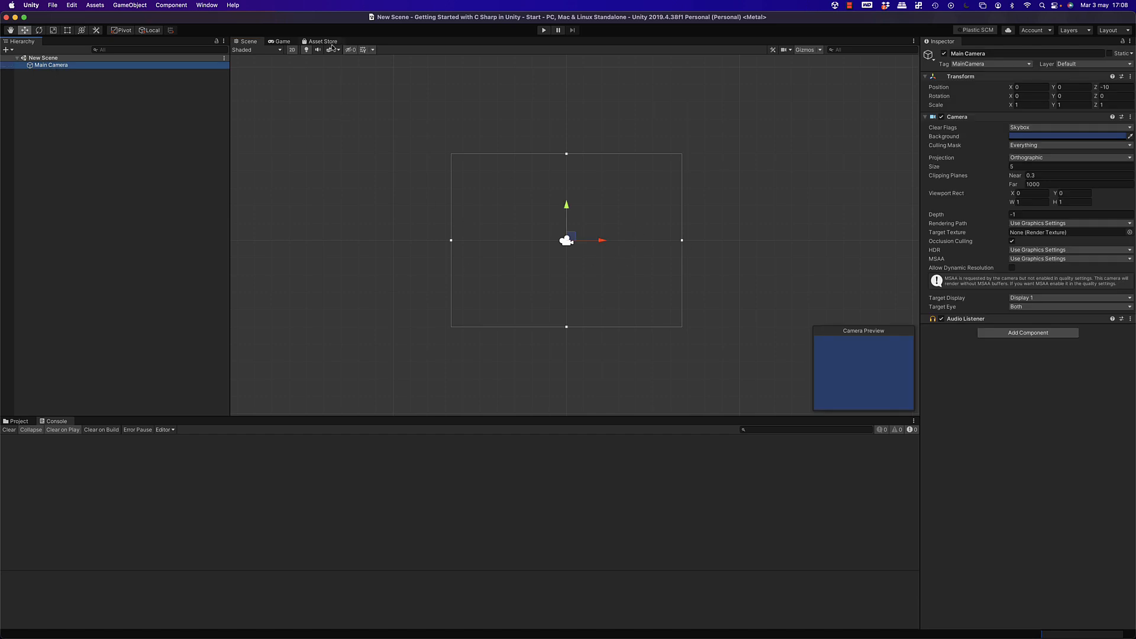
left_click(291, 51)
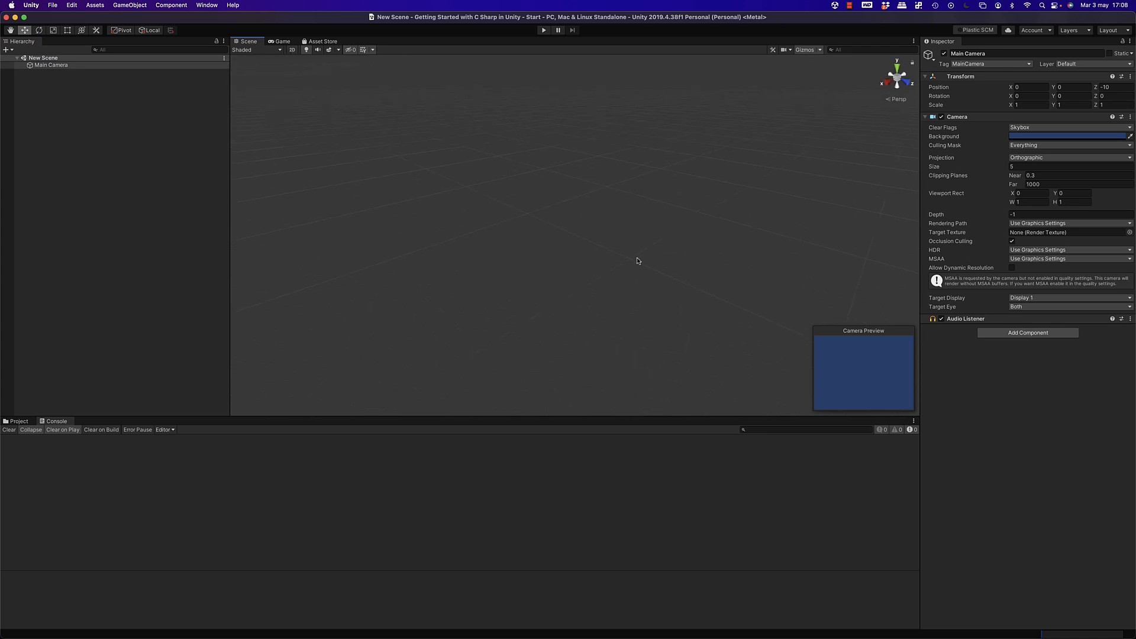
key("f")
left_click(292, 51)
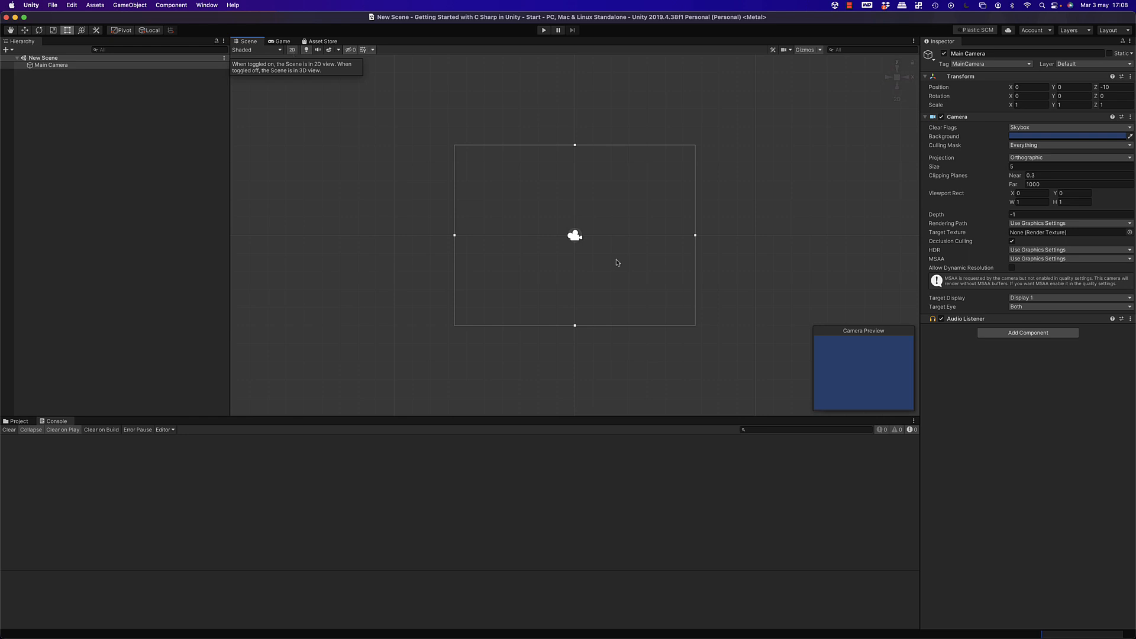
scroll(617, 263, "up", 5)
middle_click_drag(594, 252, 630, 279)
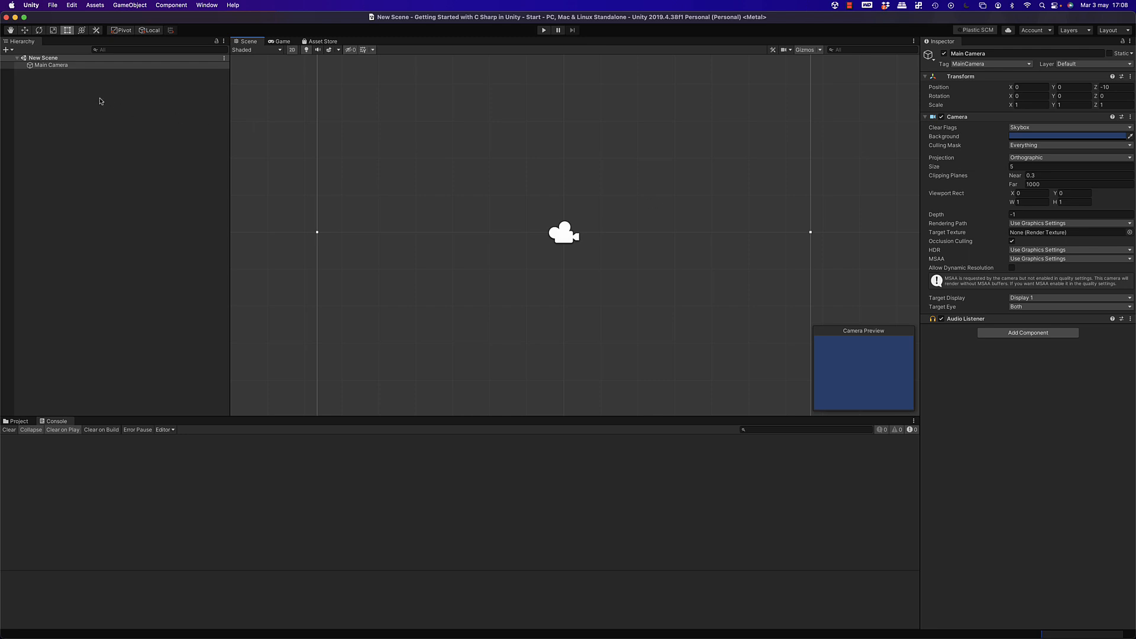
Add a standard UI Button to the scene with nothing selected in the hierarchy.
left_click(70, 95)
right_click(55, 84)
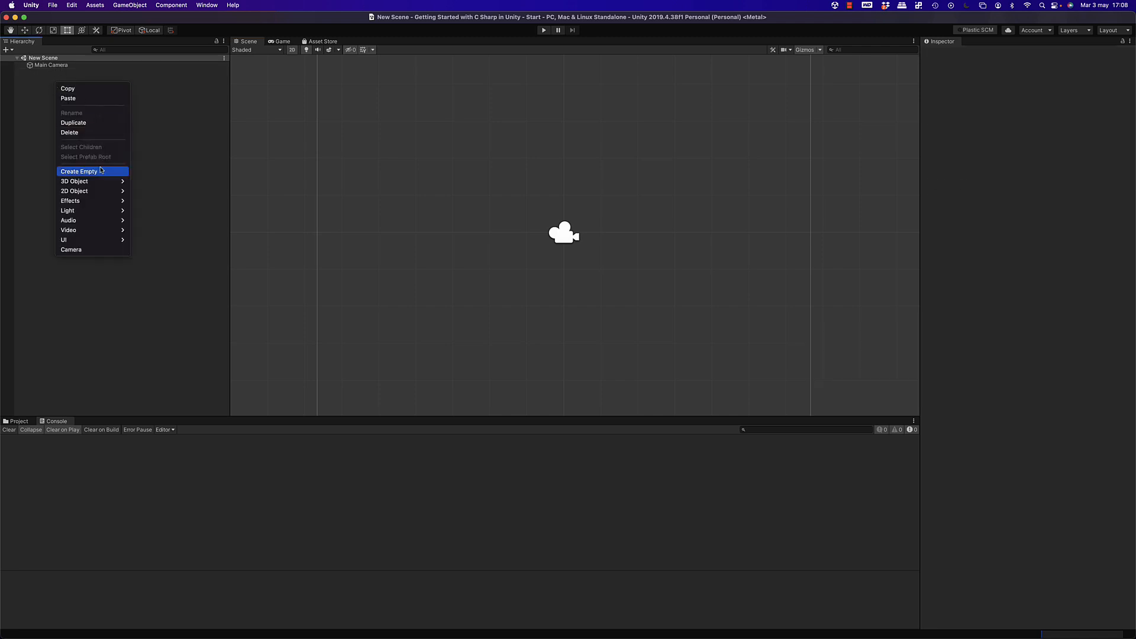
mouse_move(81, 241)
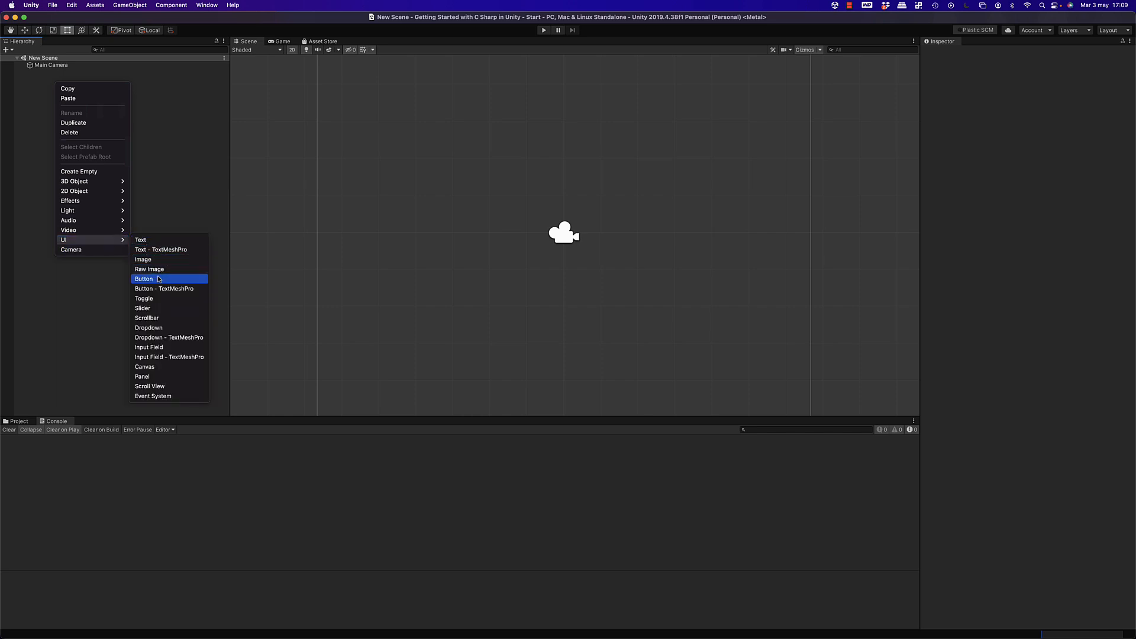
left_click(155, 282)
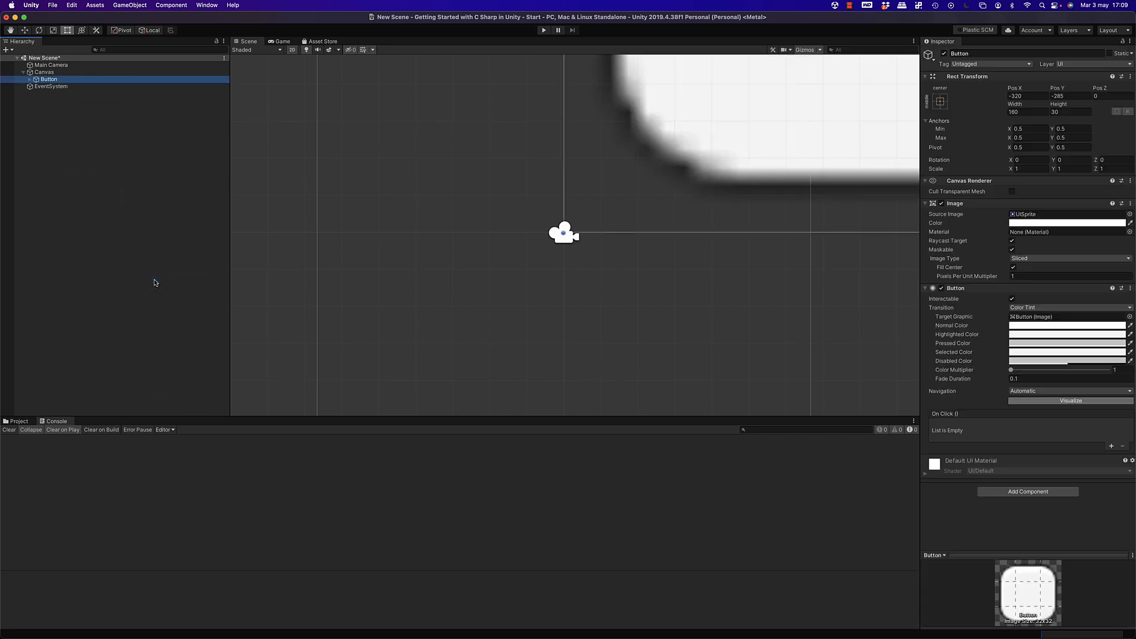
Inspect the Canvas, EventSystem and Button objects, and view the button within the whole canvas.
double_click(52, 72)
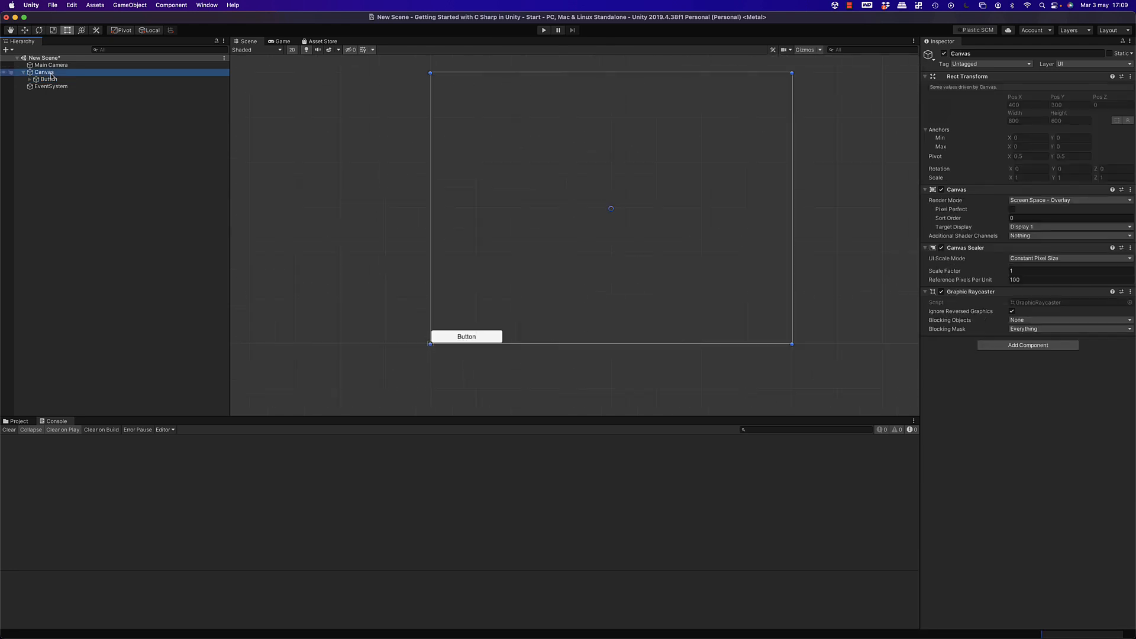
double_click(62, 86)
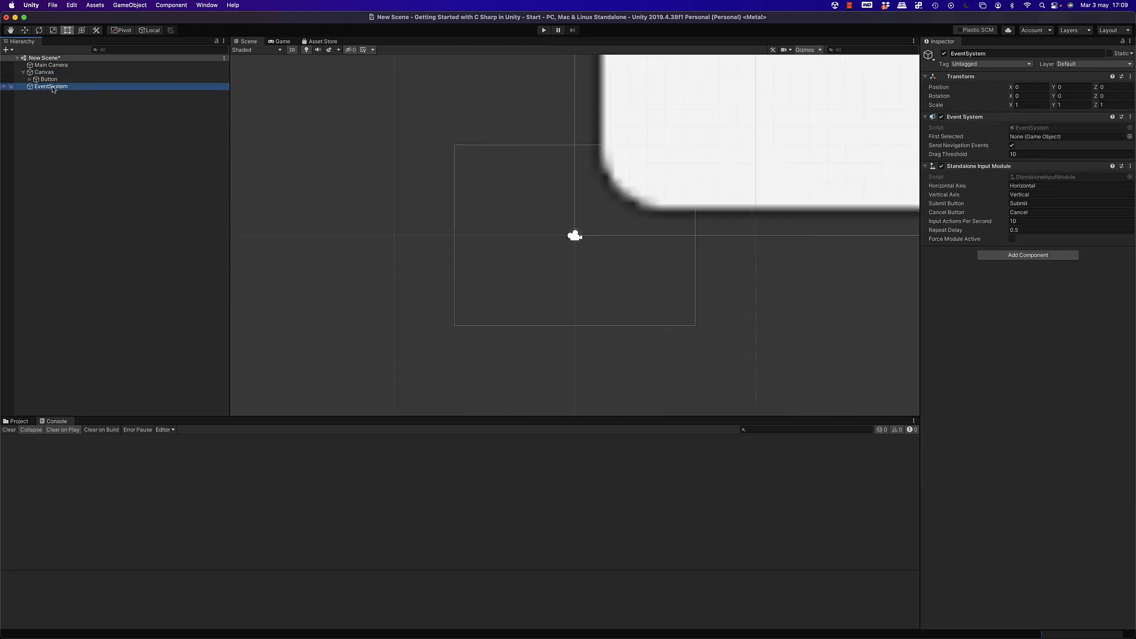
double_click(54, 79)
scroll(471, 232, "down", 5)
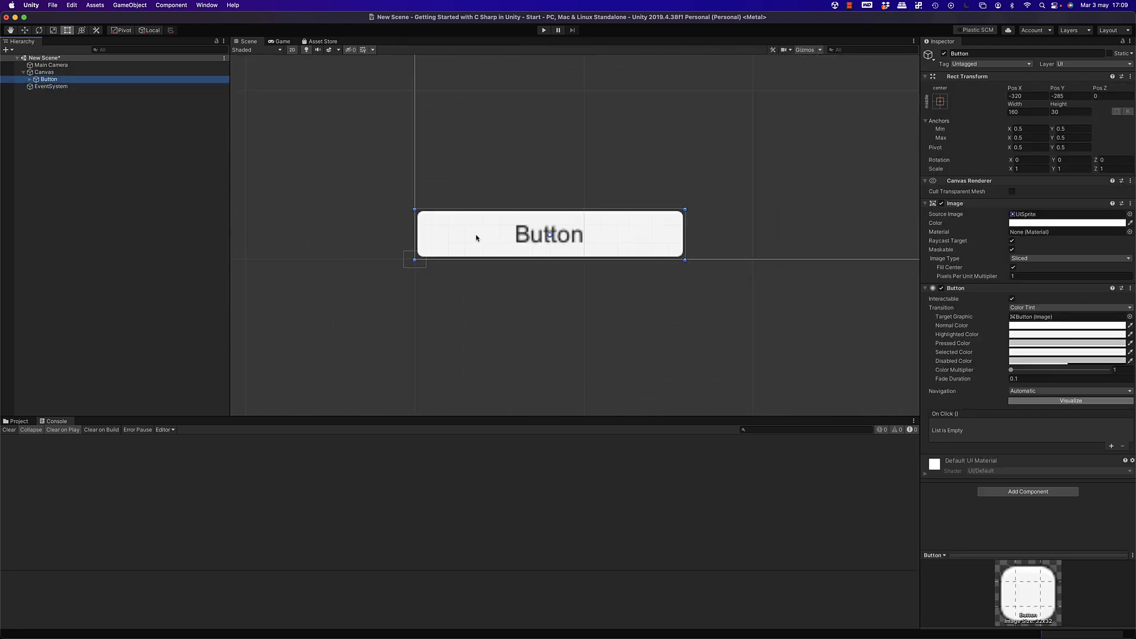
scroll(521, 236, "down", 8)
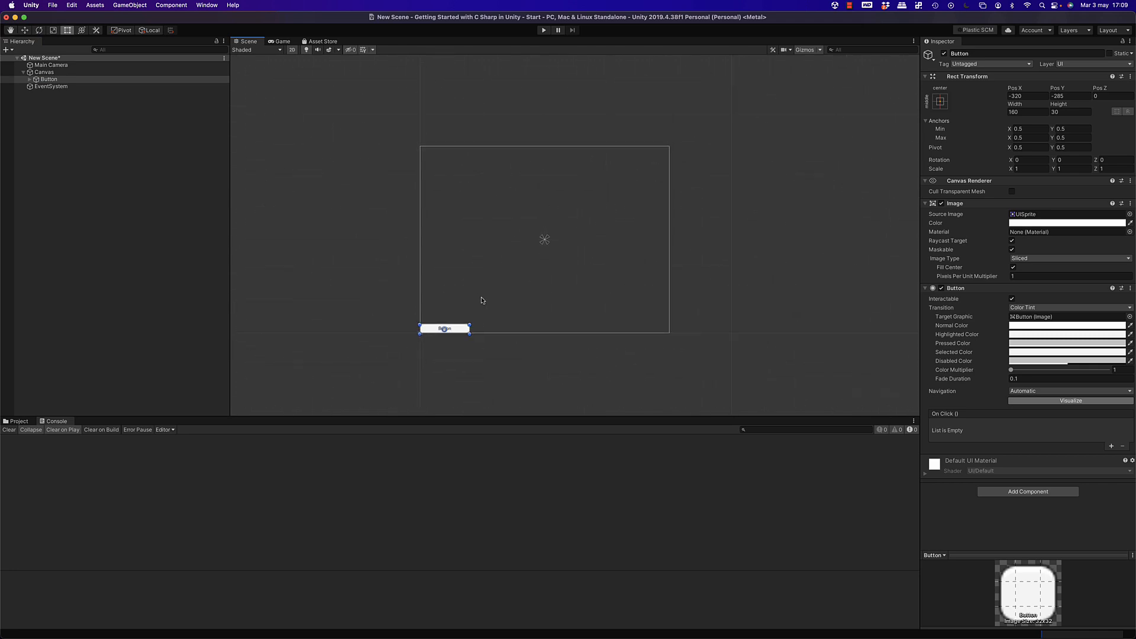
scroll(479, 264, "up", 2)
scroll(457, 283, "up", 1)
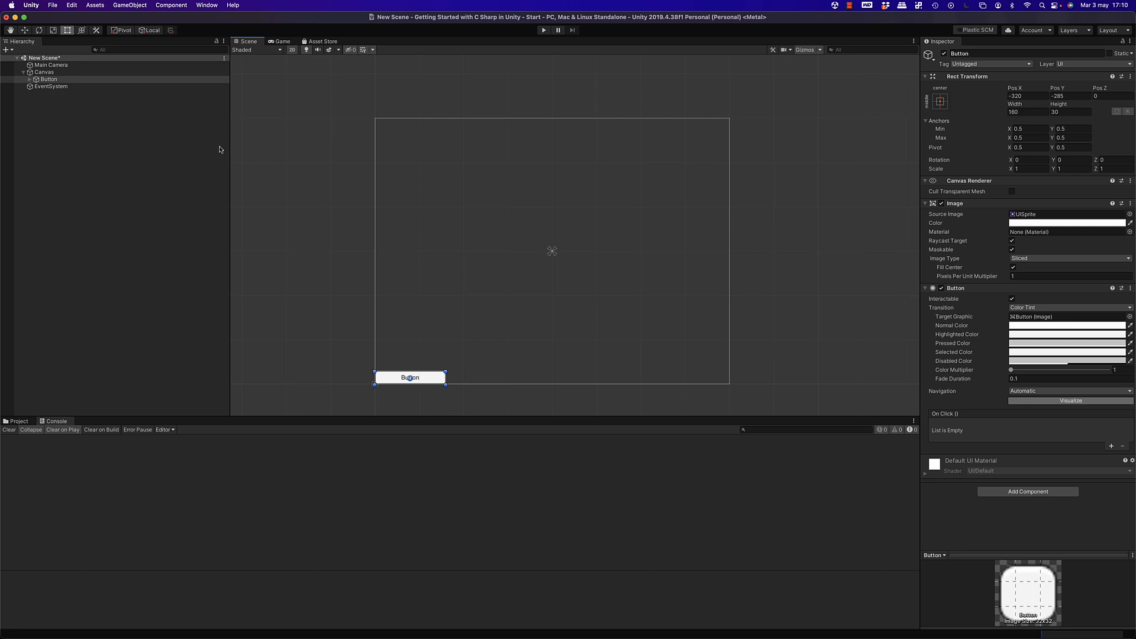
Move the button with the Move tool to the centre of the canvas, at about X 0.4, Y -1.
left_click(25, 31)
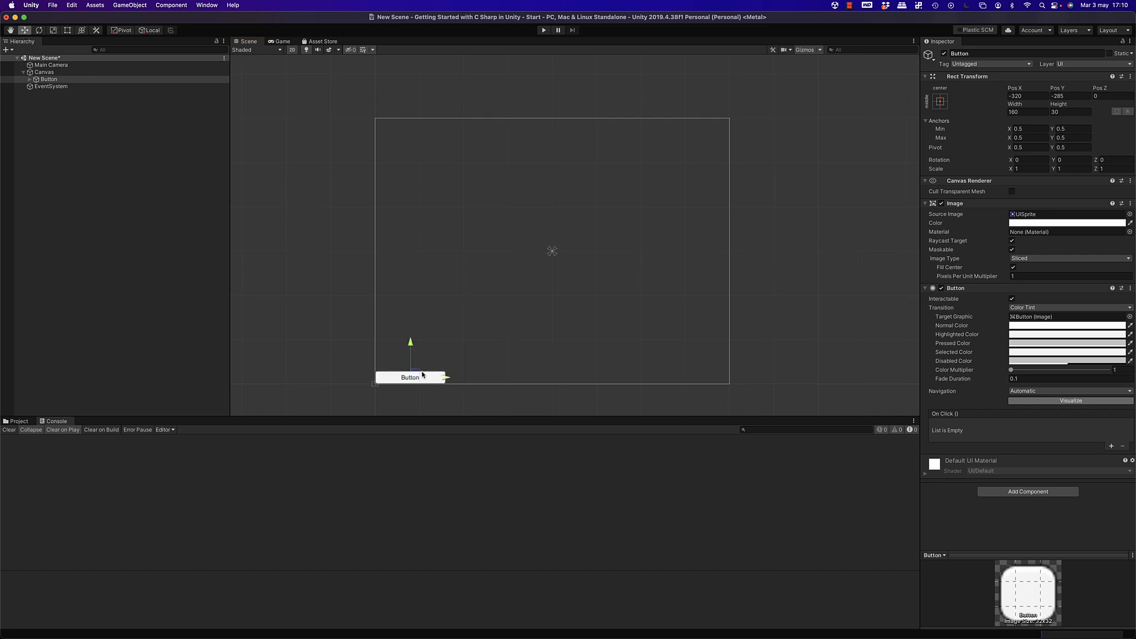
left_click_drag(413, 373, 557, 323)
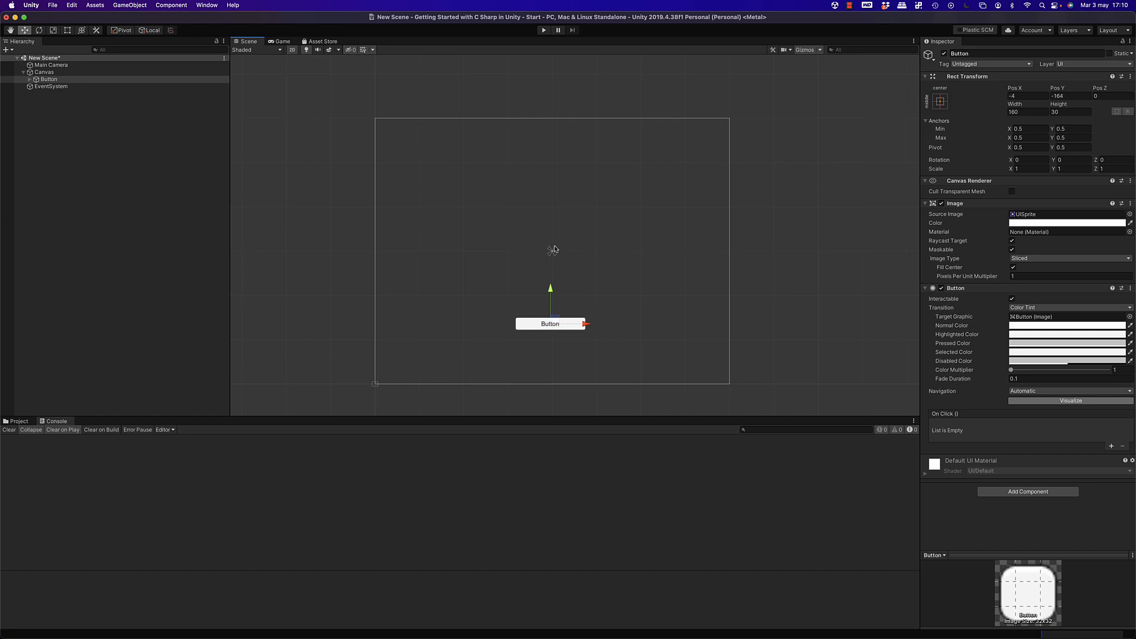
scroll(550, 246, "up", 4)
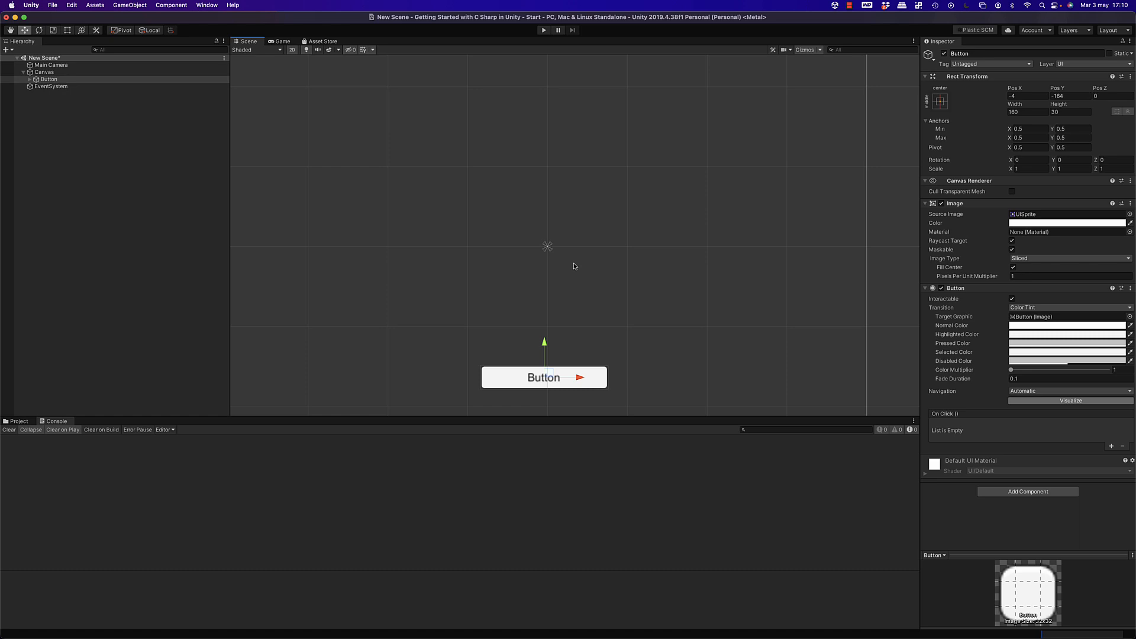
left_click_drag(545, 376, 548, 355)
scroll(549, 355, "up", 2)
scroll(550, 362, "up", 1)
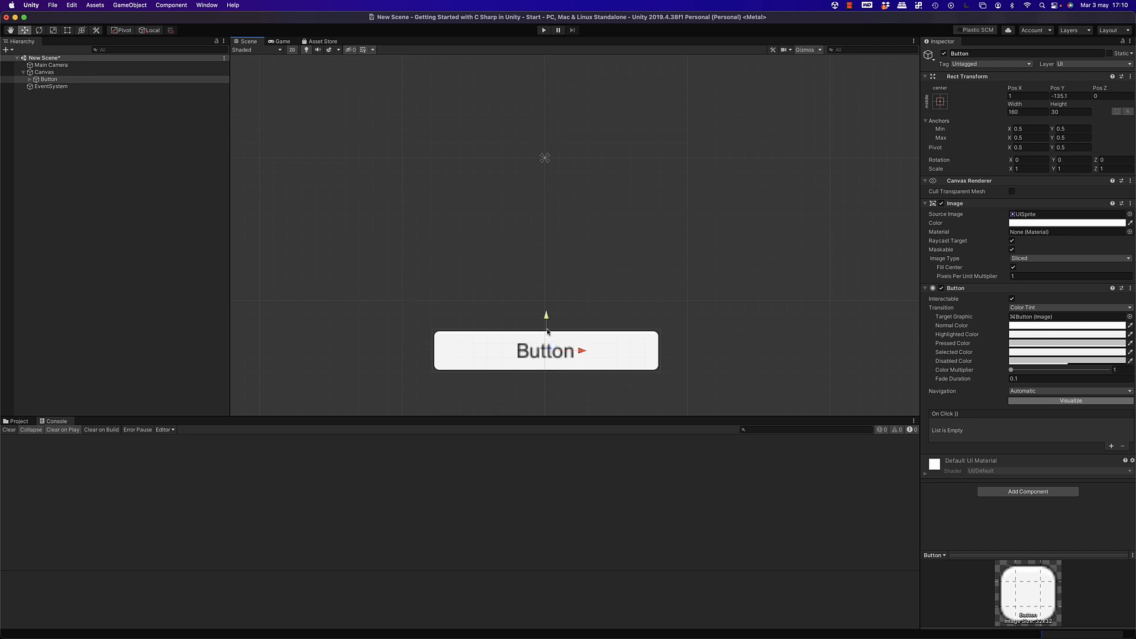
scroll(563, 346, "down", 3)
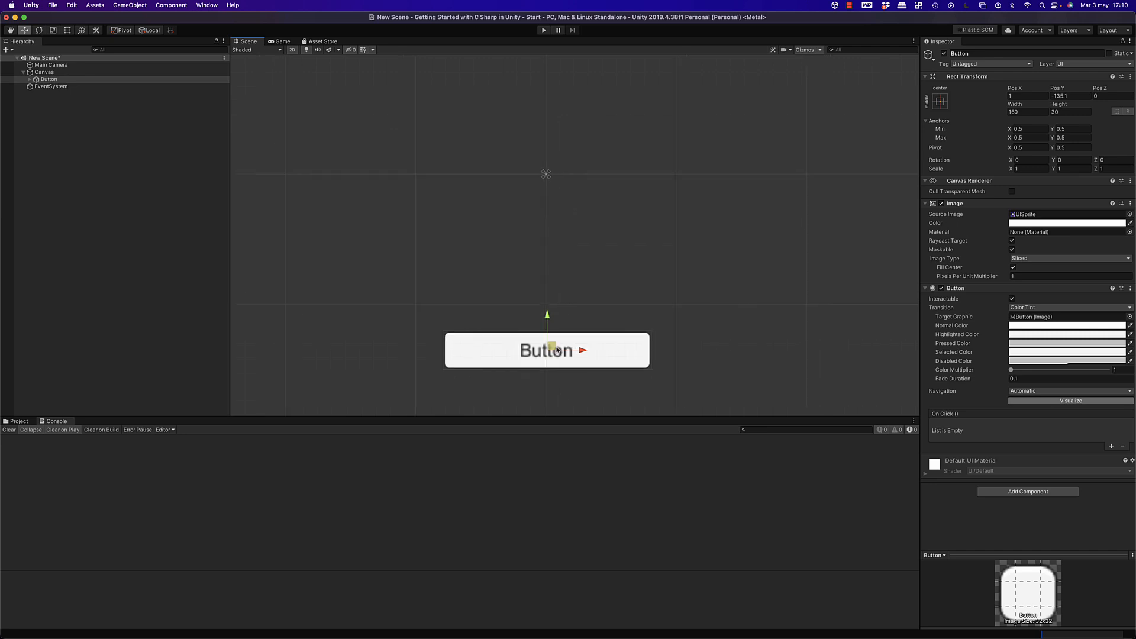
scroll(586, 338, "down", 2)
left_click_drag(558, 332, 625, 308)
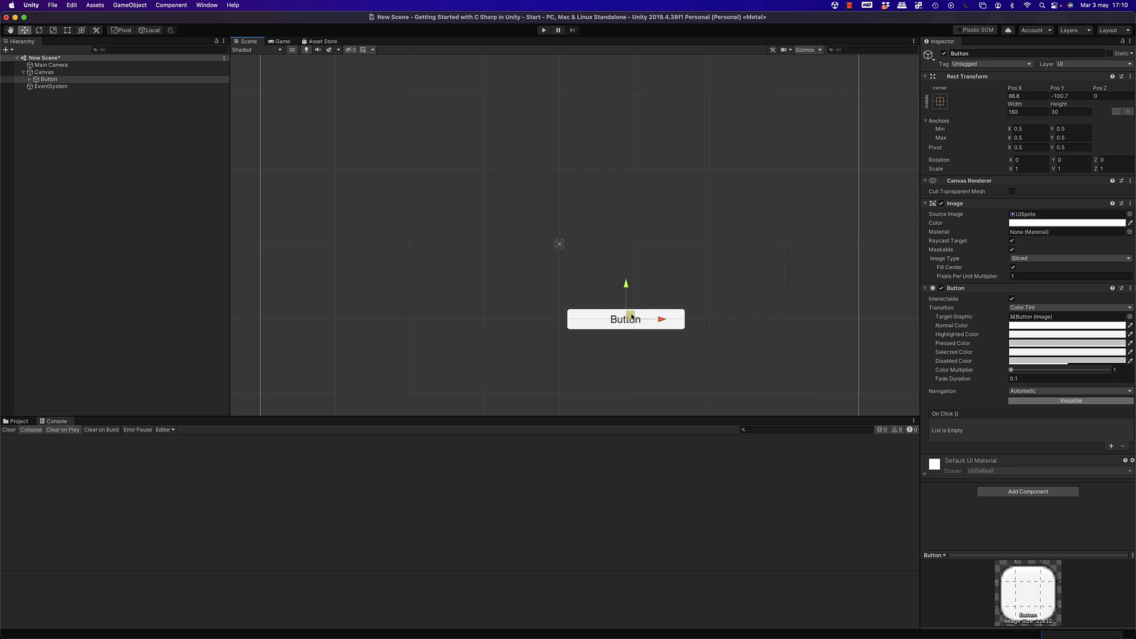
left_click_drag(630, 316, 565, 240)
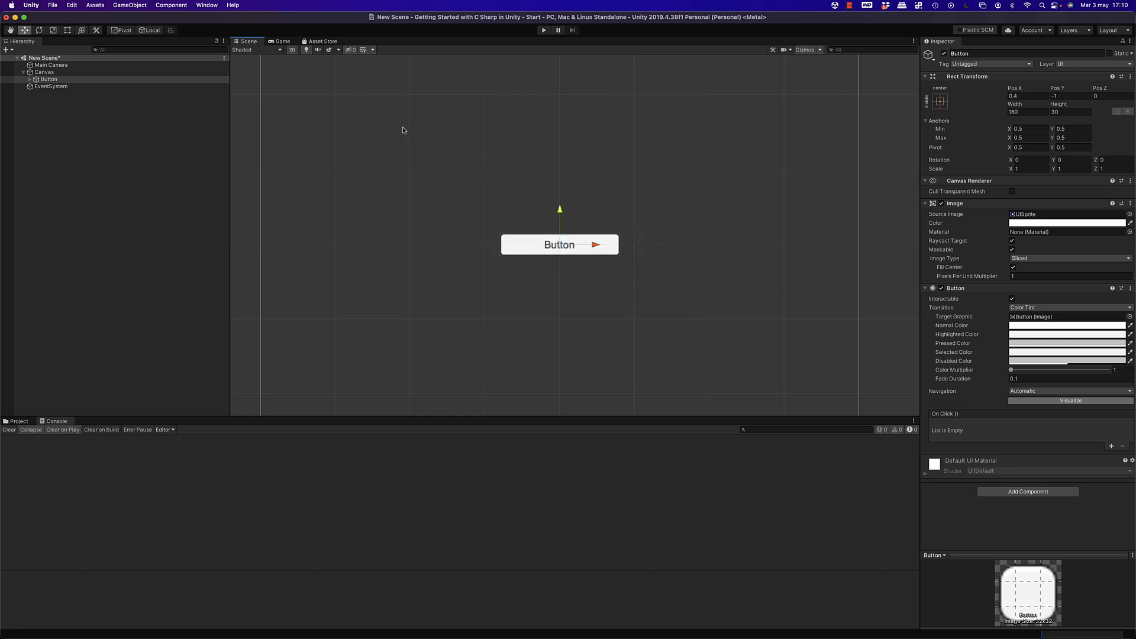
Preview the button in the Game view at 5:4, 16:9, 5:4 again and Free Aspect.
left_click(281, 42)
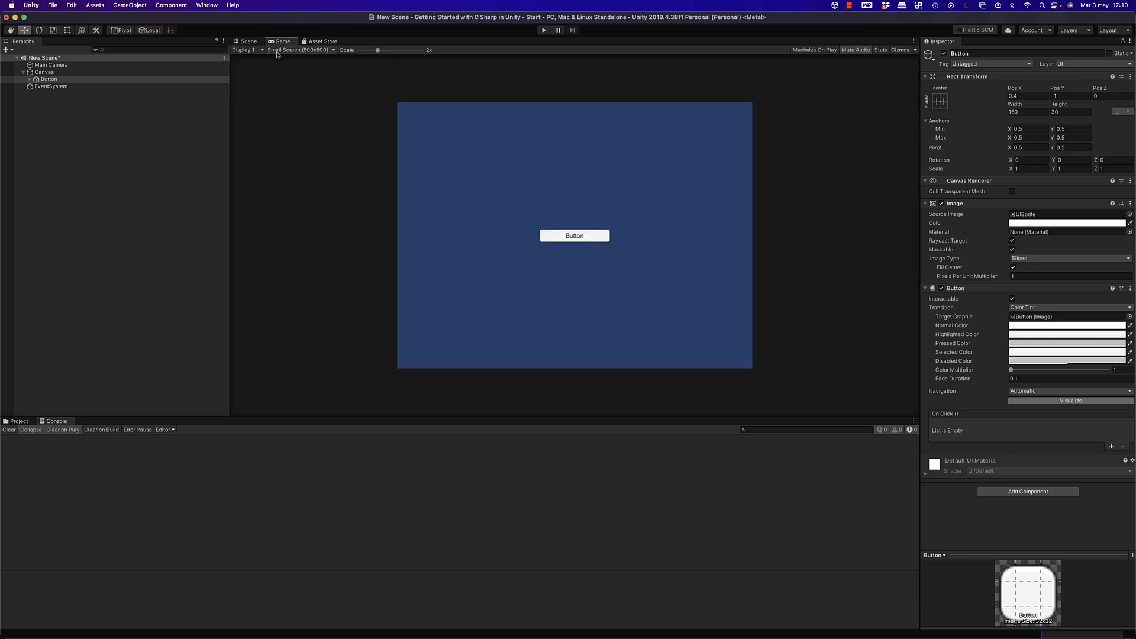
left_click(300, 51)
left_click(292, 92)
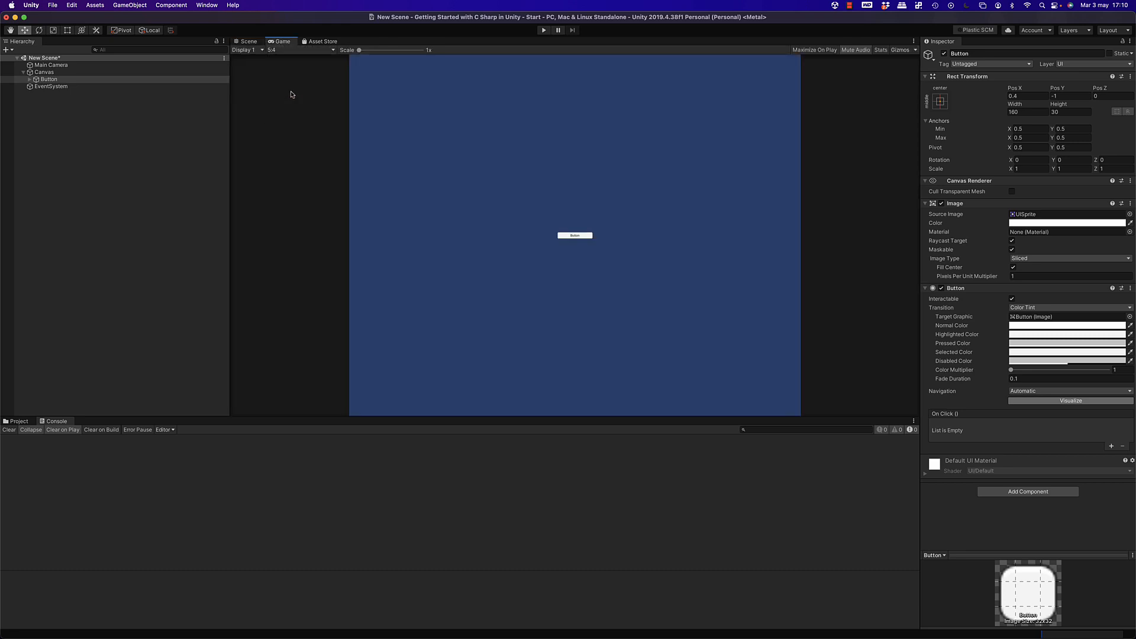
left_click(305, 51)
left_click(284, 120)
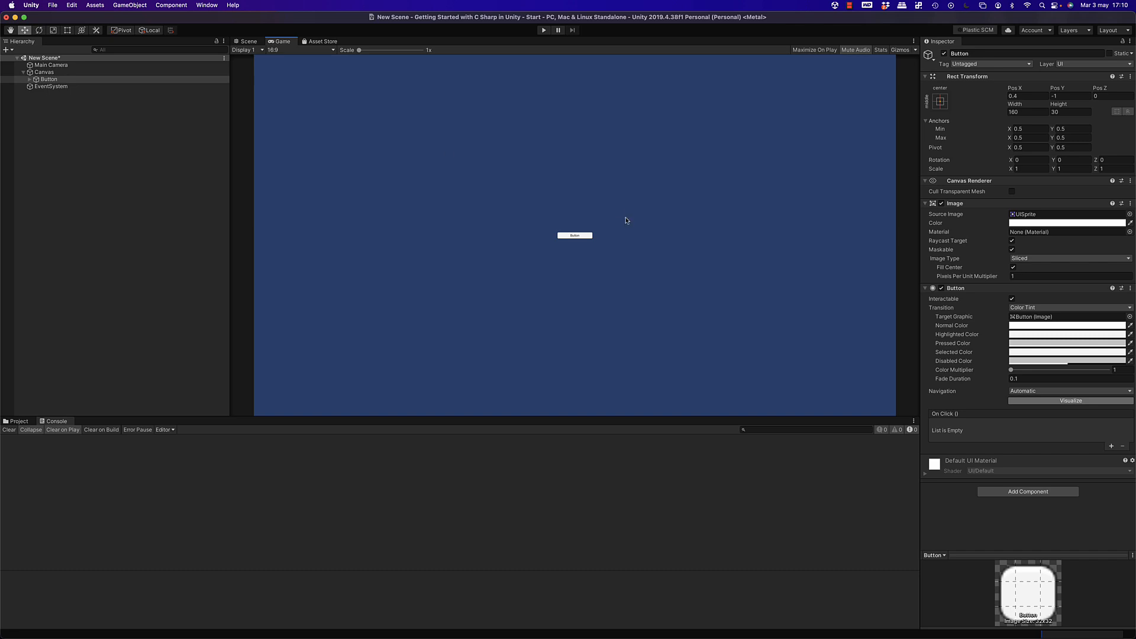
left_click(284, 51)
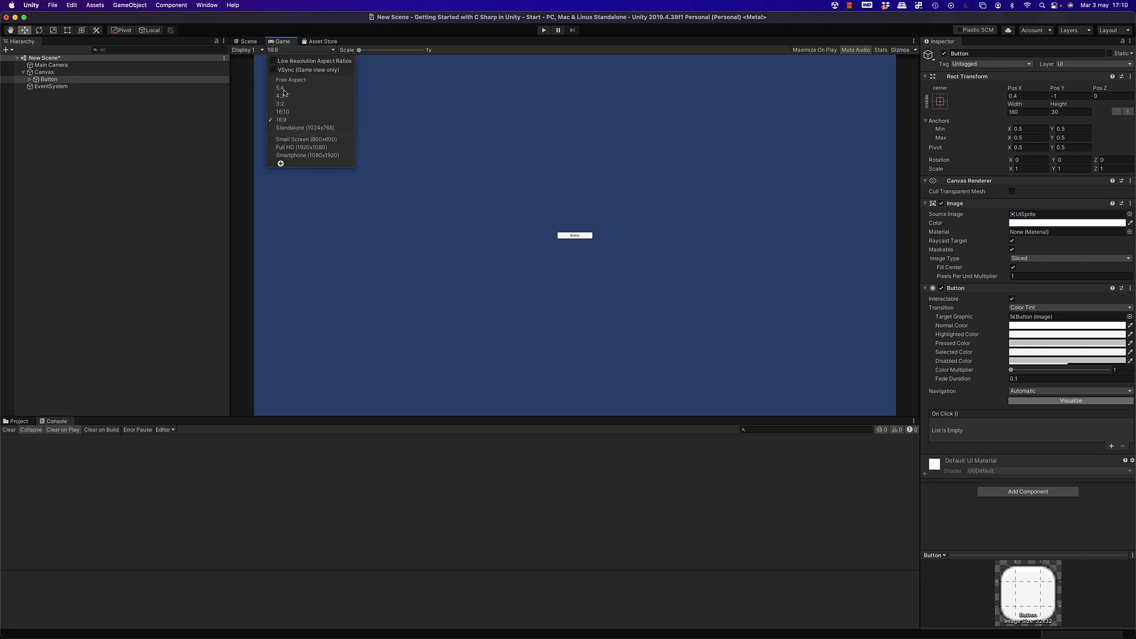
left_click(280, 88)
left_click(287, 50)
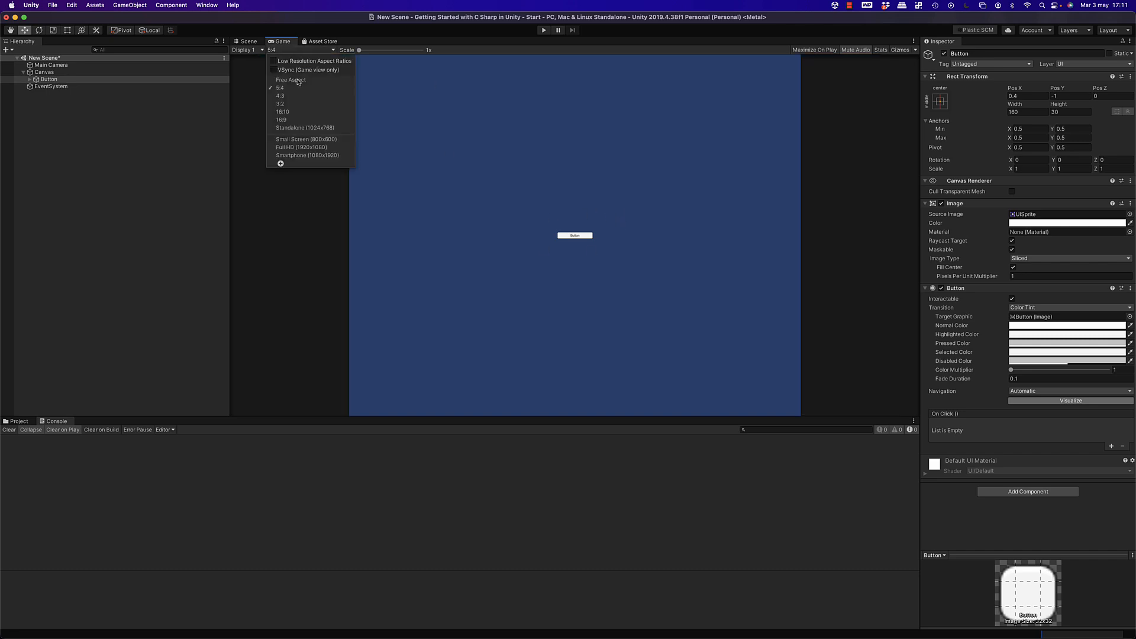
left_click(298, 80)
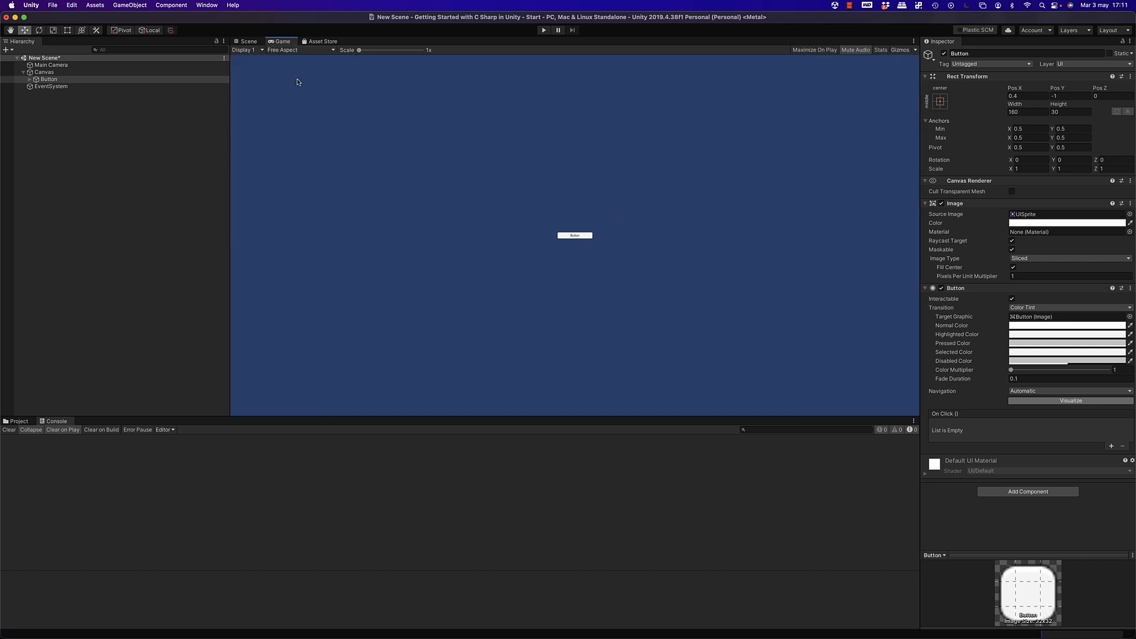
Compare the button at Smartphone (1080x1920) and Small Screen (800x600), ending on Smartphone, and examine the canvas shape in the Scene view.
left_click(286, 51)
left_click(305, 157)
left_click(300, 51)
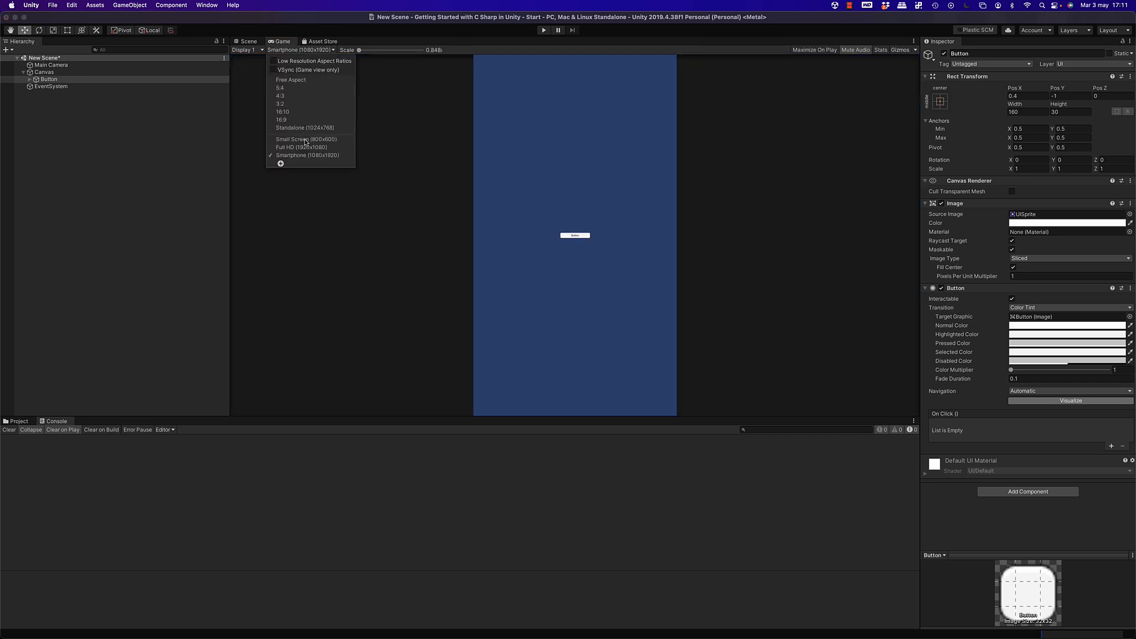
left_click(305, 140)
left_click(290, 50)
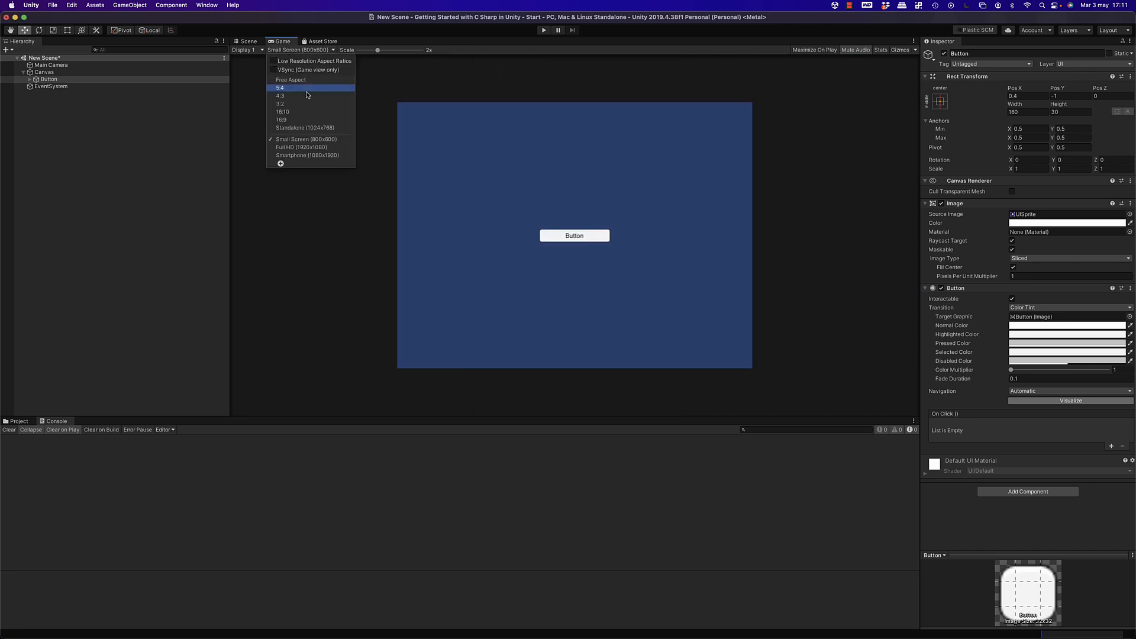
left_click(309, 155)
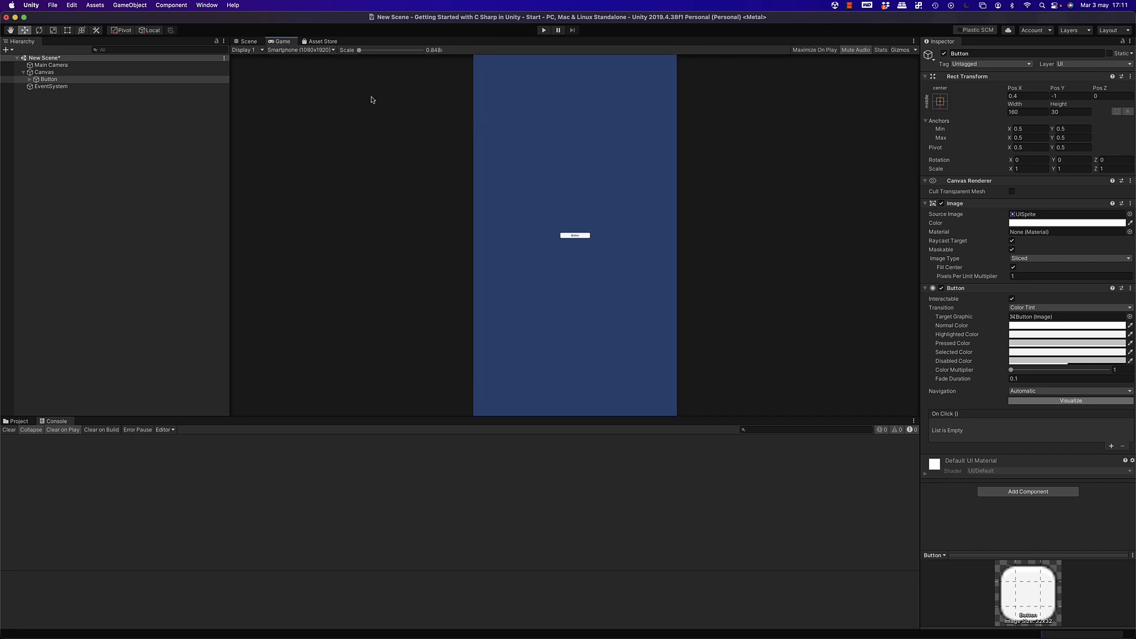
left_click(245, 41)
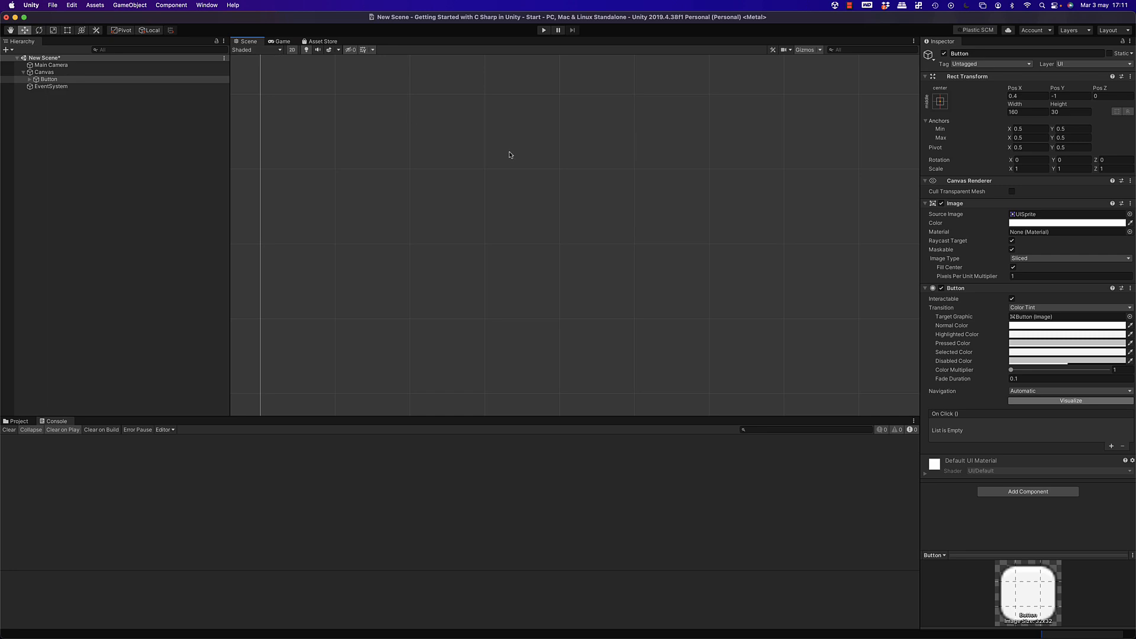
scroll(510, 155, "down", 10)
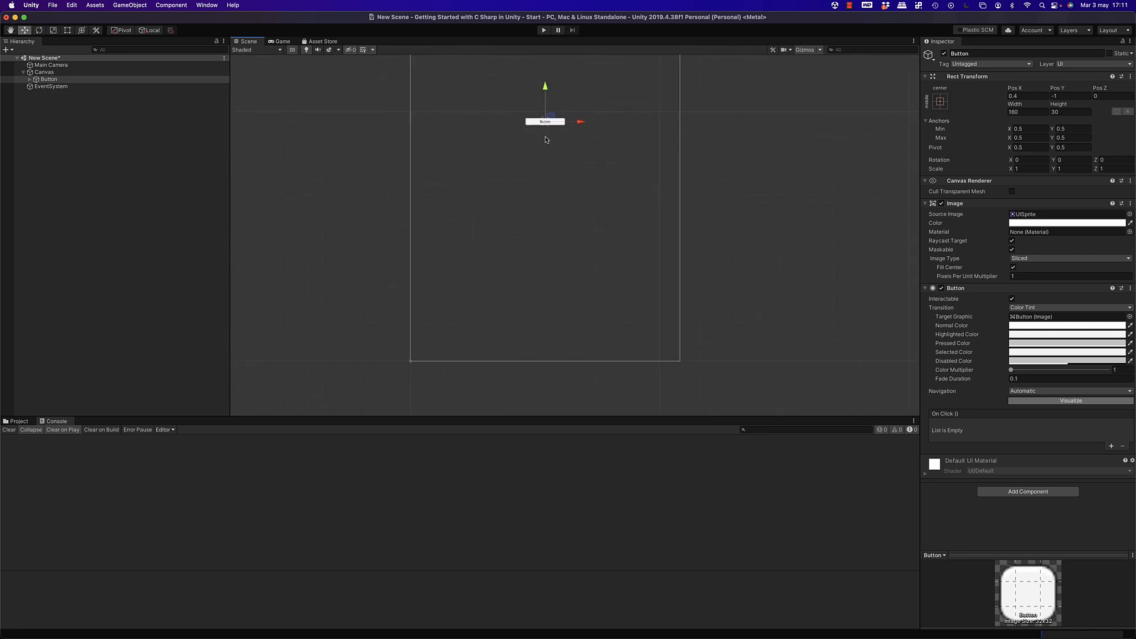
middle_click_drag(545, 139, 520, 243)
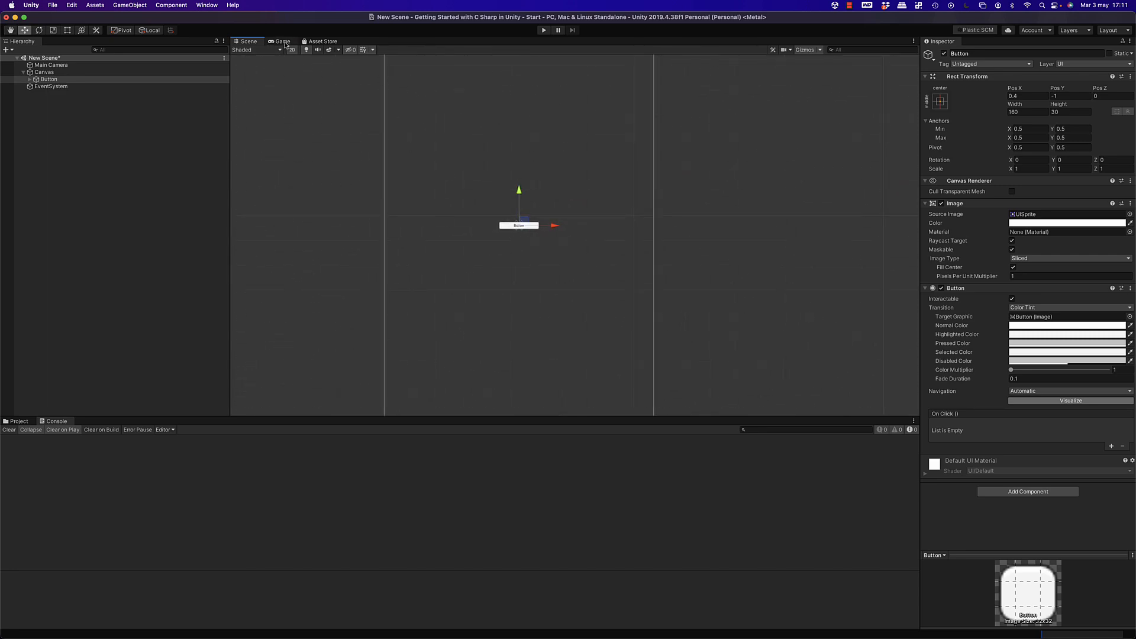
Set the Game view to Free Aspect and examine the resized canvas around the button in the Scene view.
left_click(282, 41)
left_click(288, 50)
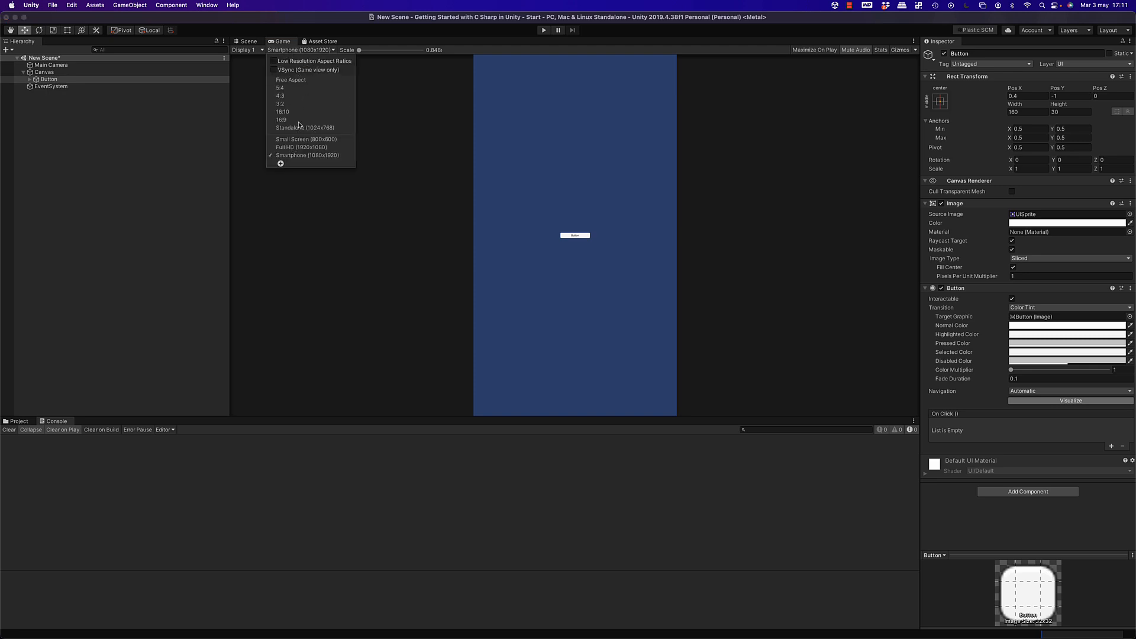
left_click(295, 80)
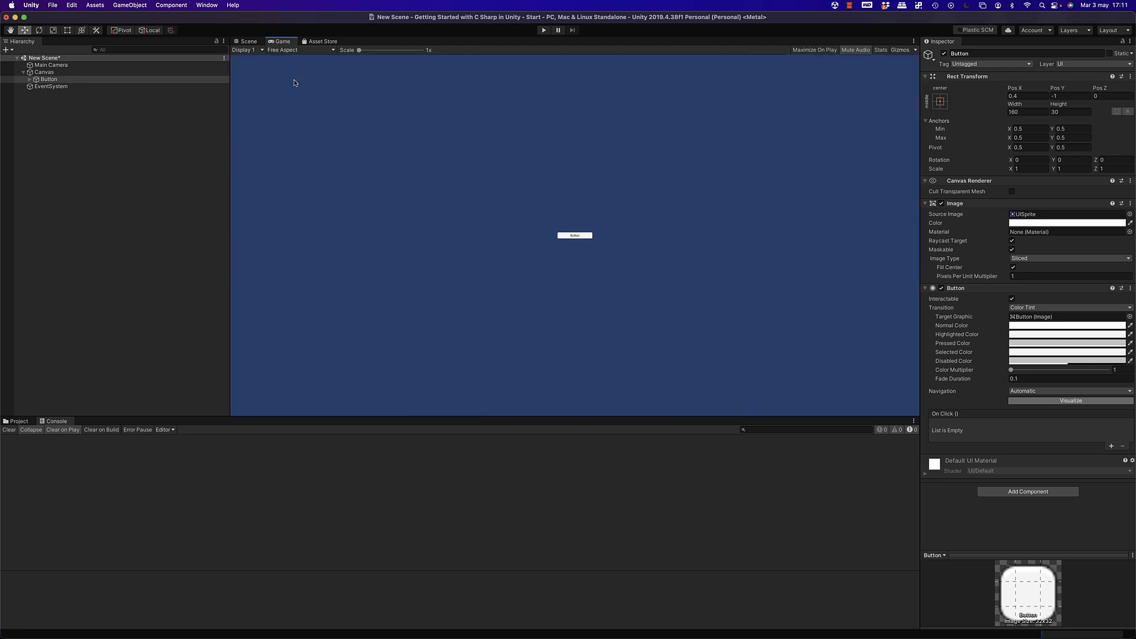
left_click(245, 41)
key("f")
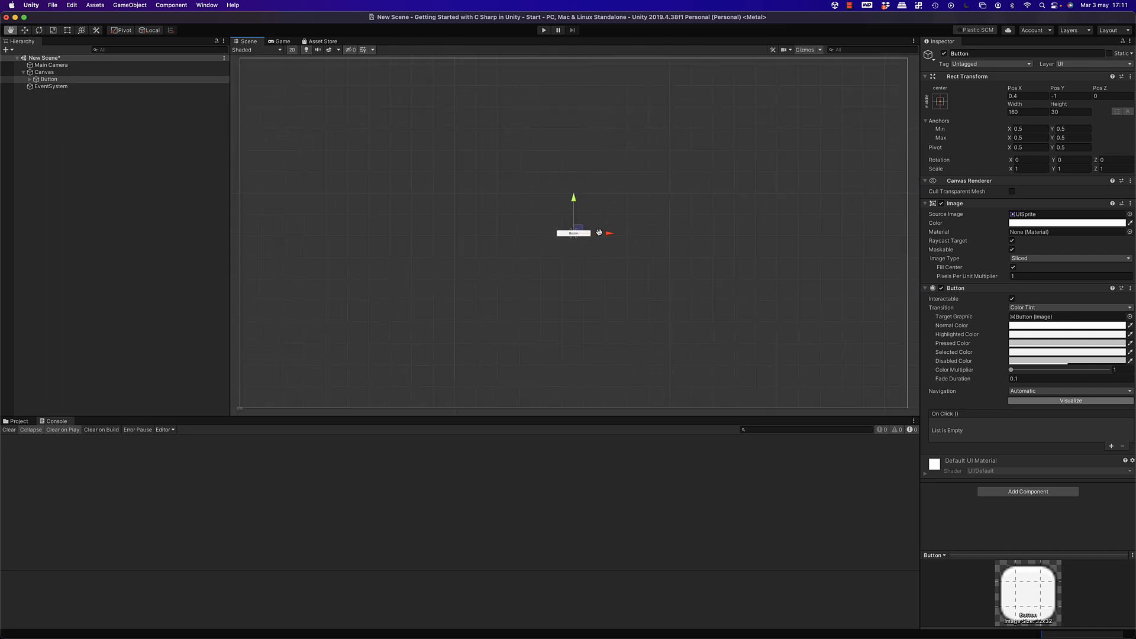
Set the button's width to 500 and height to 200, and move it to about X -43, Y 3.
key("w")
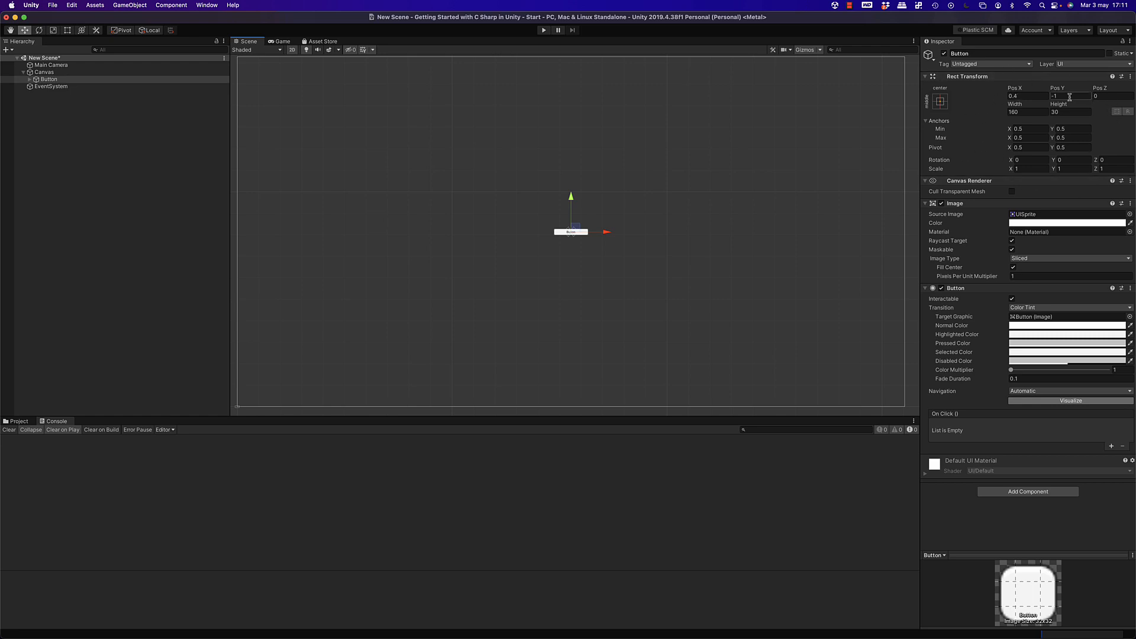
left_click(1012, 96)
left_click(1013, 111)
type("500")
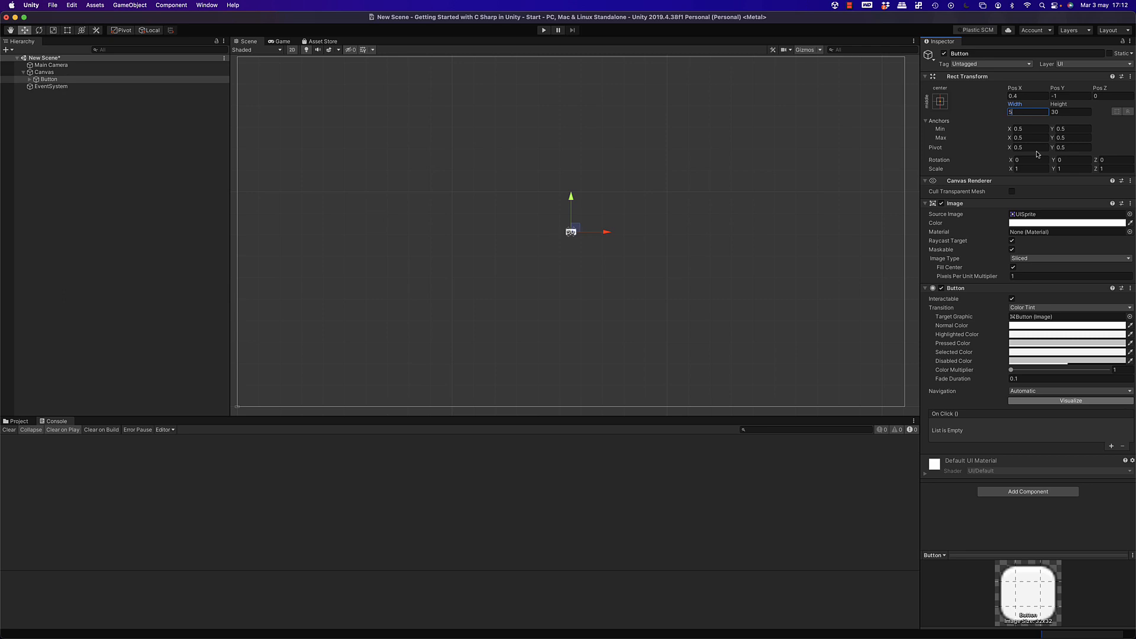
left_click(1064, 113)
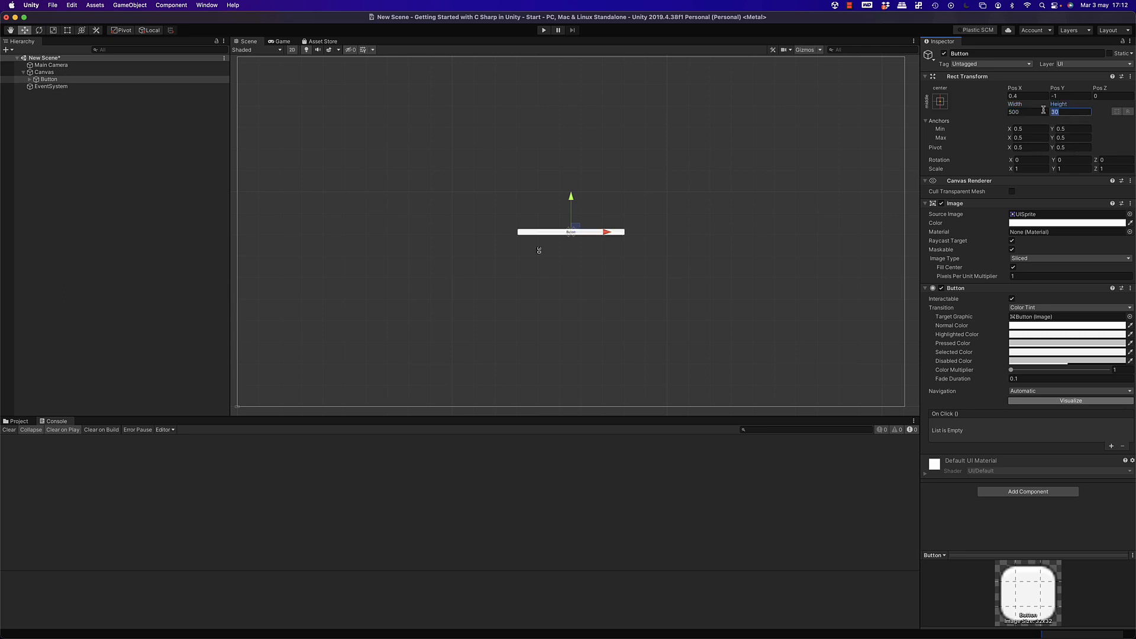
type("200")
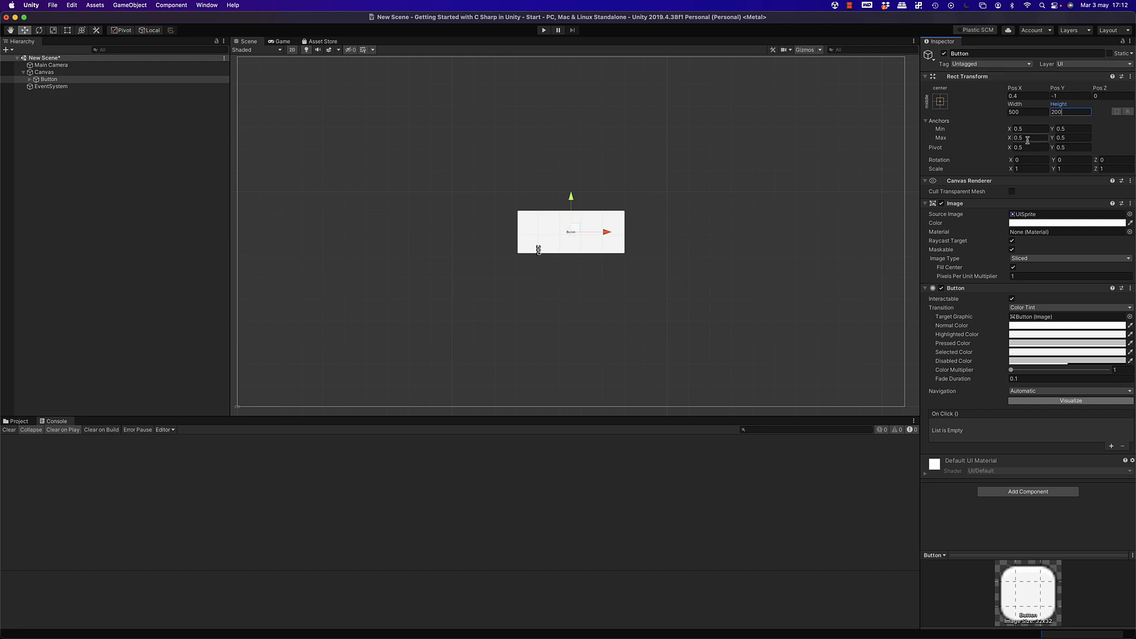
left_click(939, 105)
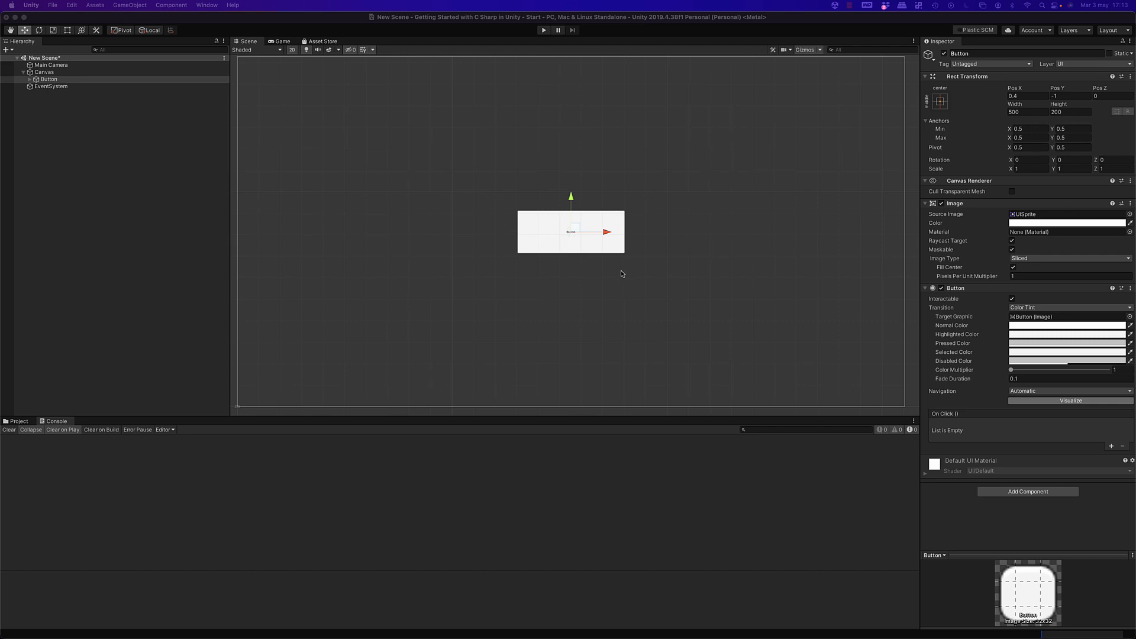
mouse_move(577, 232)
left_mouse_down()
mouse_move(573, 195)
mouse_move(645, 215)
mouse_move(603, 237)
mouse_move(565, 229)
left_mouse_up()
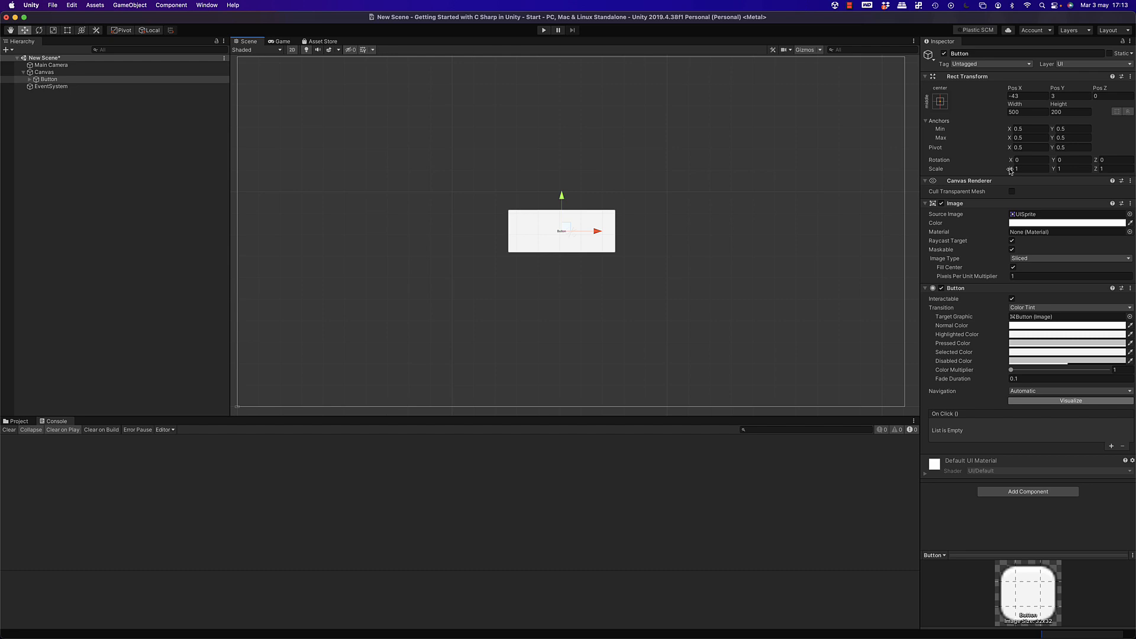
Stretch the button's X scale to about 3.15, then reset it to 1.
left_click_drag(1010, 171, 1044, 170)
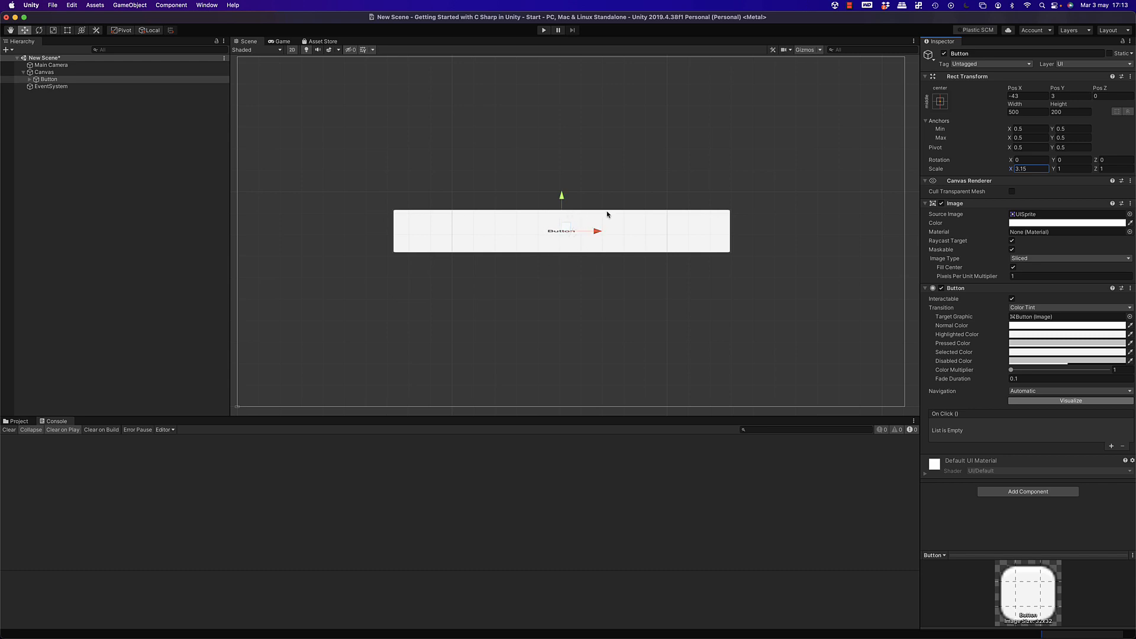
key("BackSpace")
key("BackSpace")
key("BackSpace")
key("BackSpace")
type("1")
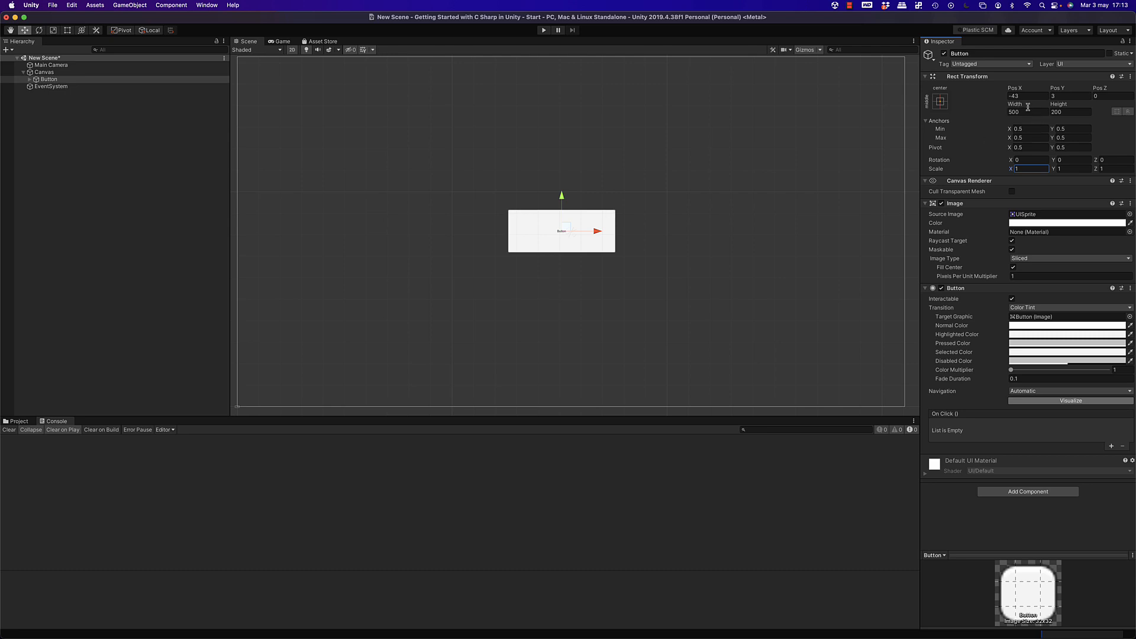
Adjust the button's width to about 481.87 and its height to about 242.3.
scroll(564, 226, "up", 5)
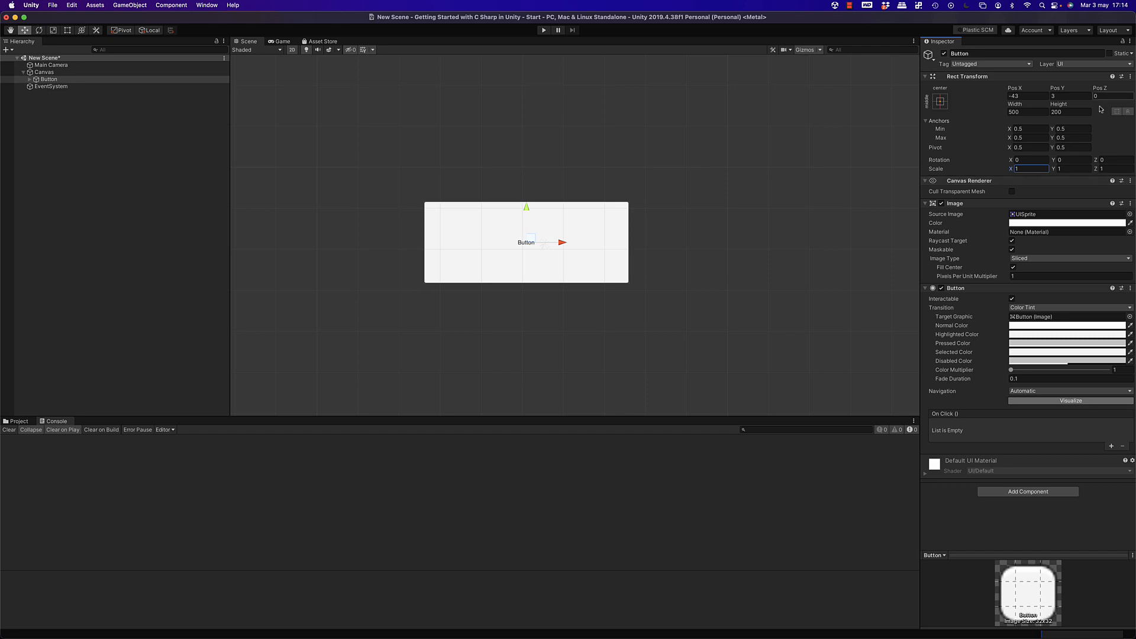
left_click_drag(1014, 104, 588, 90)
left_click_drag(1058, 107, 1034, 121)
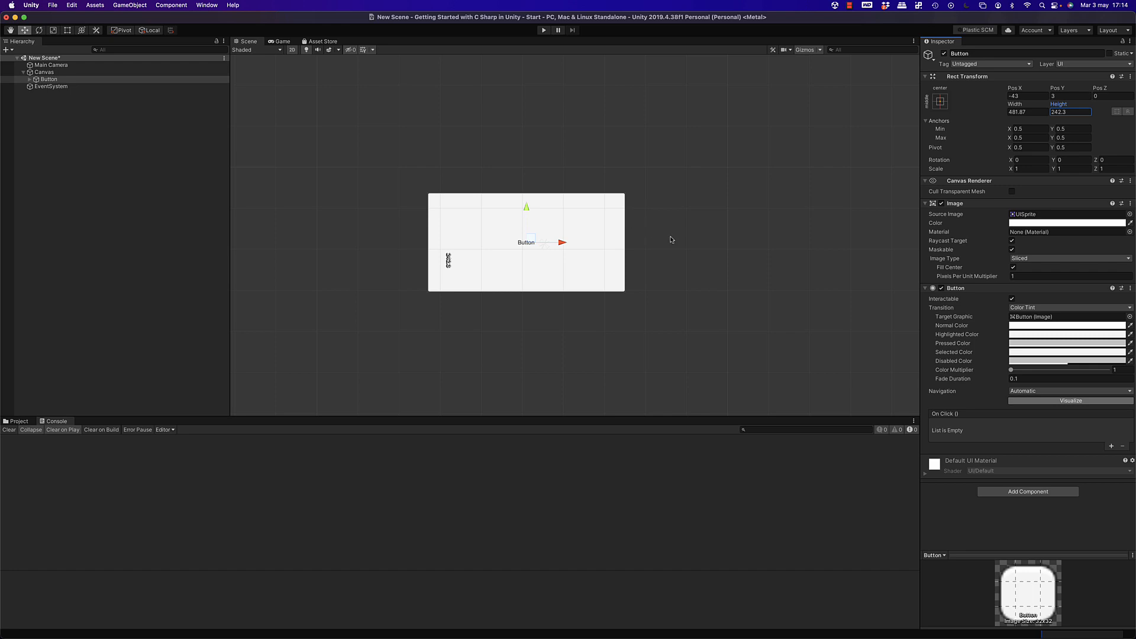
left_click(940, 102)
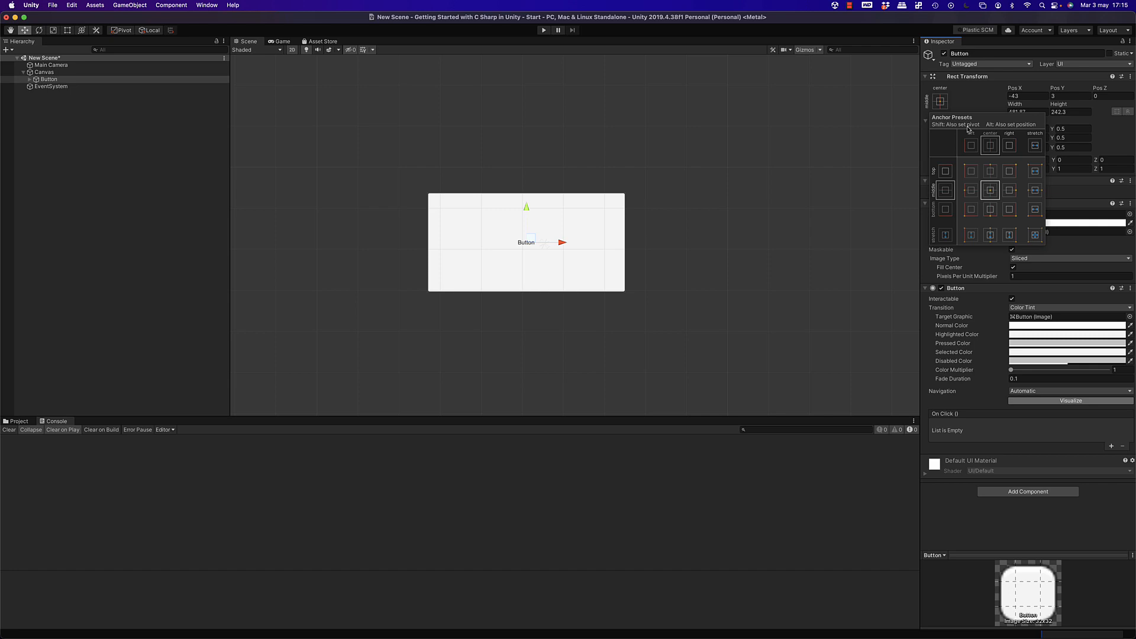
left_click(945, 105)
left_click(945, 107)
left_click(985, 102)
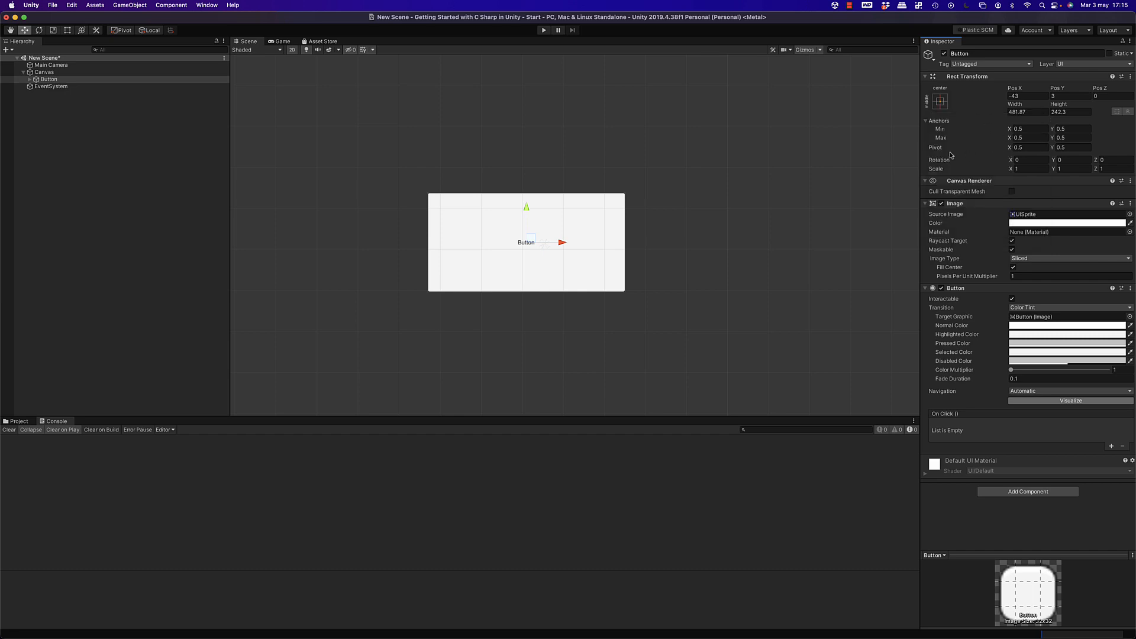
Set the button's pivot Y to 0 and activate the Rotate tool.
left_click(1018, 147)
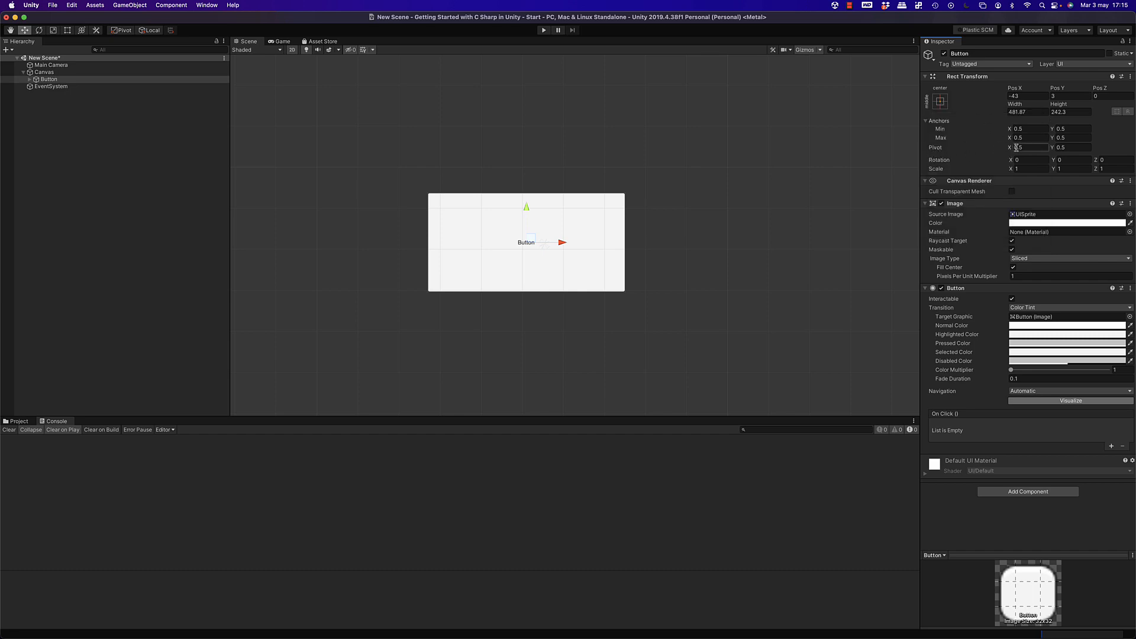
left_click(1057, 147)
type("ee")
left_click(40, 31)
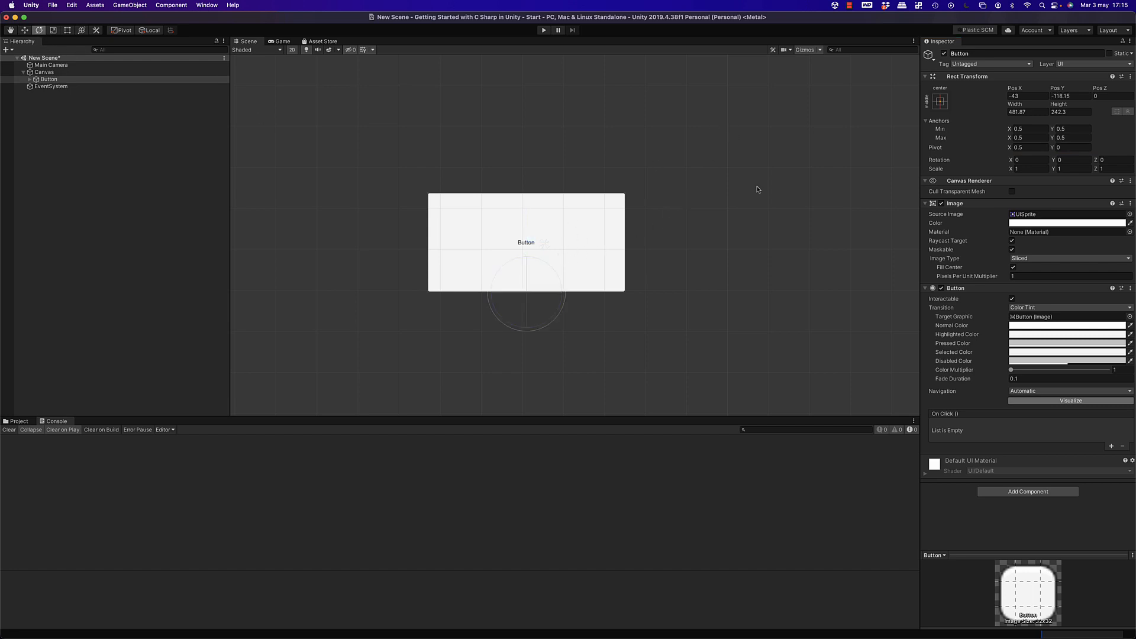
Return the button's pivot Y to 0.5 and rotate the button around its centre to about Z 2.9.
left_click(1058, 147)
type("0.5")
left_click_drag(558, 243, 647, 228)
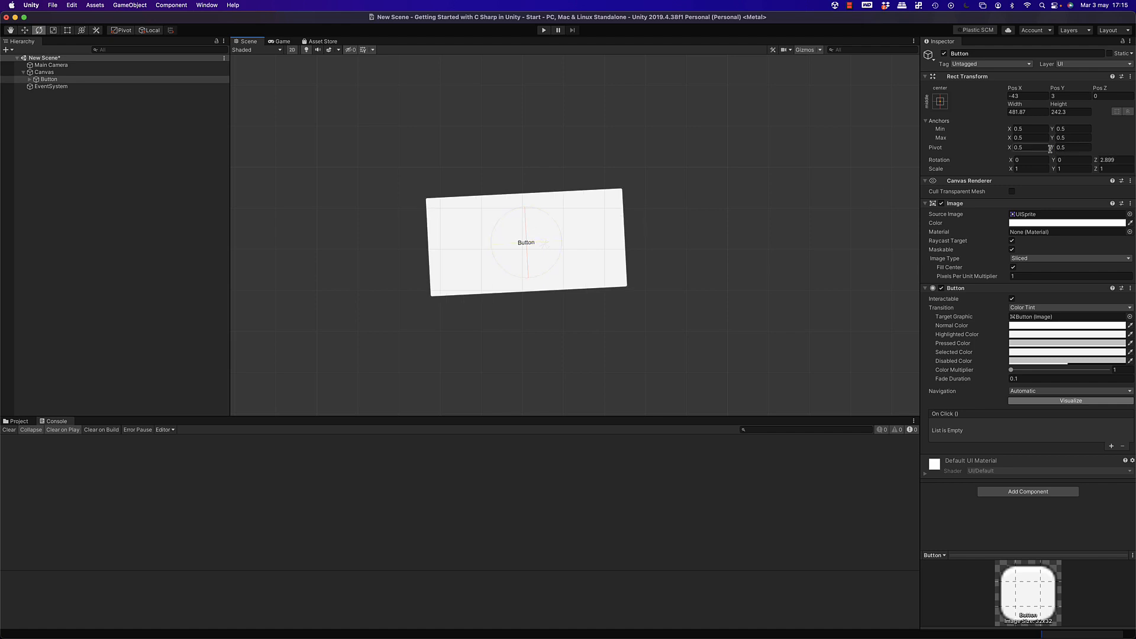
Set the button's pivot X to 0 and rotate the button around its left edge to about Z 0.76.
left_click(1019, 148)
type("0")
left_click_drag(452, 244, 573, 233)
Set the button's pivot Y to 0 and rotate the button around its lower-left corner to about Z 0.19.
left_click(1070, 147)
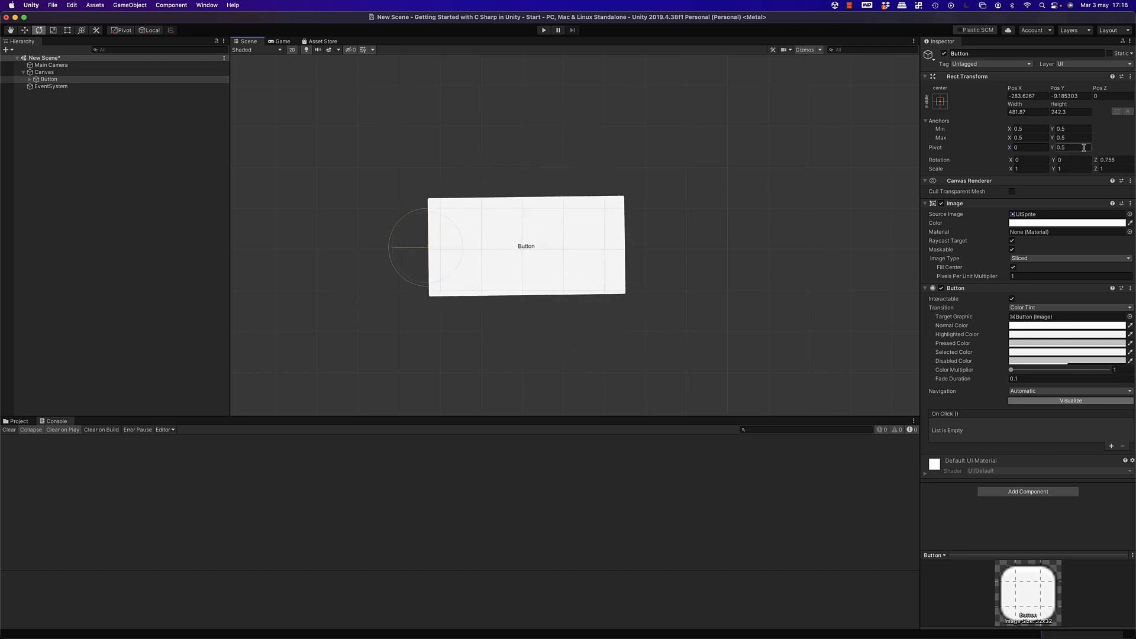
type("0")
key("Return")
left_click_drag(457, 283, 493, 264)
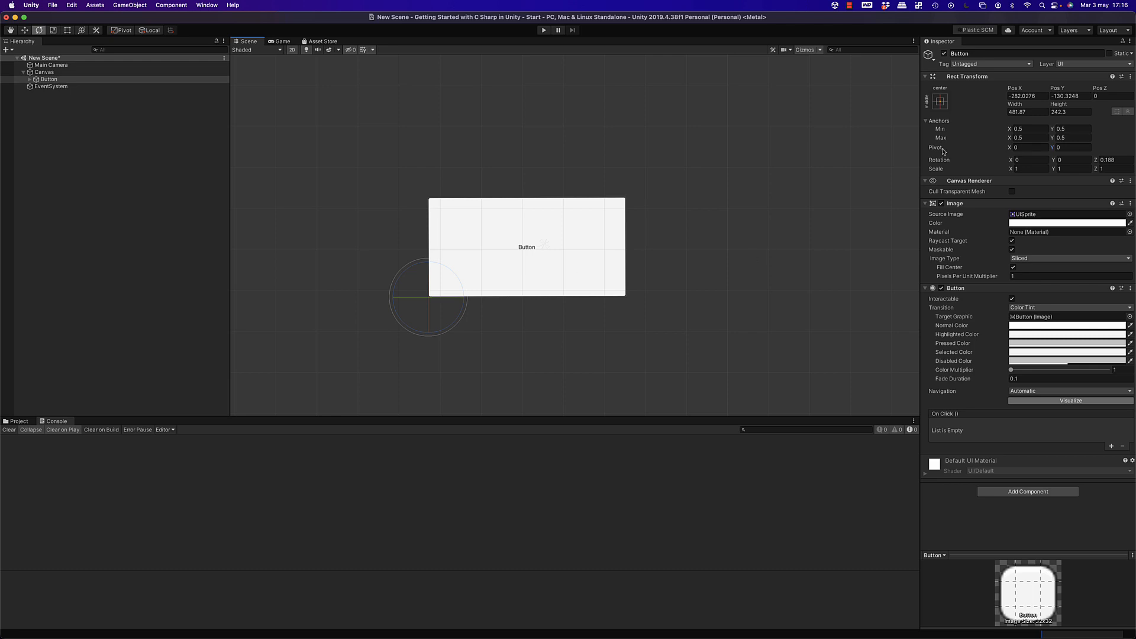
Set the button's pivot X to 1 and rotate the button around its lower-right corner to about Z 1.88.
left_click(1023, 149)
type("1")
mouse_move(656, 284)
left_mouse_down()
mouse_move(658, 270)
mouse_move(676, 281)
mouse_move(651, 271)
left_mouse_up()
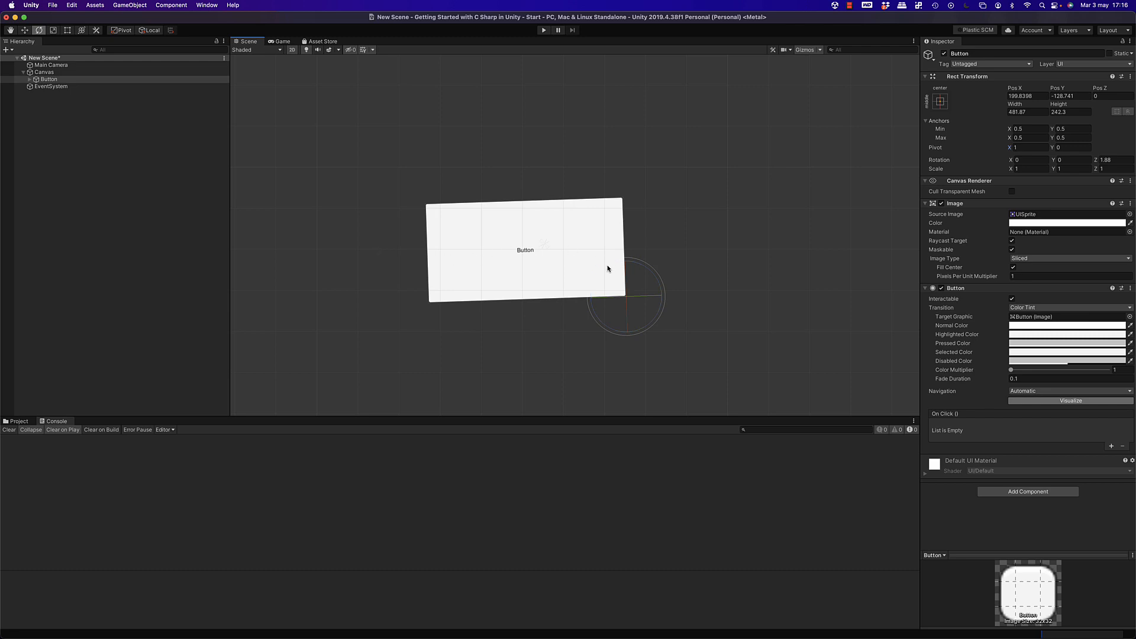
Set the button's pivot Y to 1 and rotate the button around its upper-right corner to about Z -8.98.
left_click(1062, 147)
type("1")
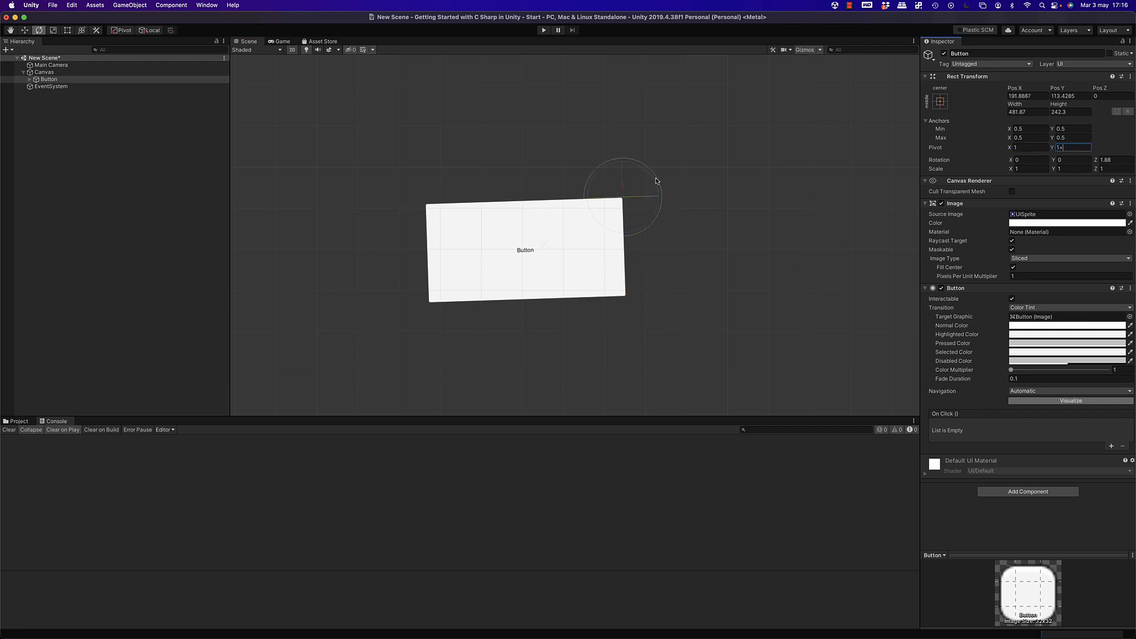
left_click_drag(655, 181, 679, 195)
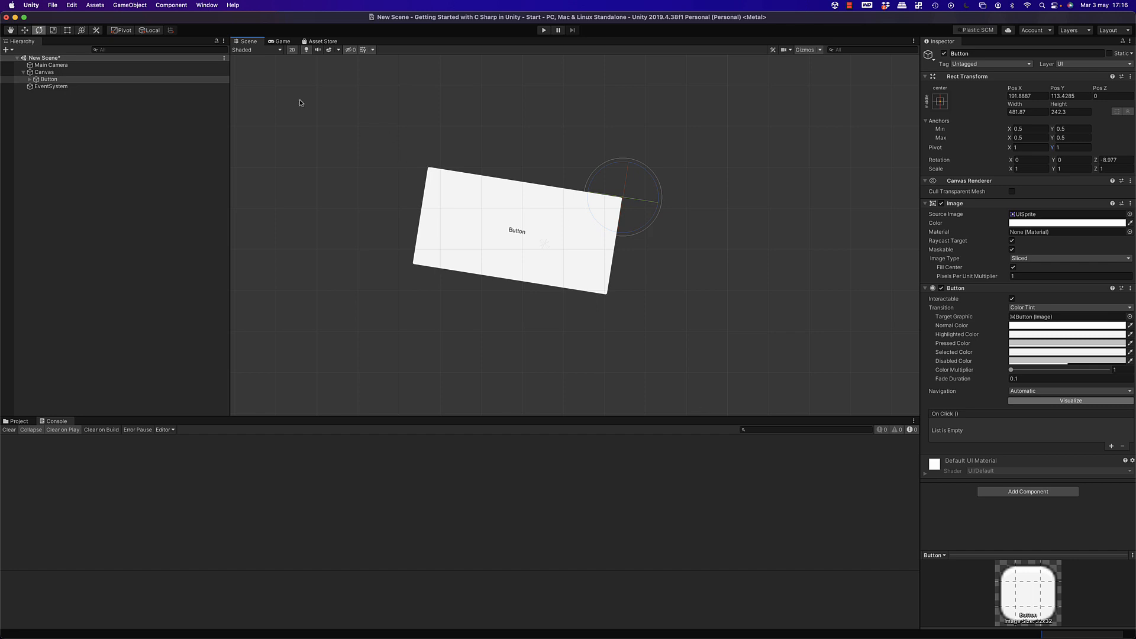
Move the button to about X 246, Y 105, and scale it along X to about 0.64.
left_click(24, 31)
mouse_move(653, 210)
left_mouse_down()
mouse_move(720, 213)
mouse_move(616, 195)
mouse_move(723, 213)
mouse_move(664, 207)
left_mouse_up()
left_click(54, 31)
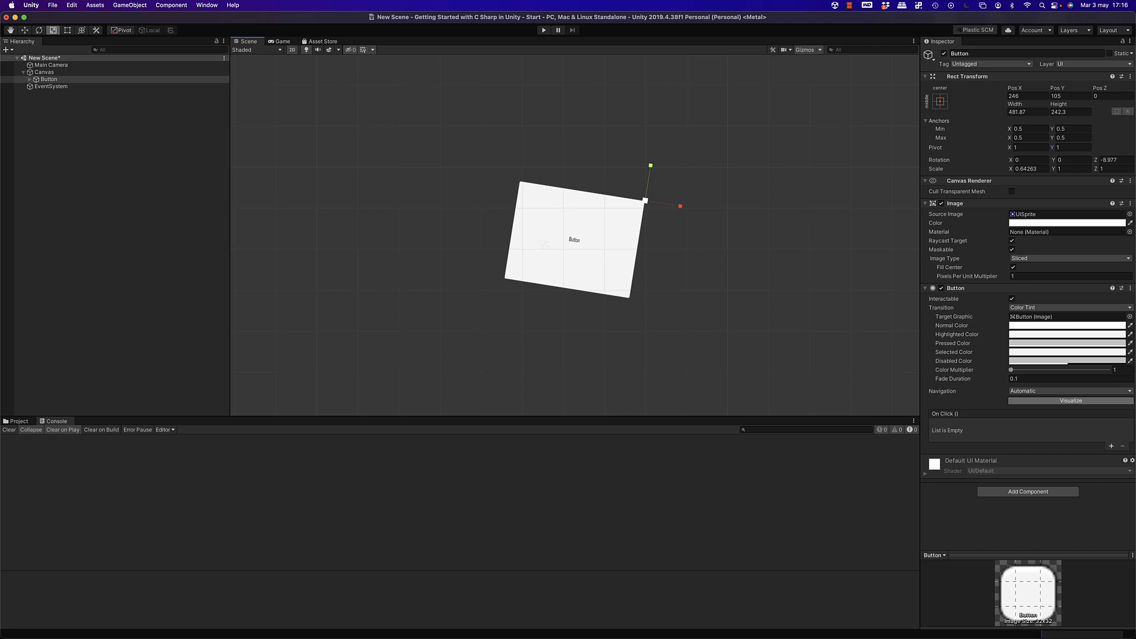
Move the rotated button right to about X 605, Y 92, then back to about X 277, Y 84.
left_click(939, 102)
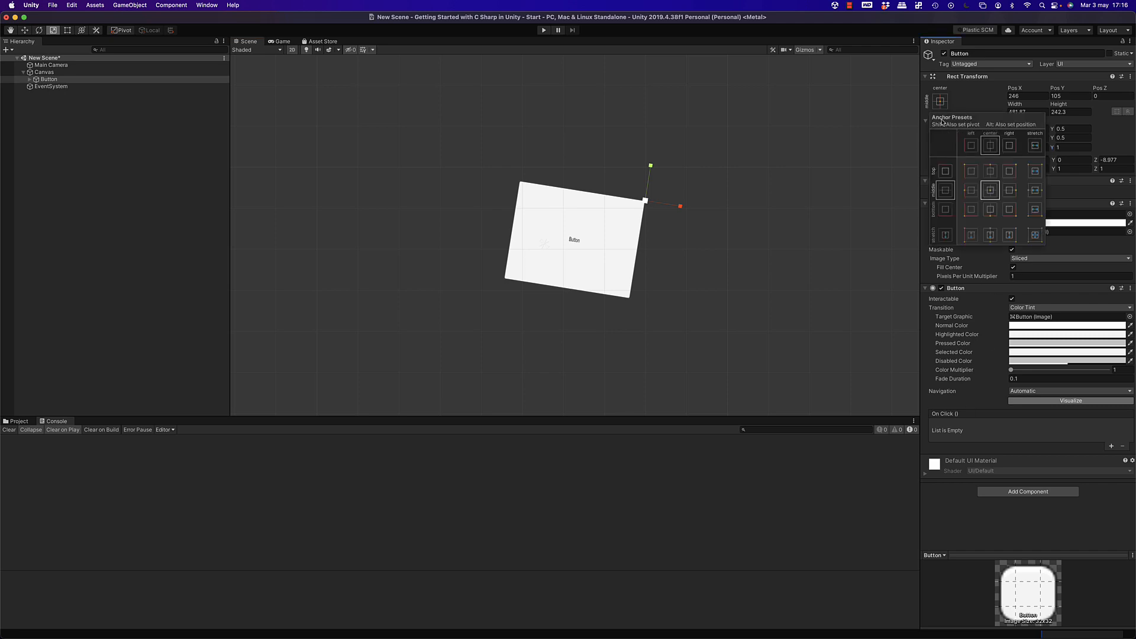
left_click(926, 128)
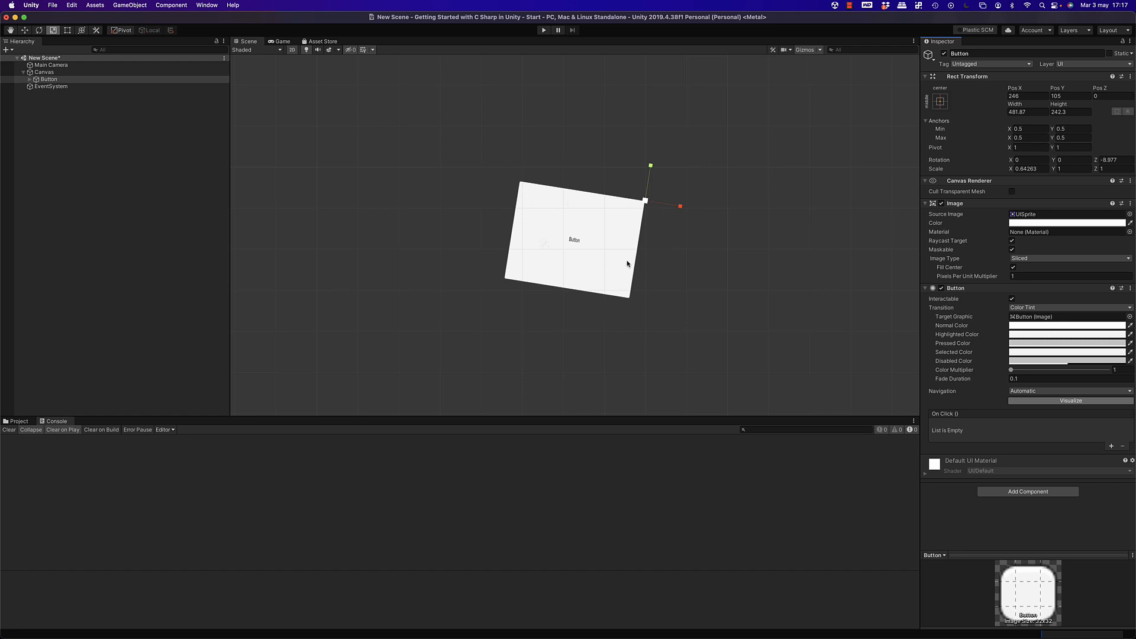
scroll(614, 264, "down", 5)
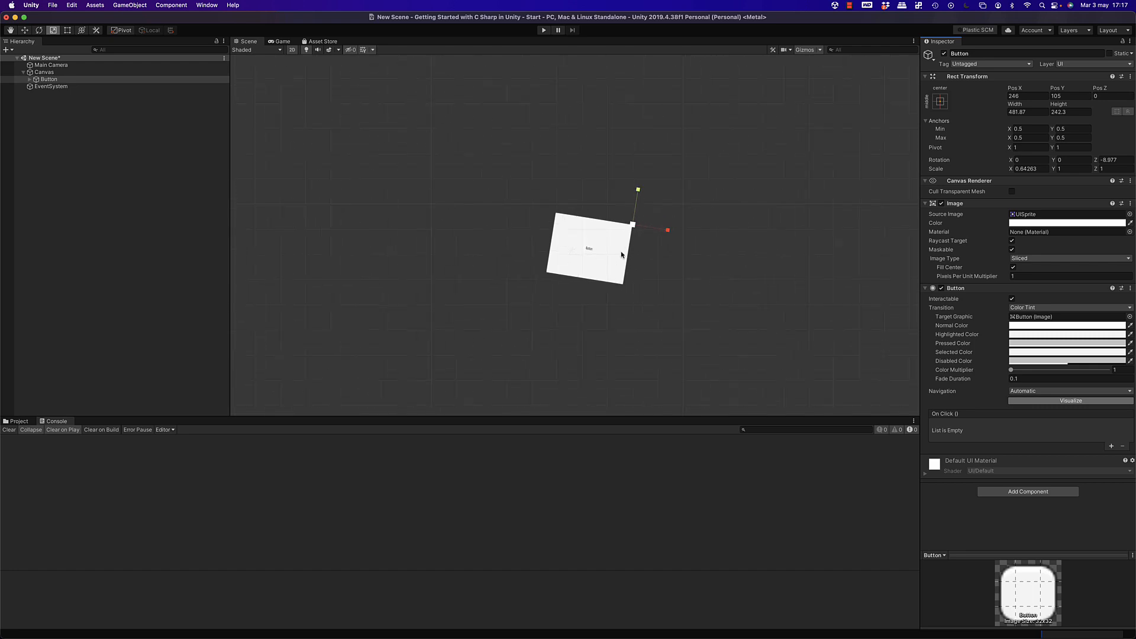
key("w")
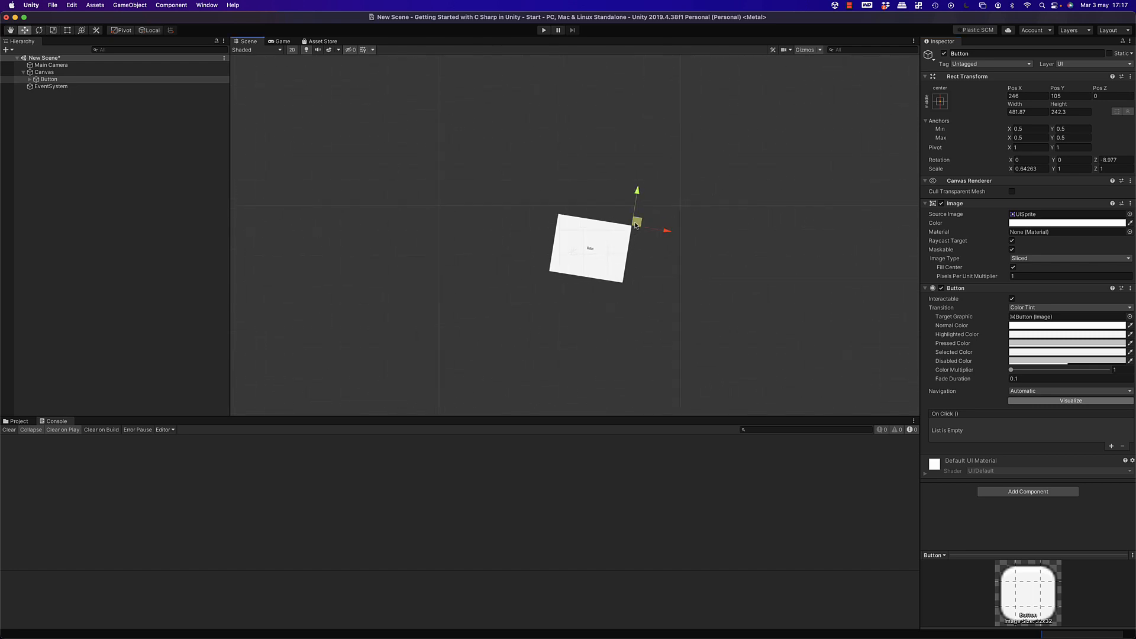
left_click_drag(632, 225, 721, 228)
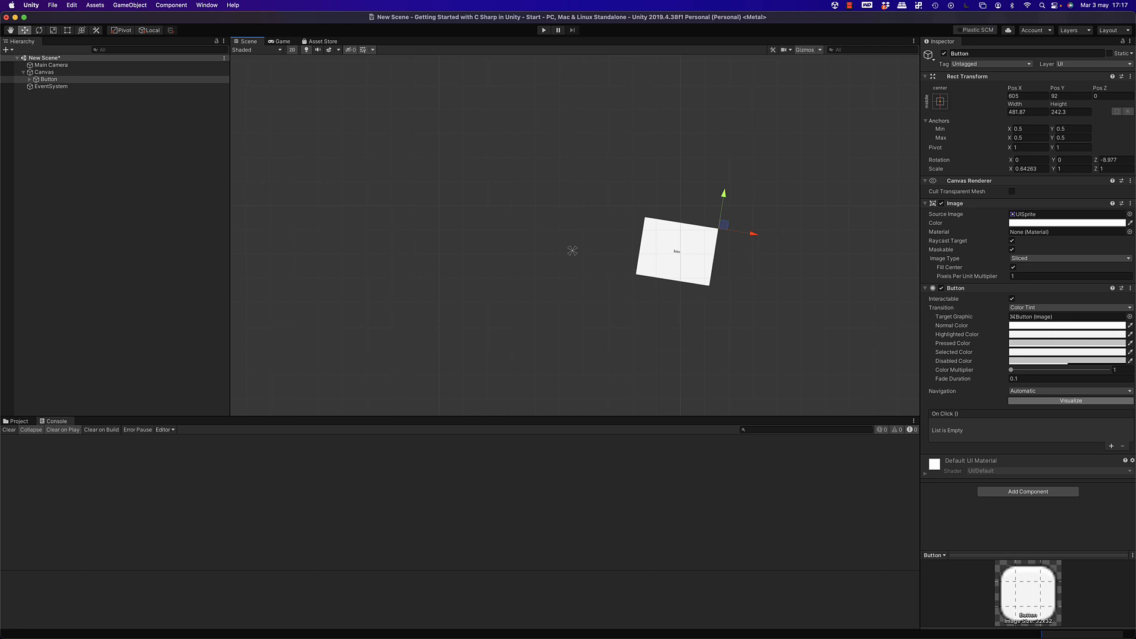
scroll(654, 237, "down", 1)
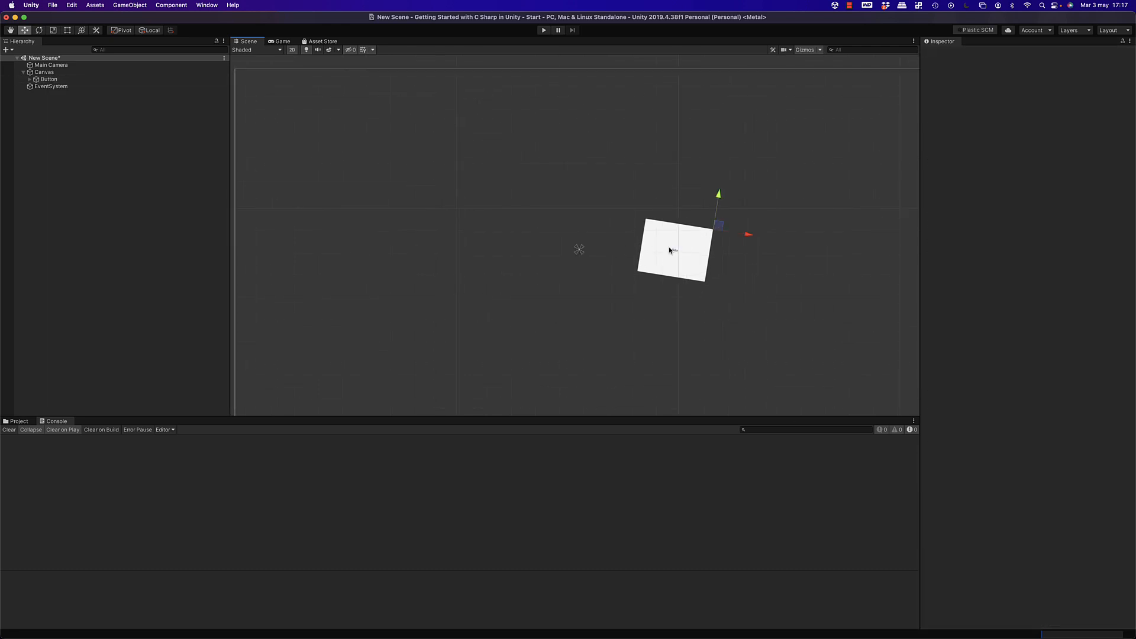
left_click_drag(720, 227, 647, 228)
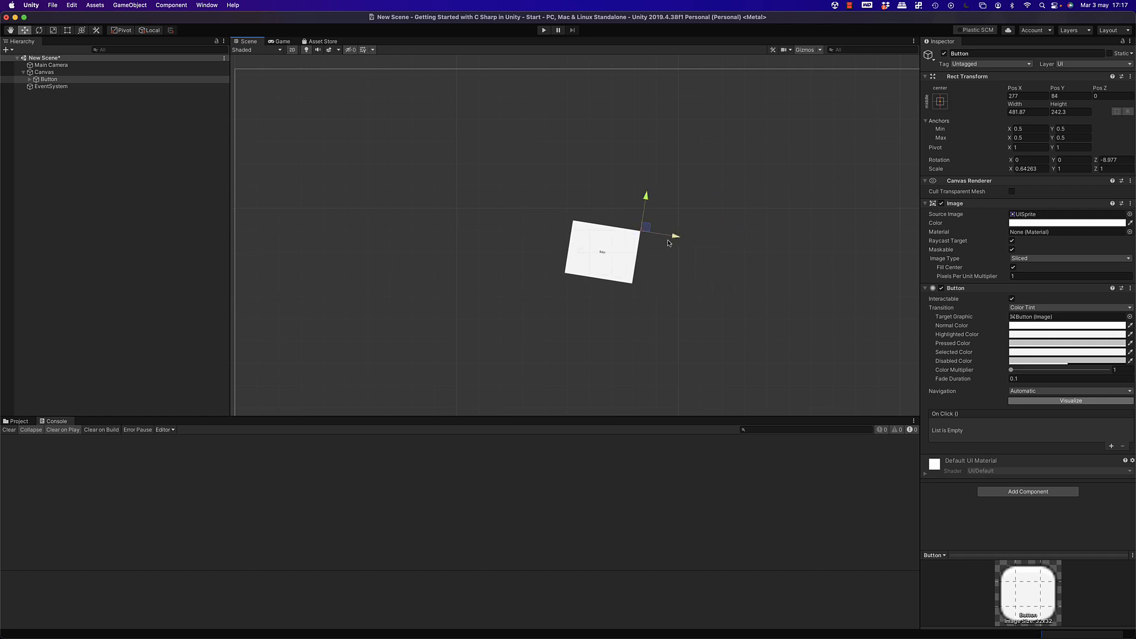
Expand the button in the hierarchy, select its Text child and frame it in the Scene view.
left_click(70, 72)
left_click(57, 80)
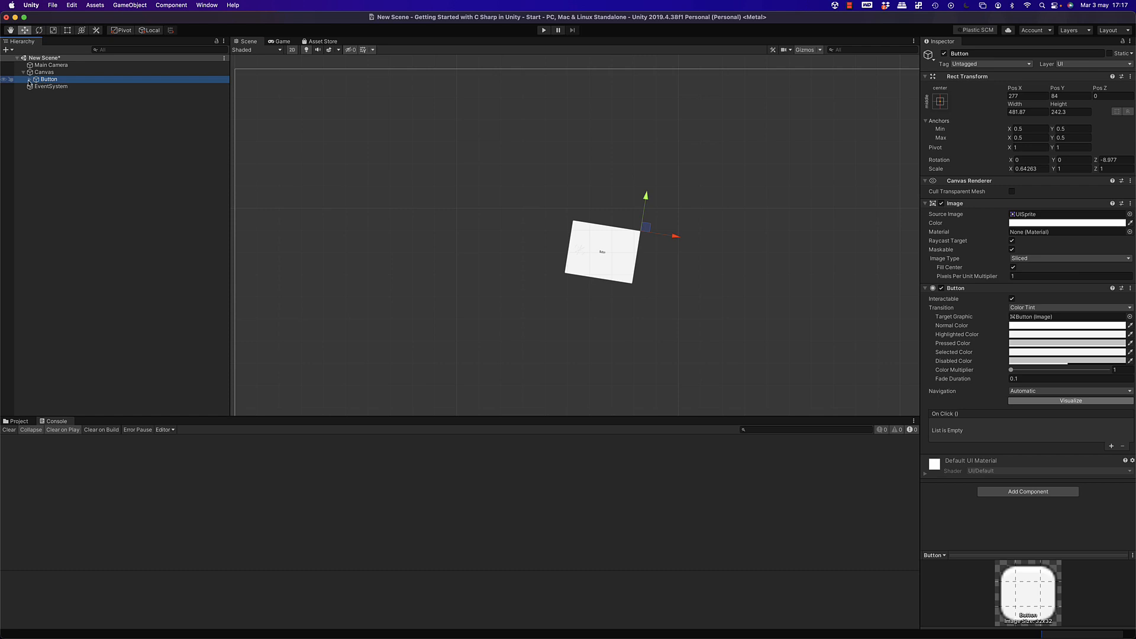
left_click(29, 79)
right_click(50, 82)
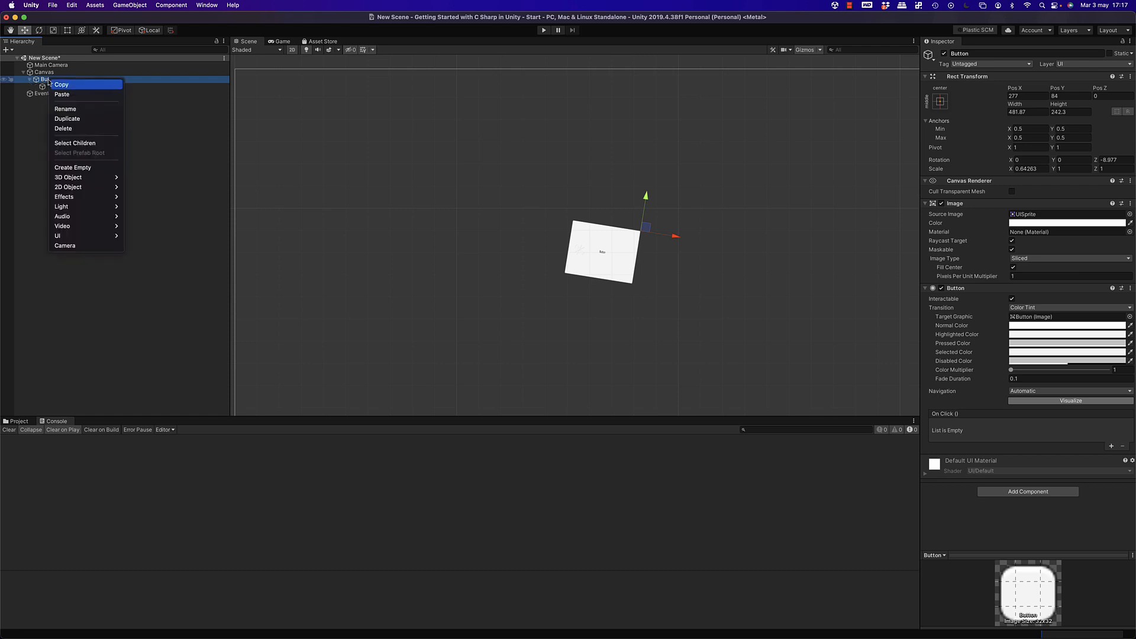
left_click(54, 87)
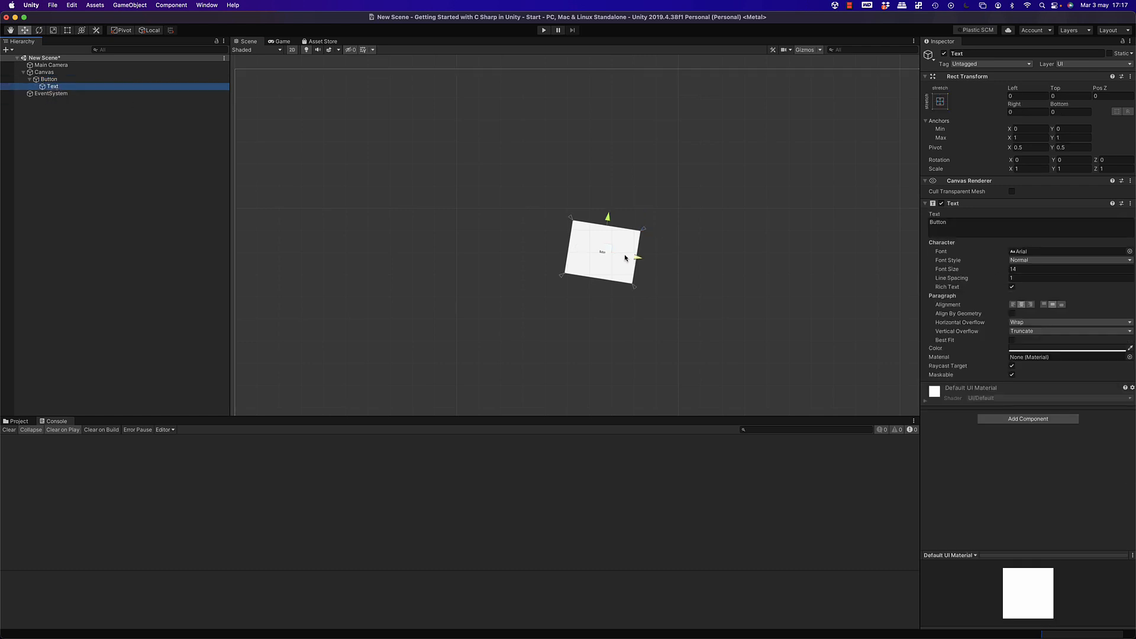
key("f")
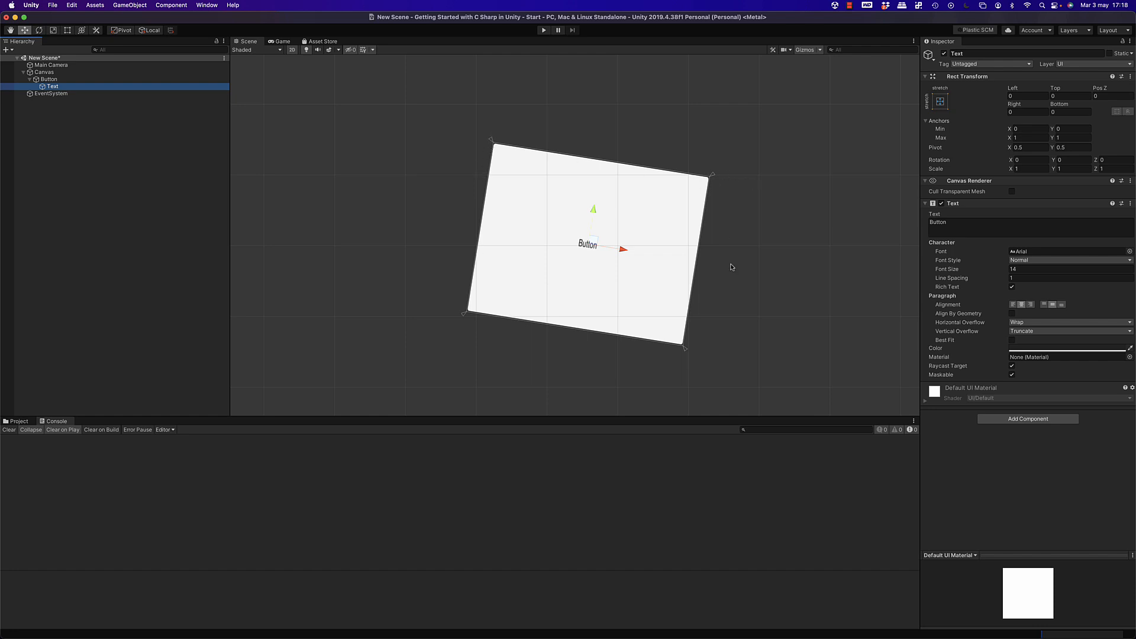
Select the button again and widen it with the Scale tool to an X scale of about 0.66.
left_click(676, 276)
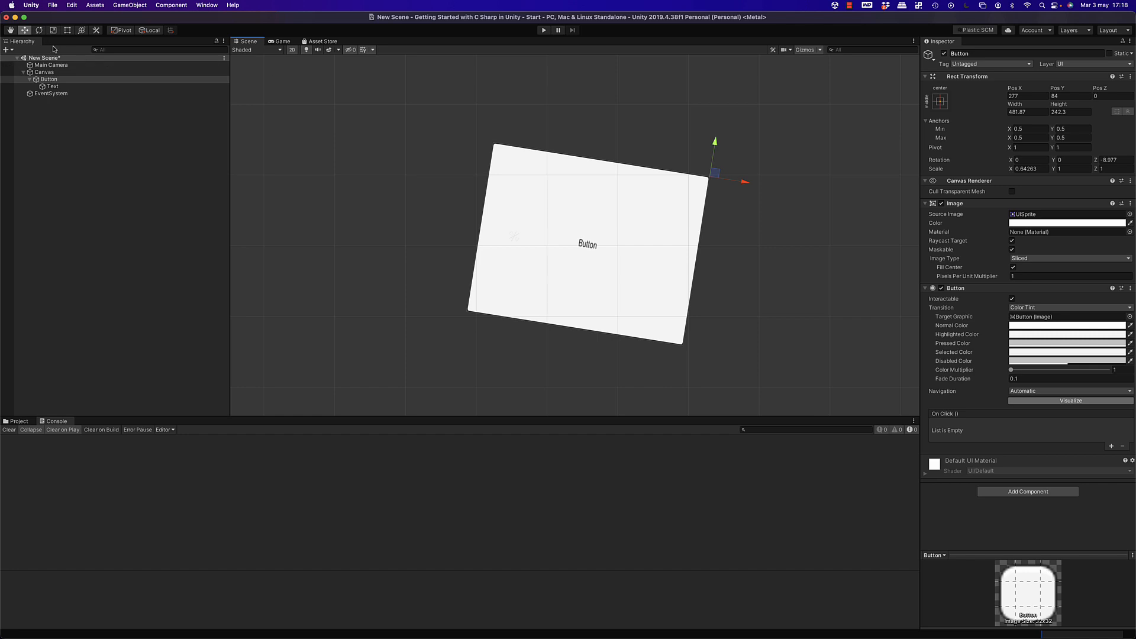
left_click(39, 30)
left_click(53, 30)
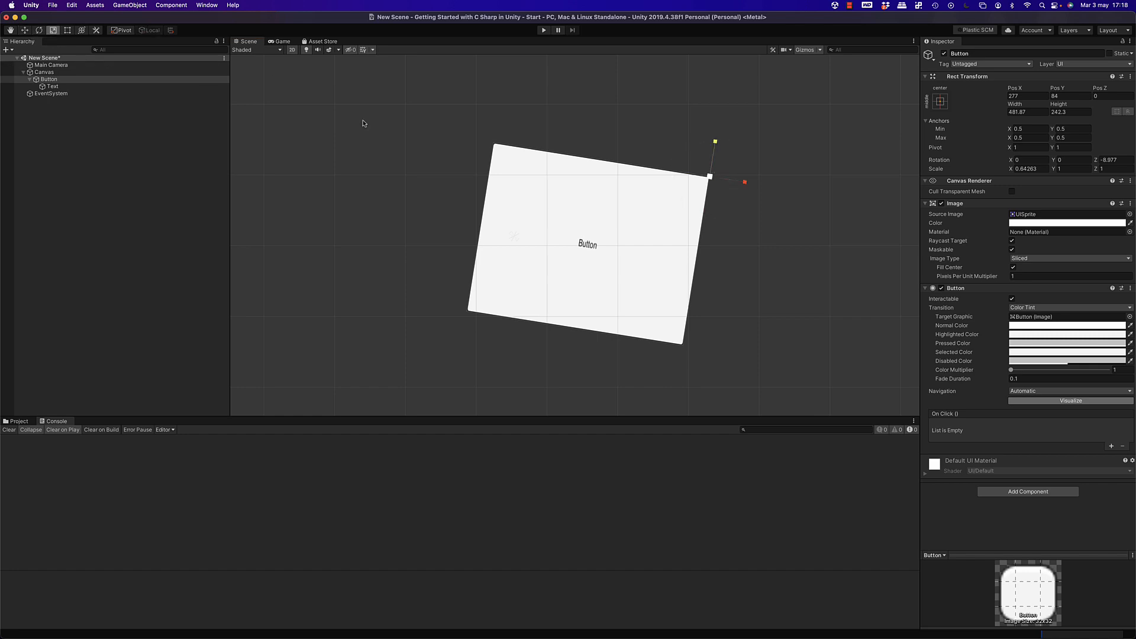
mouse_move(748, 184)
left_mouse_down()
mouse_move(769, 182)
mouse_move(725, 180)
mouse_move(768, 184)
mouse_move(736, 179)
mouse_move(745, 181)
left_mouse_up()
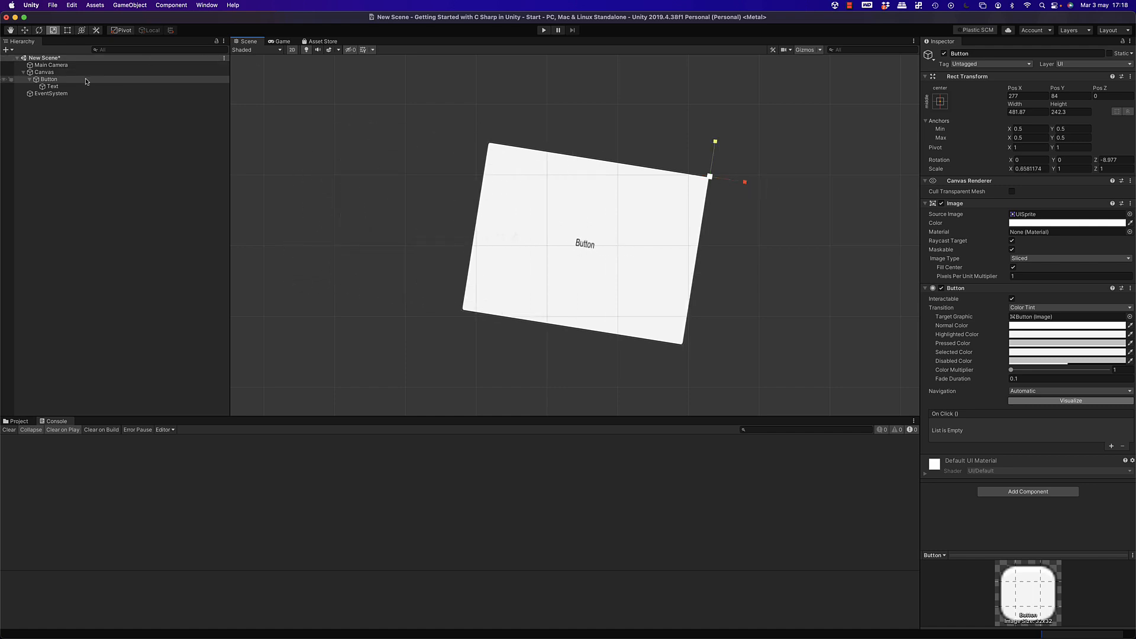
Select the Text child and move its upper-left anchor to about Min X 0.5, Max Y 0.99 along the button's top edge.
left_click(52, 87)
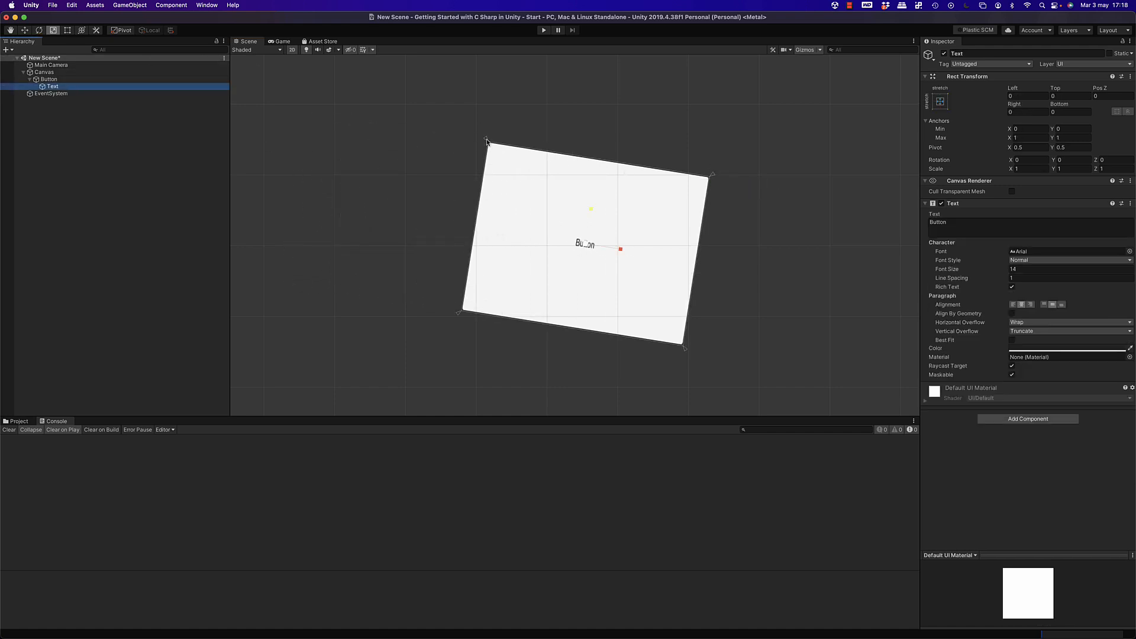
left_click_drag(486, 140, 597, 161)
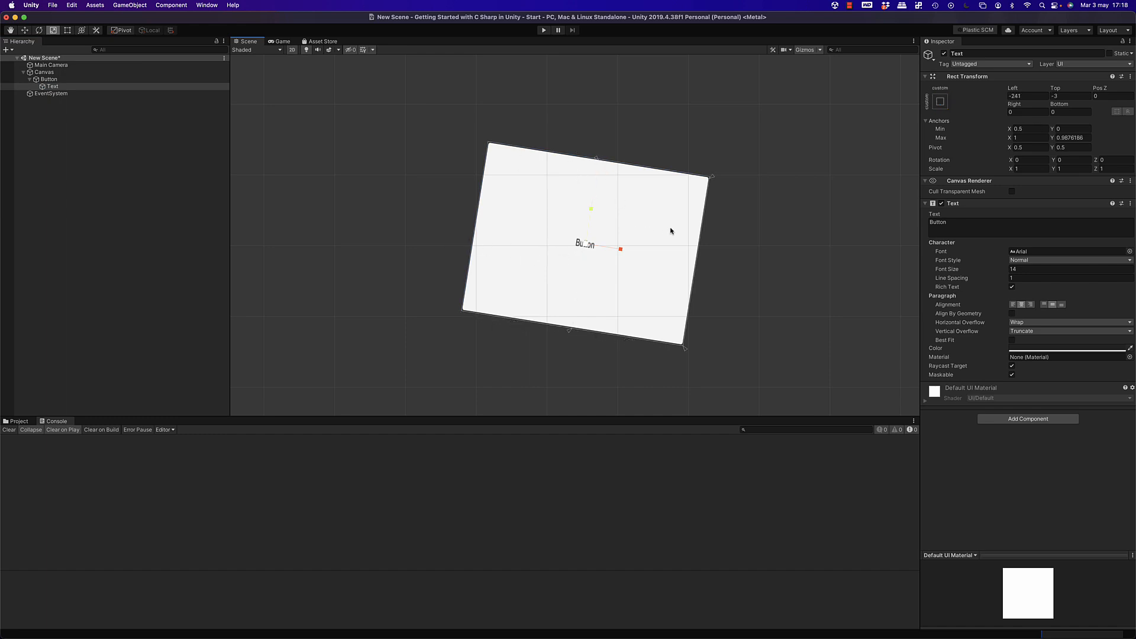
Select the button and narrow it with the Scale tool to an X scale of about 0.47.
left_click(79, 81)
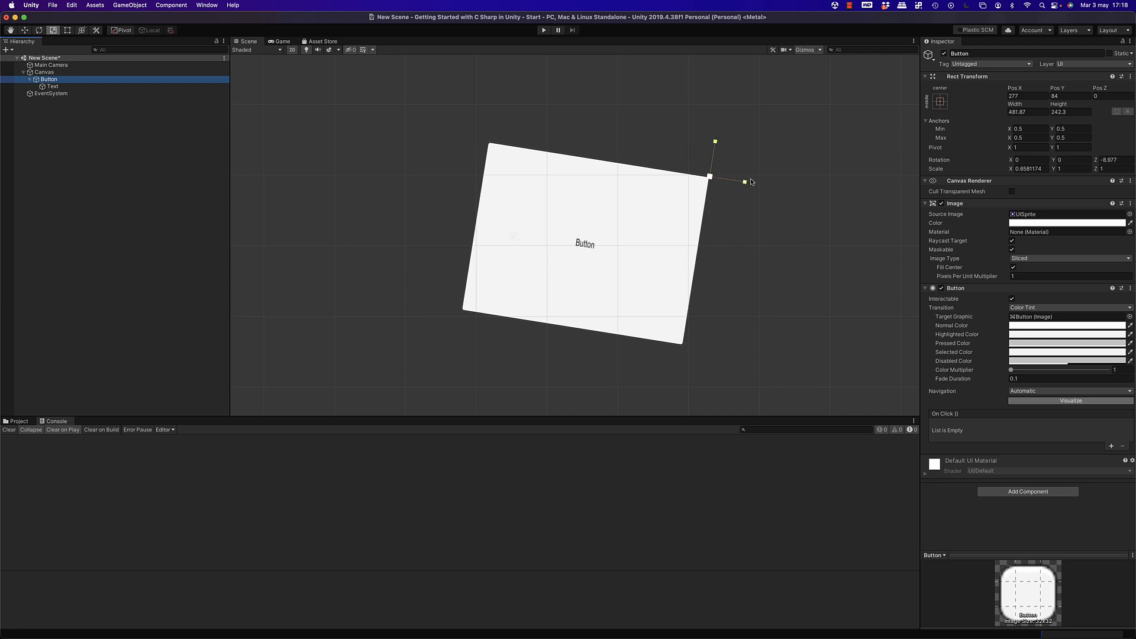
mouse_move(745, 183)
left_mouse_down()
mouse_move(720, 176)
mouse_move(771, 182)
mouse_move(736, 180)
left_mouse_up()
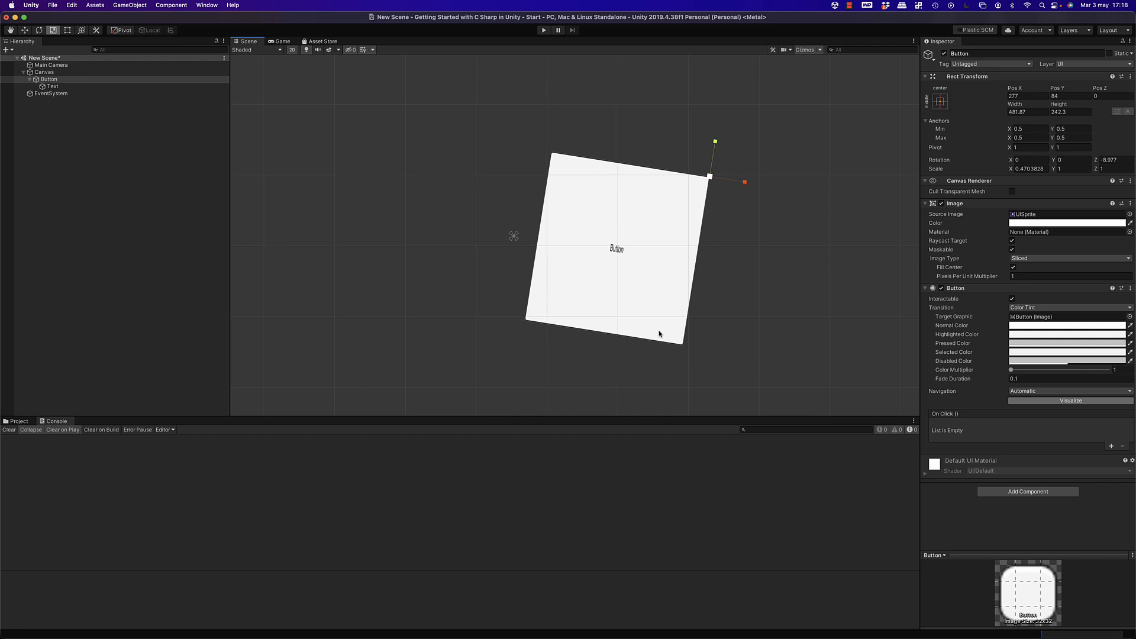
left_click(66, 80)
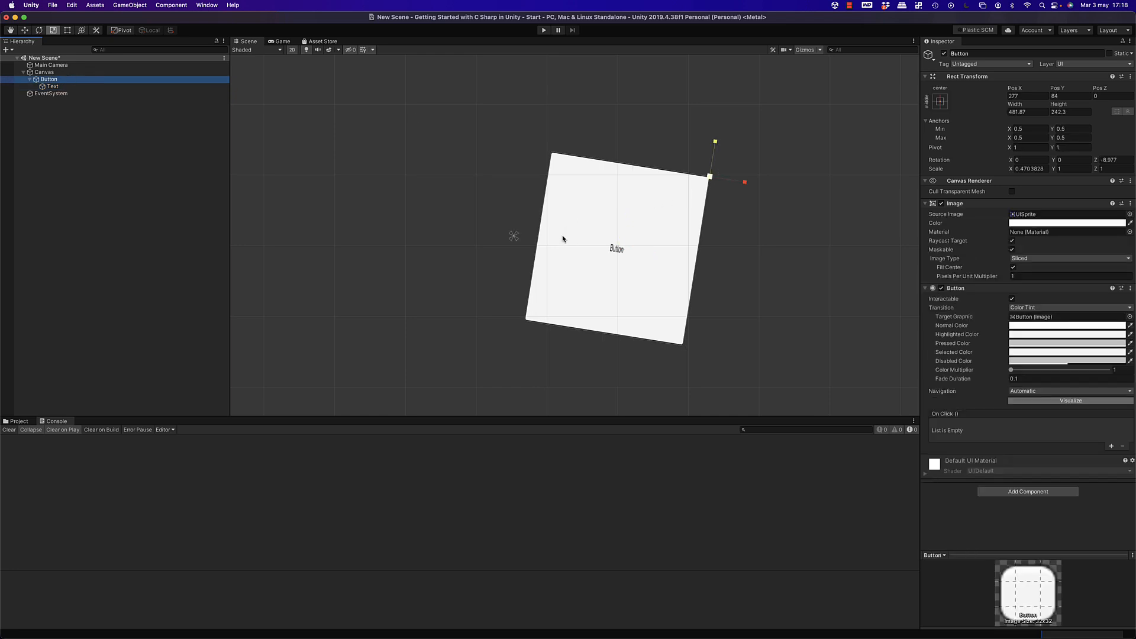
left_click(514, 236)
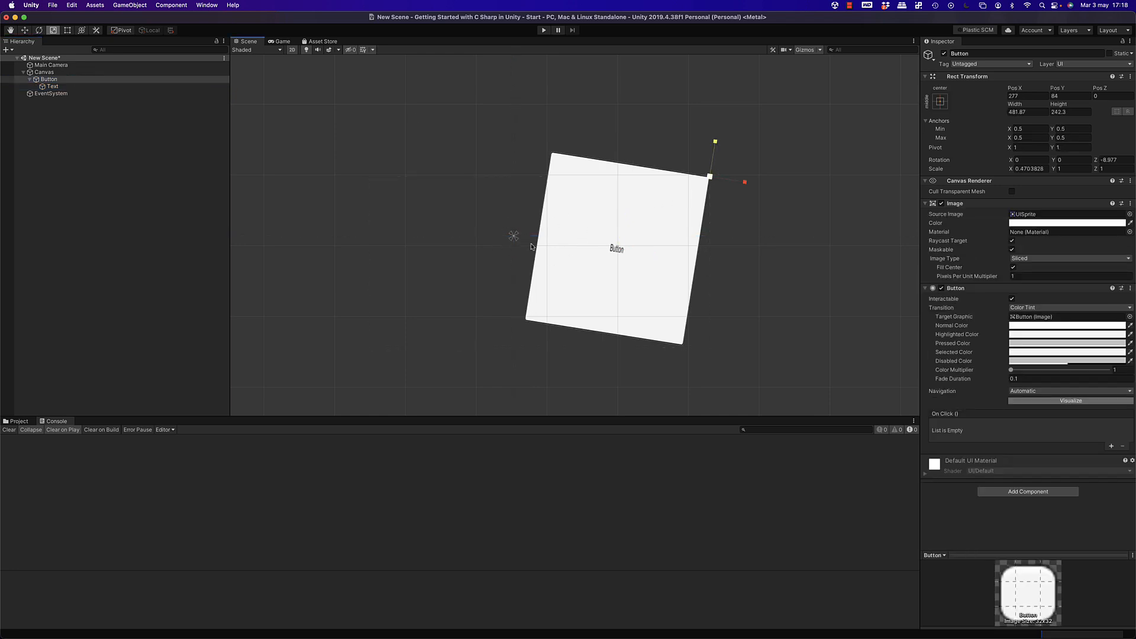
Try to remove the Rect Transform component from the button.
scroll(609, 272, "down", 4)
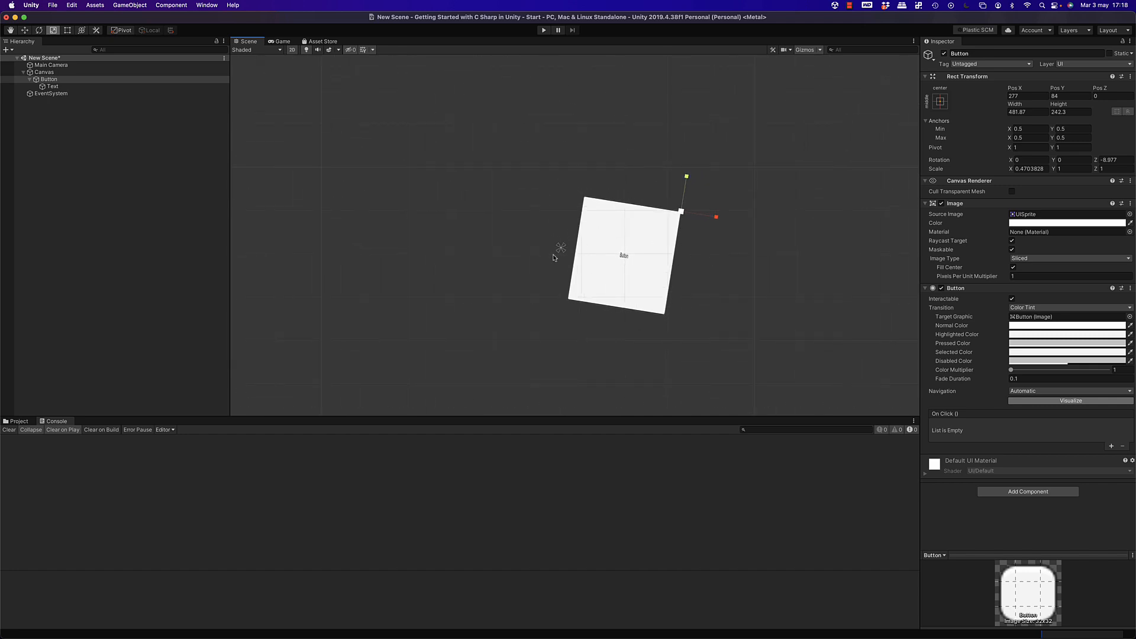
middle_click_drag(554, 258, 569, 255)
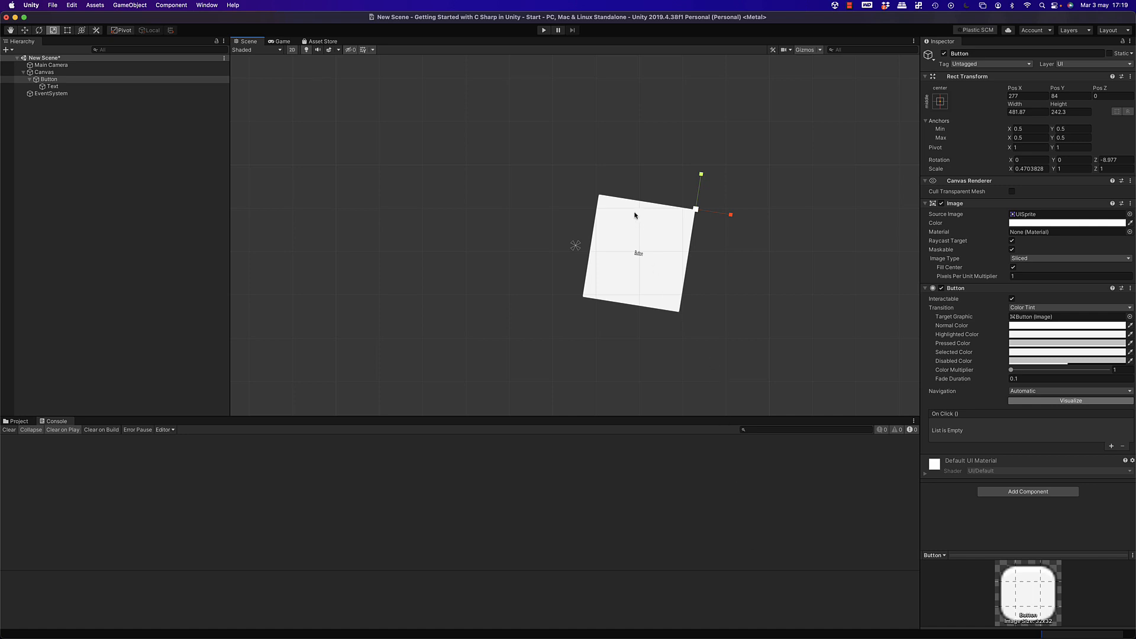
scroll(634, 215, "down", 5)
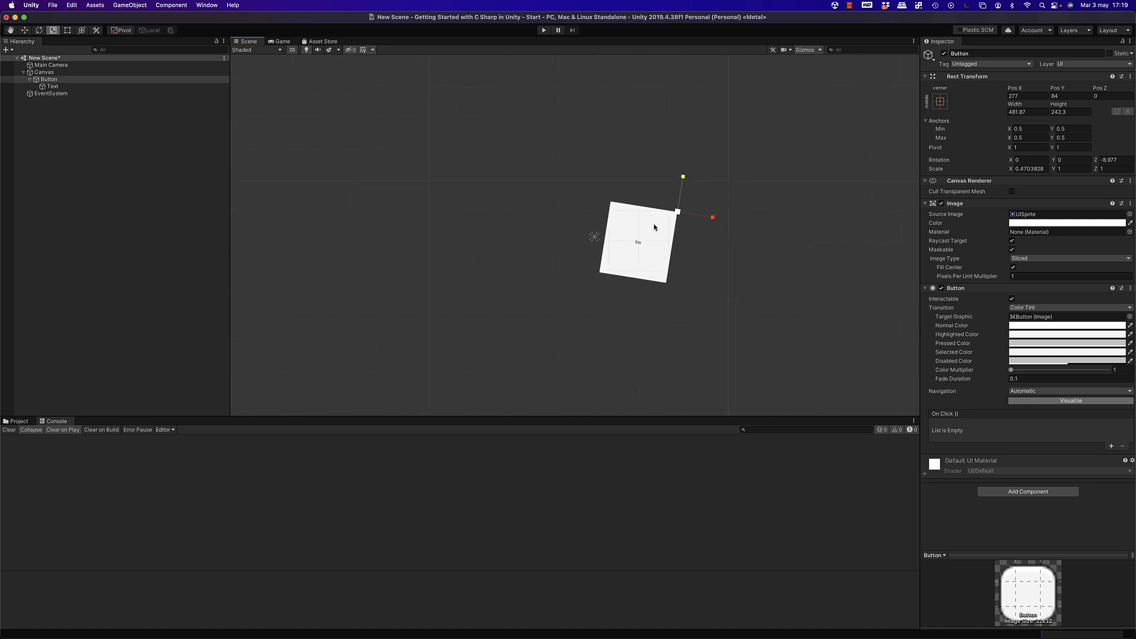
middle_click_drag(668, 237, 641, 253)
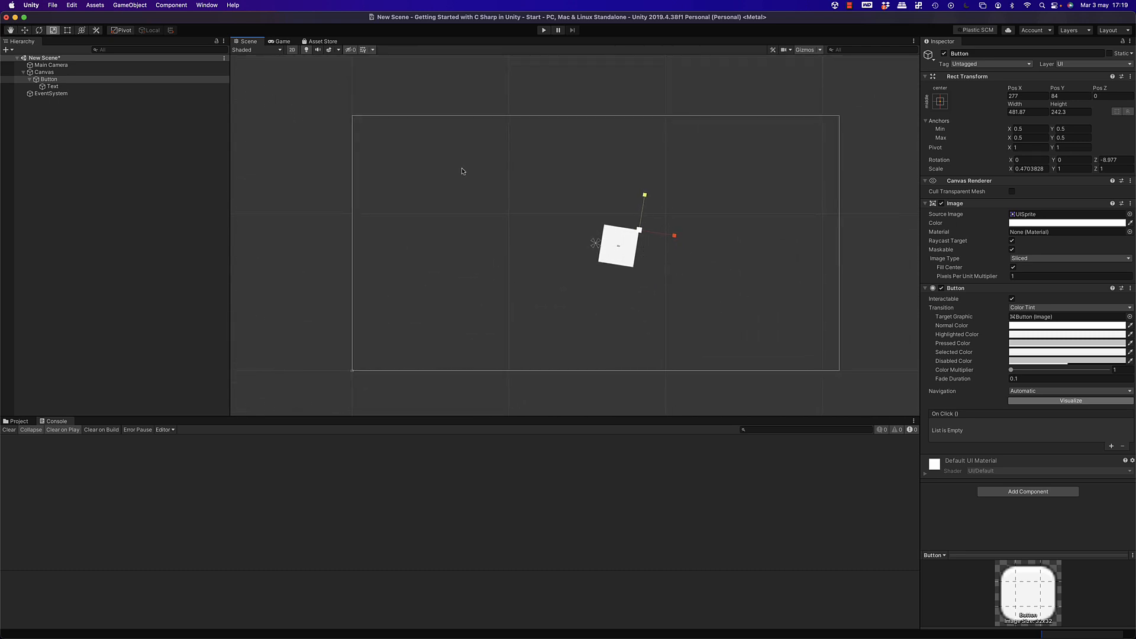
left_click(1129, 76)
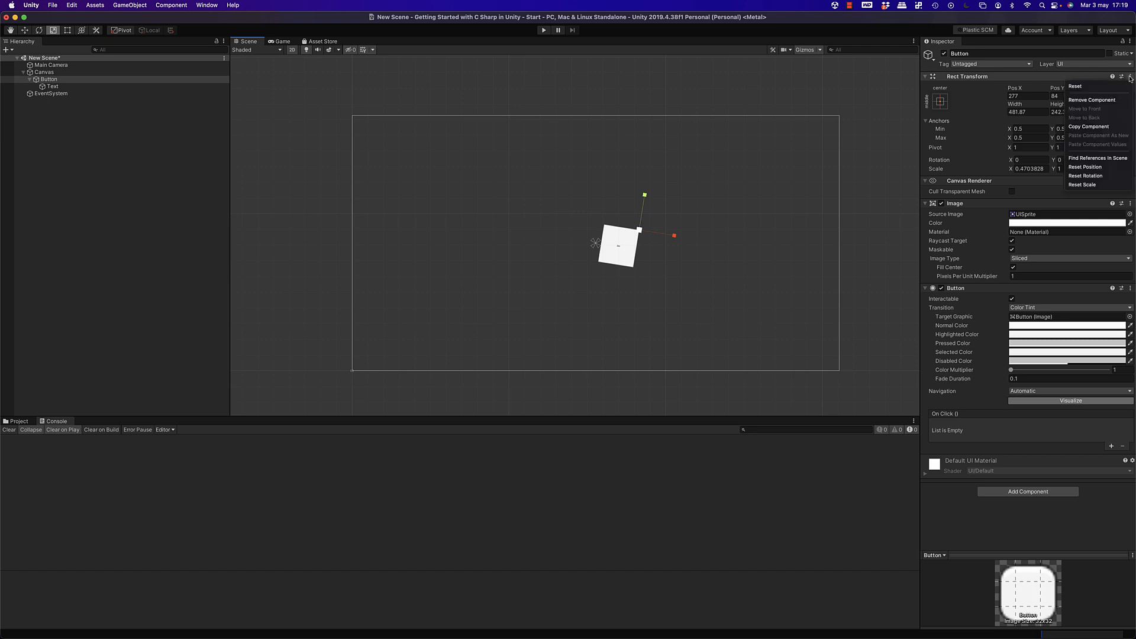
left_click(1113, 100)
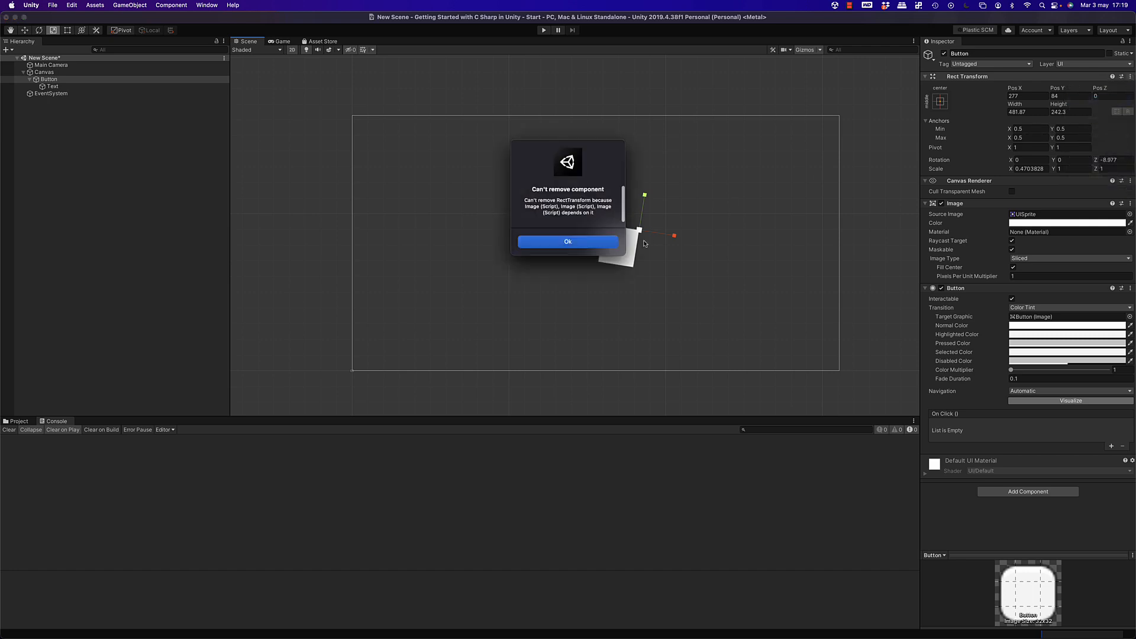
left_click(571, 243)
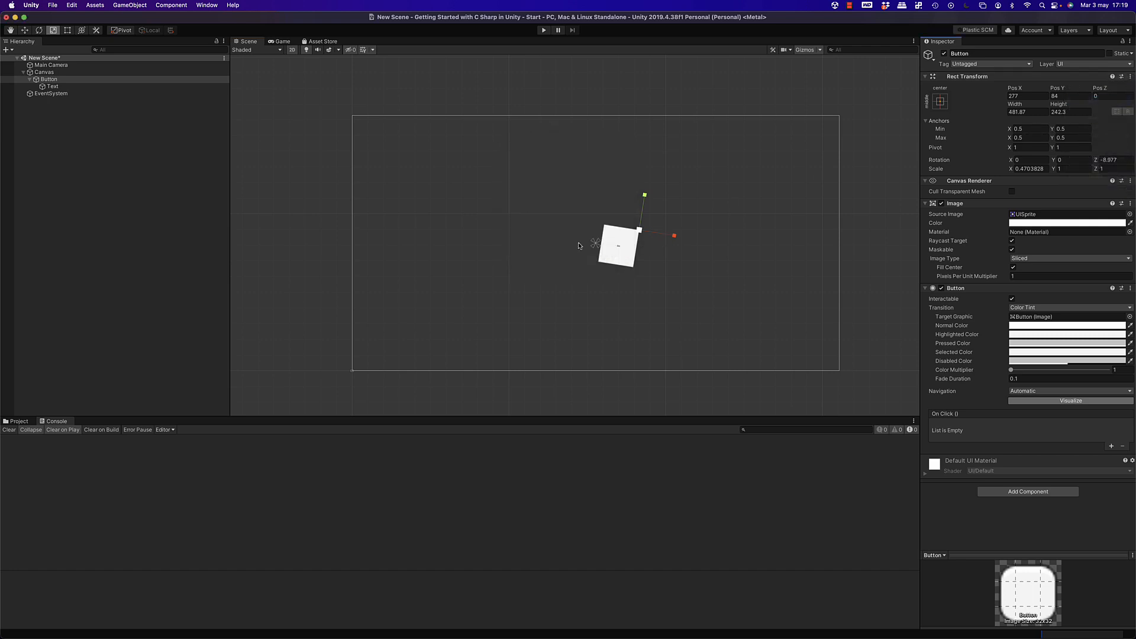
Reset the button's Rect Transform component to its defaults.
left_click(1130, 77)
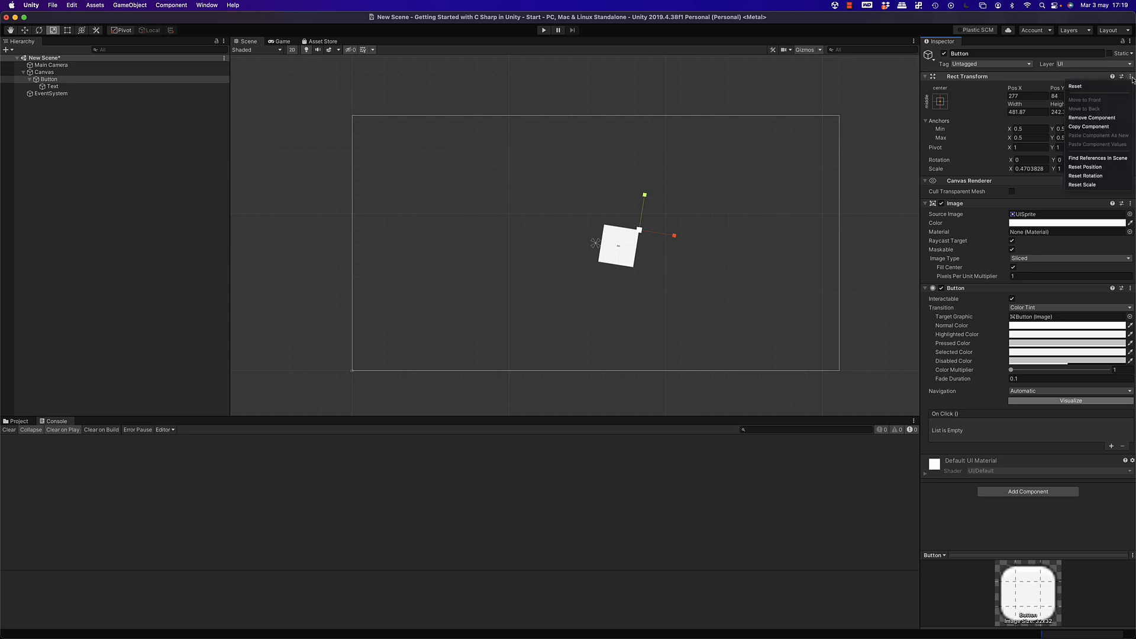
left_click(1098, 89)
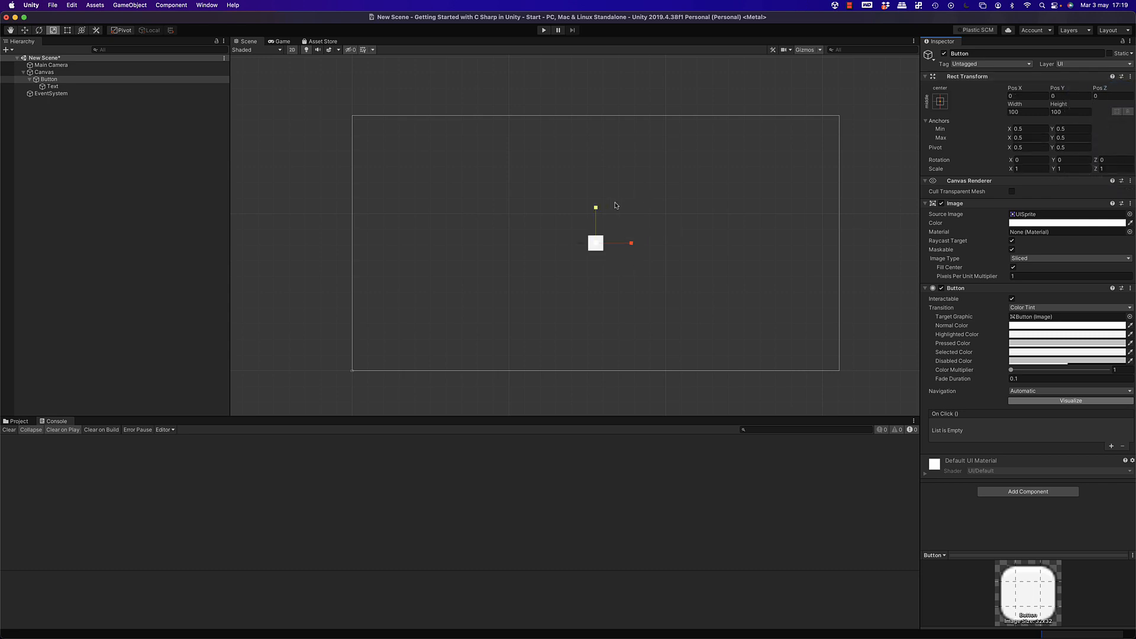
scroll(597, 248, "up", 10)
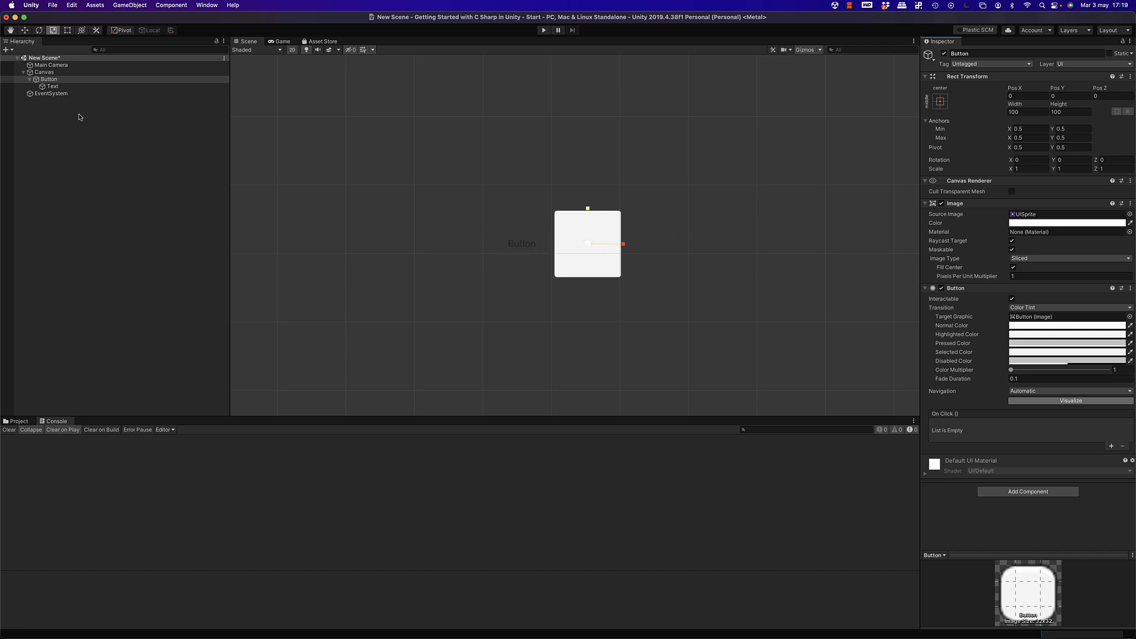
Move the Text child's left anchors back to the button's left edge, Min X 0 and Max Y 1, and reset its Rect Transform.
left_click(80, 87)
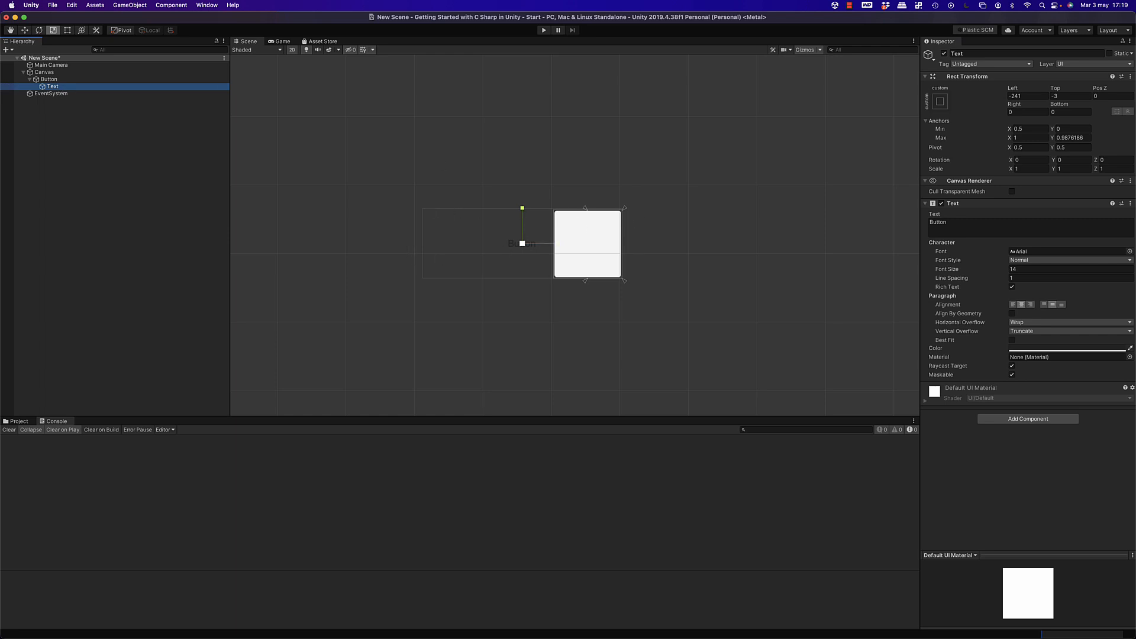
left_click_drag(584, 208, 551, 207)
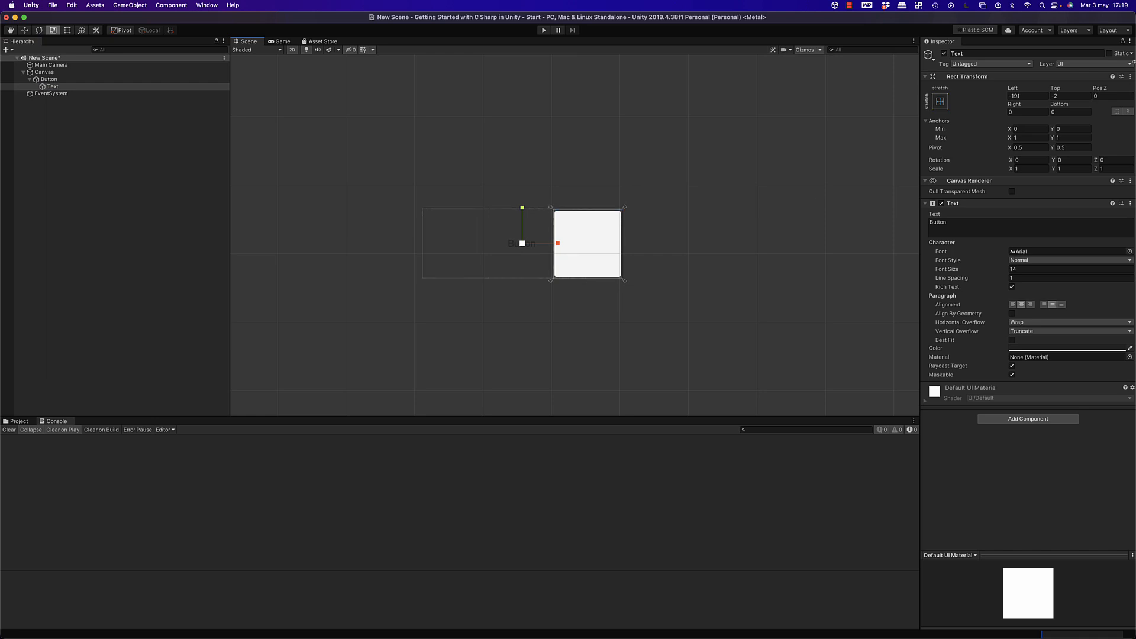
left_click(1130, 77)
left_click(1095, 90)
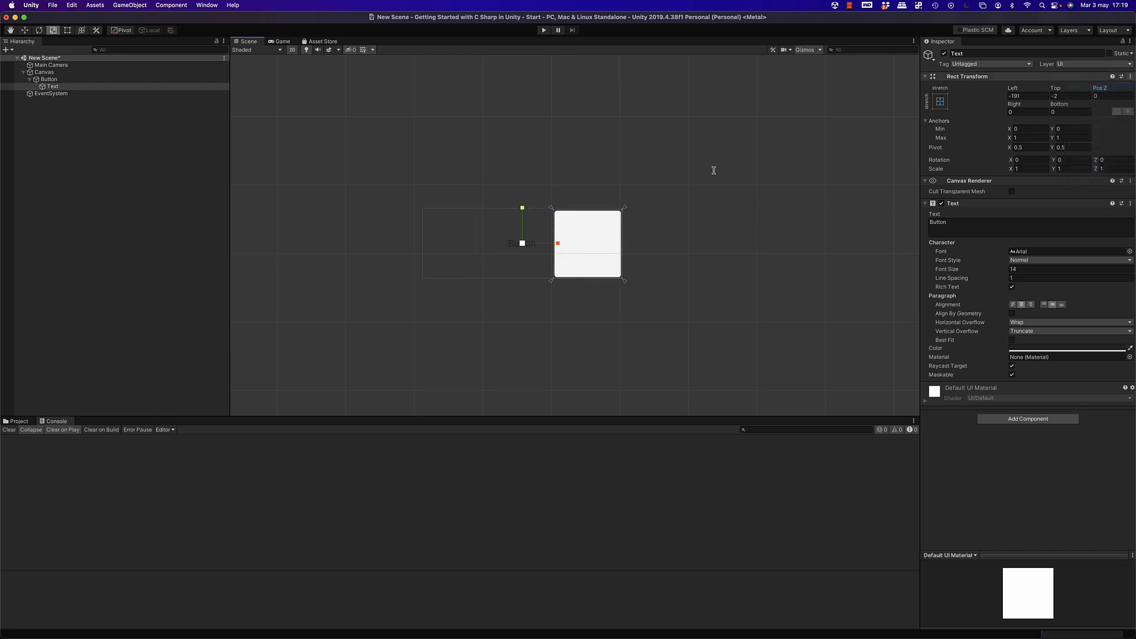
left_click(688, 260)
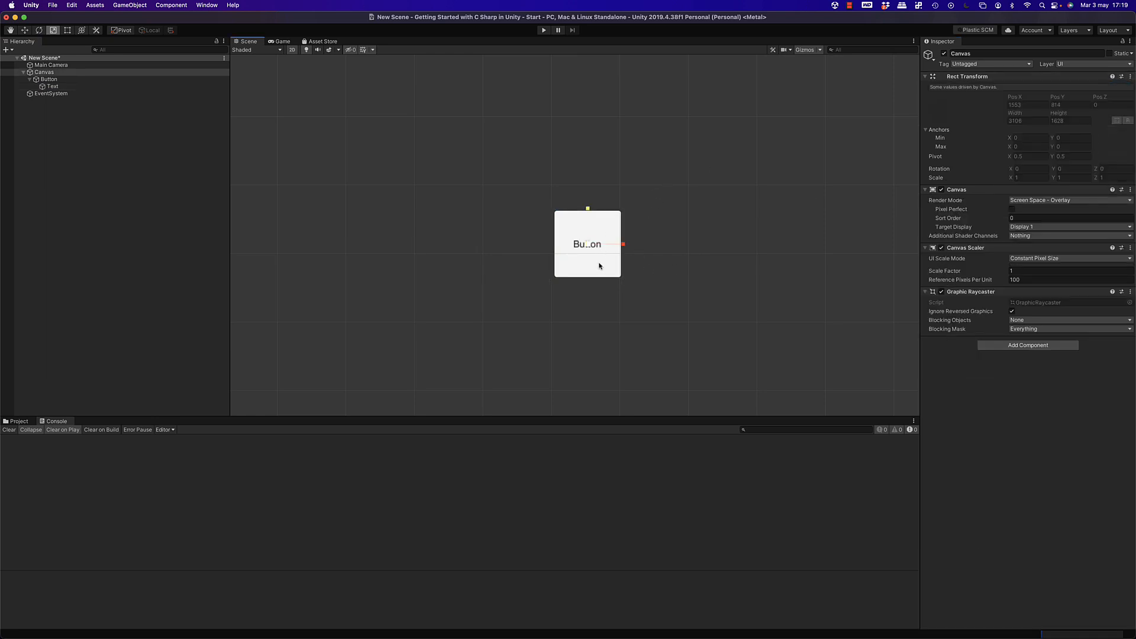
Switch to the Move tool, select the button and apply the top-left anchor preset.
key("w")
scroll(598, 251, "down", 2)
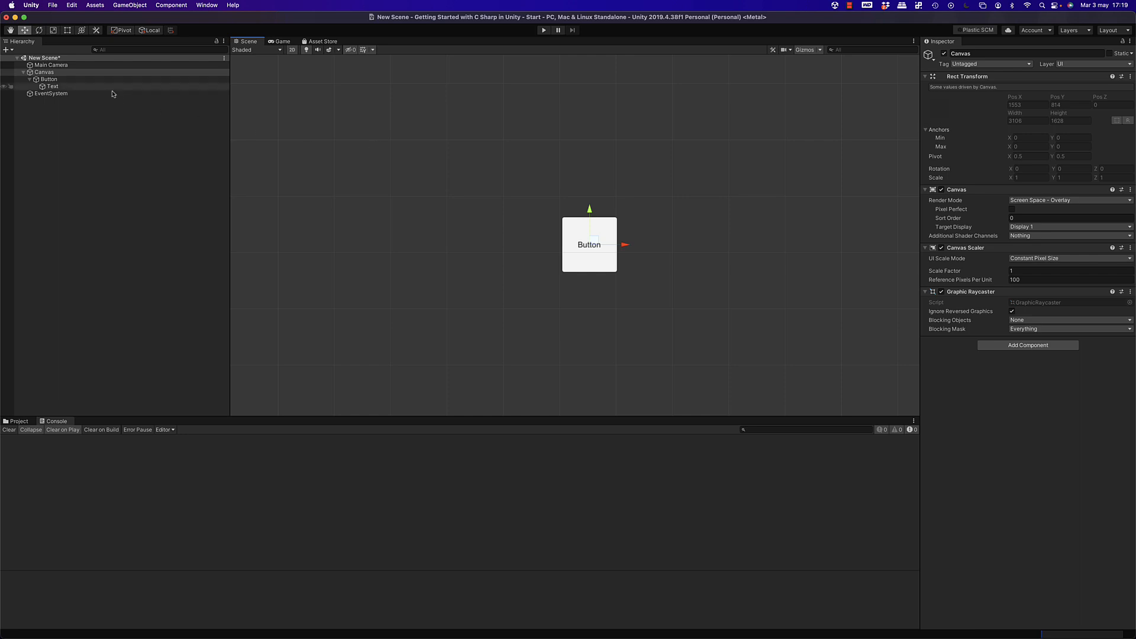
left_click(83, 79)
left_click(940, 102)
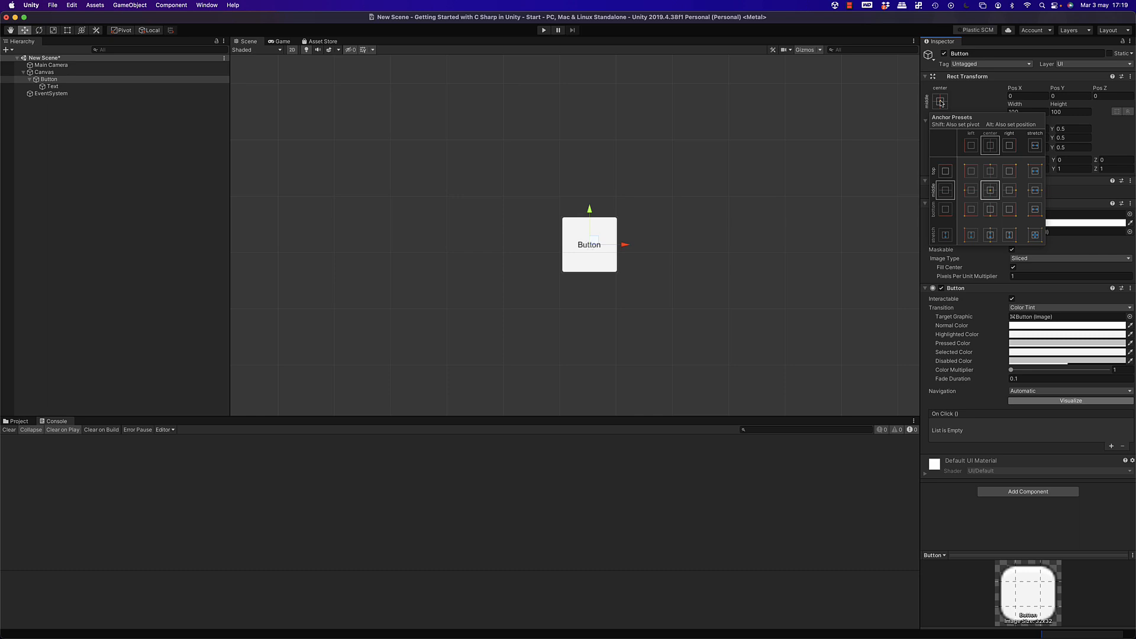
scroll(589, 212, "down", 8)
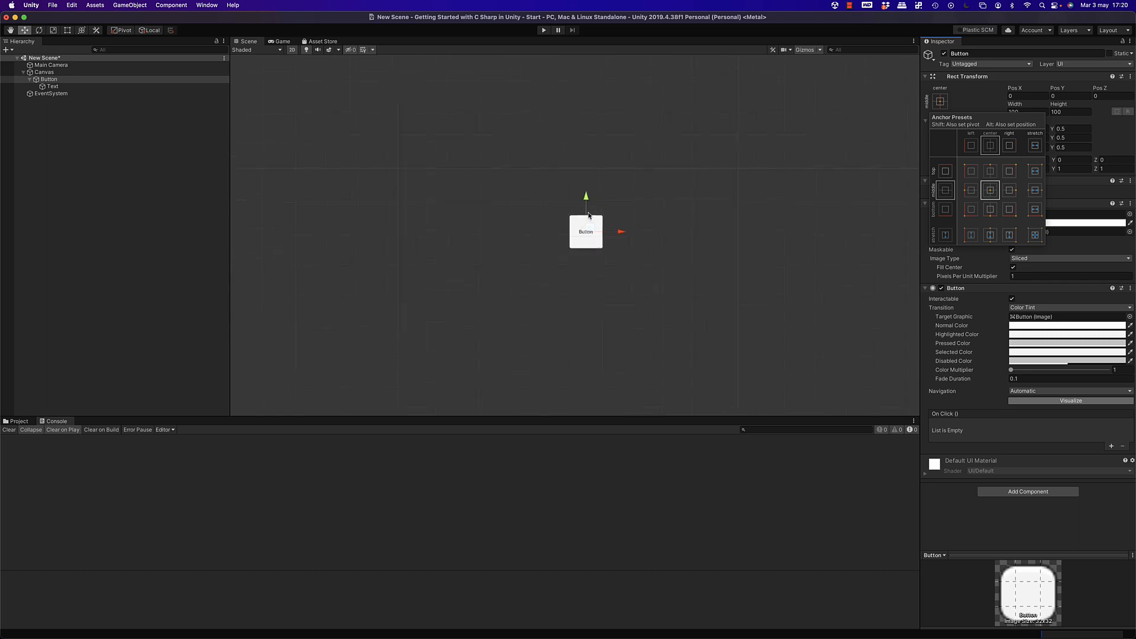
left_click(631, 223)
left_click(940, 102)
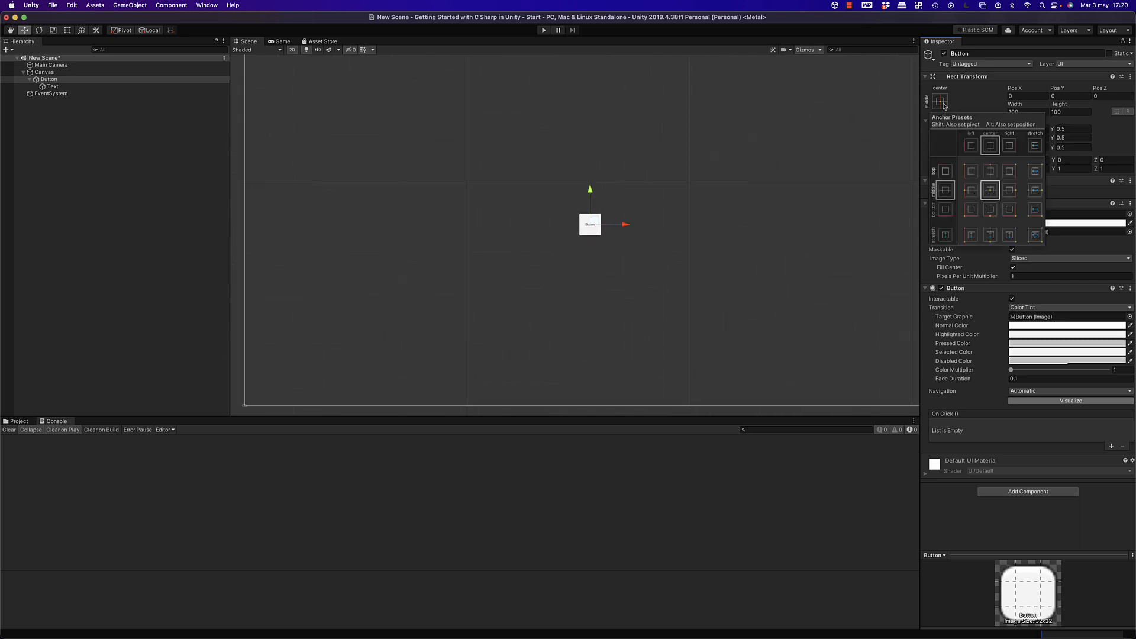
left_click(971, 172)
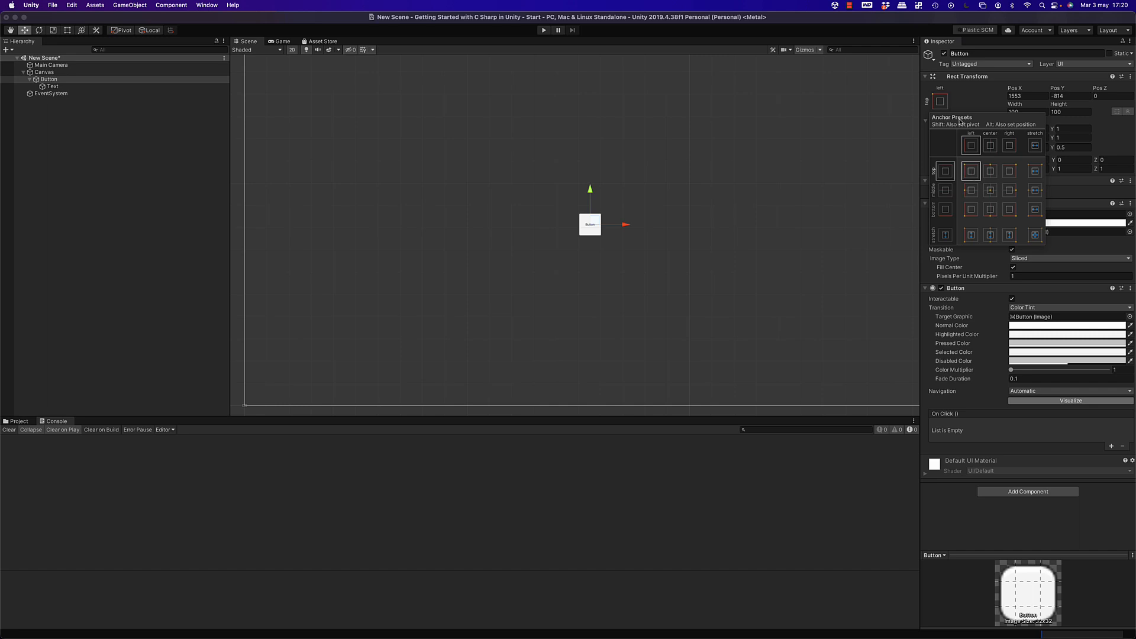
scroll(594, 147, "down", 3)
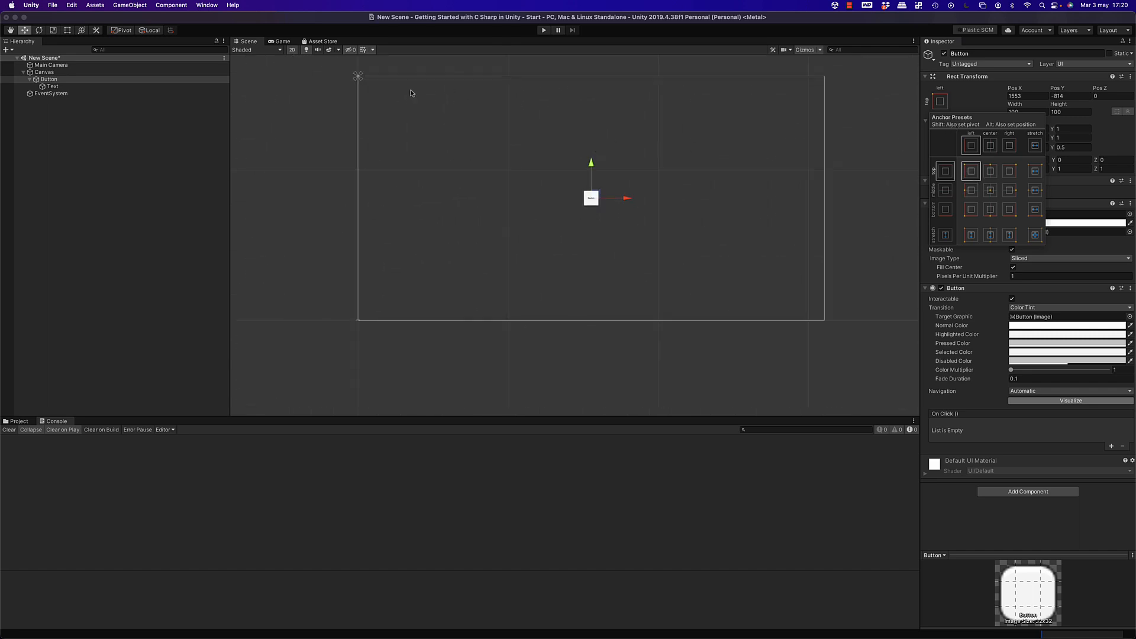
Try the top center, top right, middle left, middle center and middle right anchor presets on the button.
left_click(991, 173)
left_click(1010, 172)
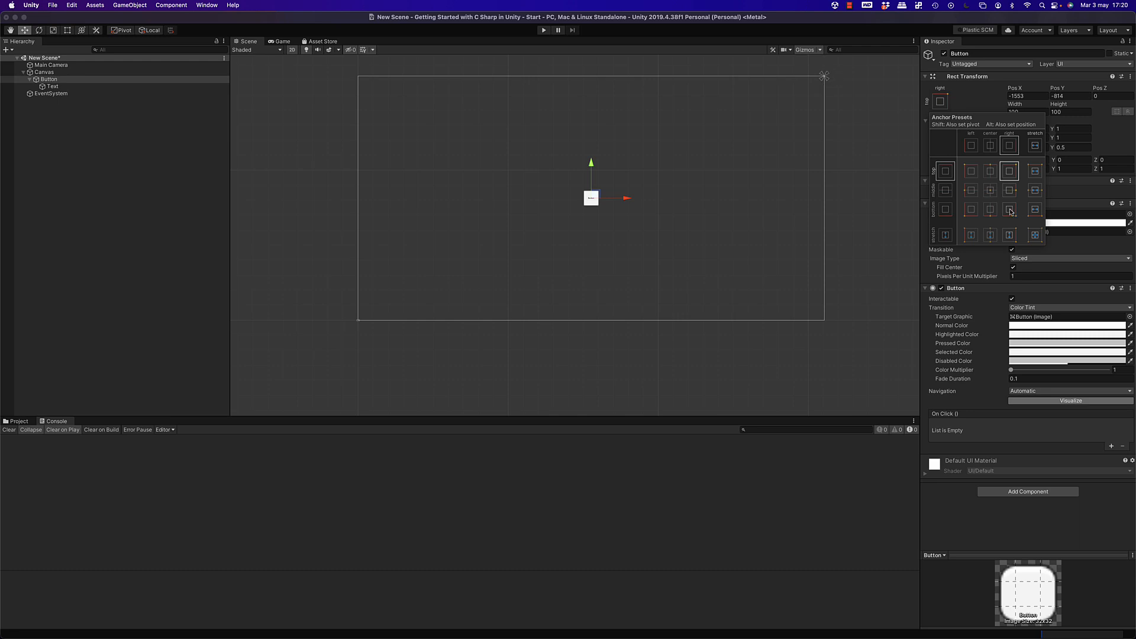
left_click(971, 190)
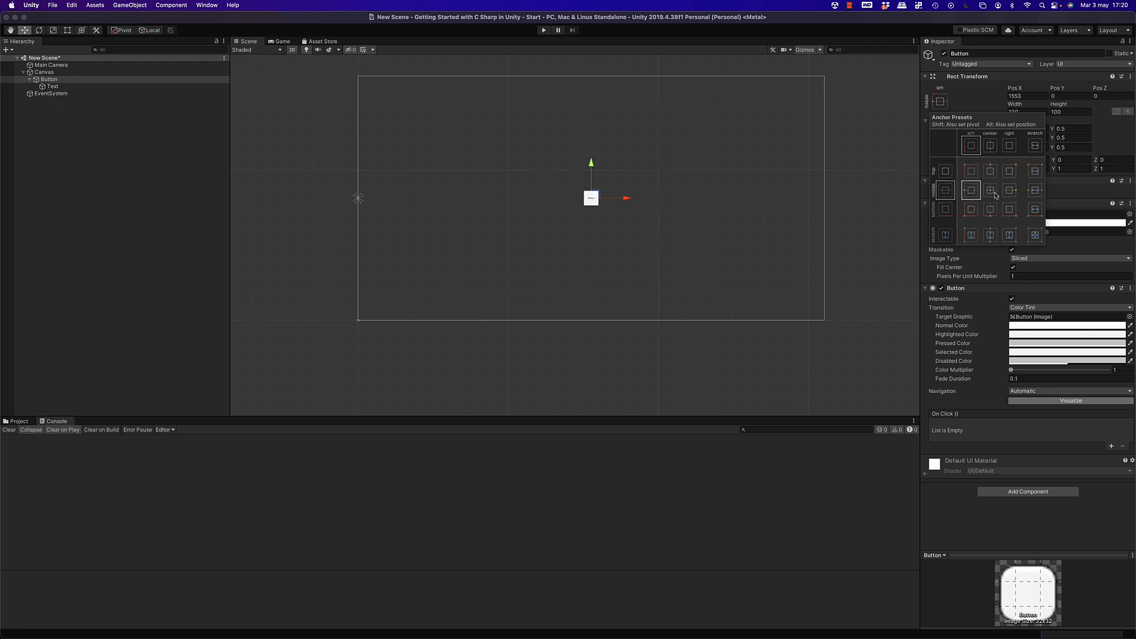
left_click(995, 195)
left_click(1014, 197)
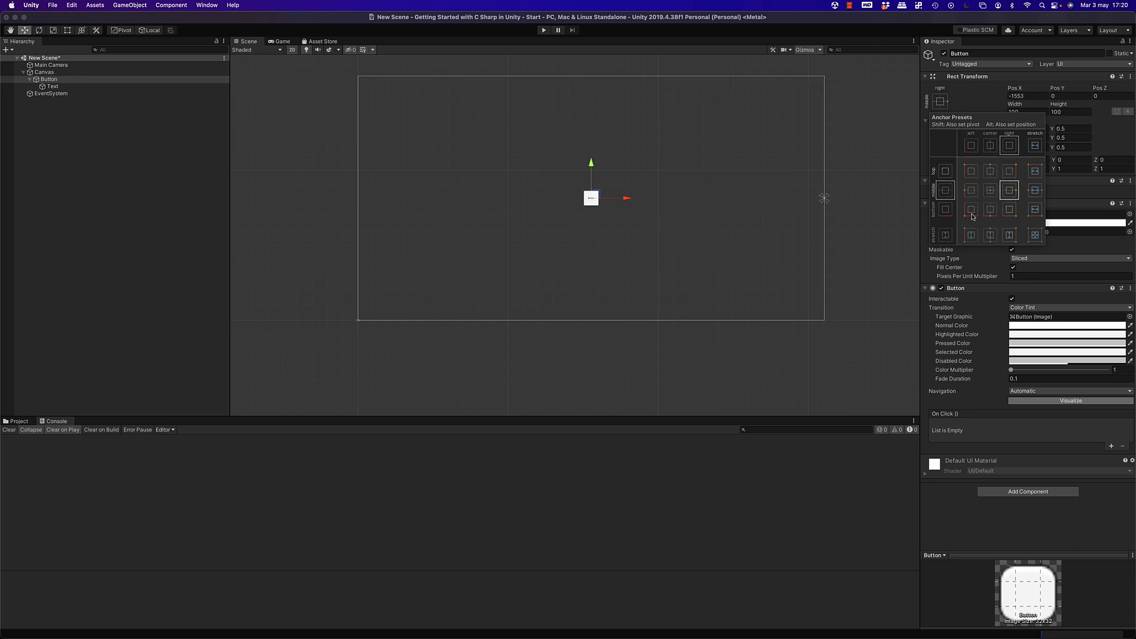
Try the vertical stretch anchor presets for center, right and left, plus the full stretch preset, on the button.
left_click(988, 236)
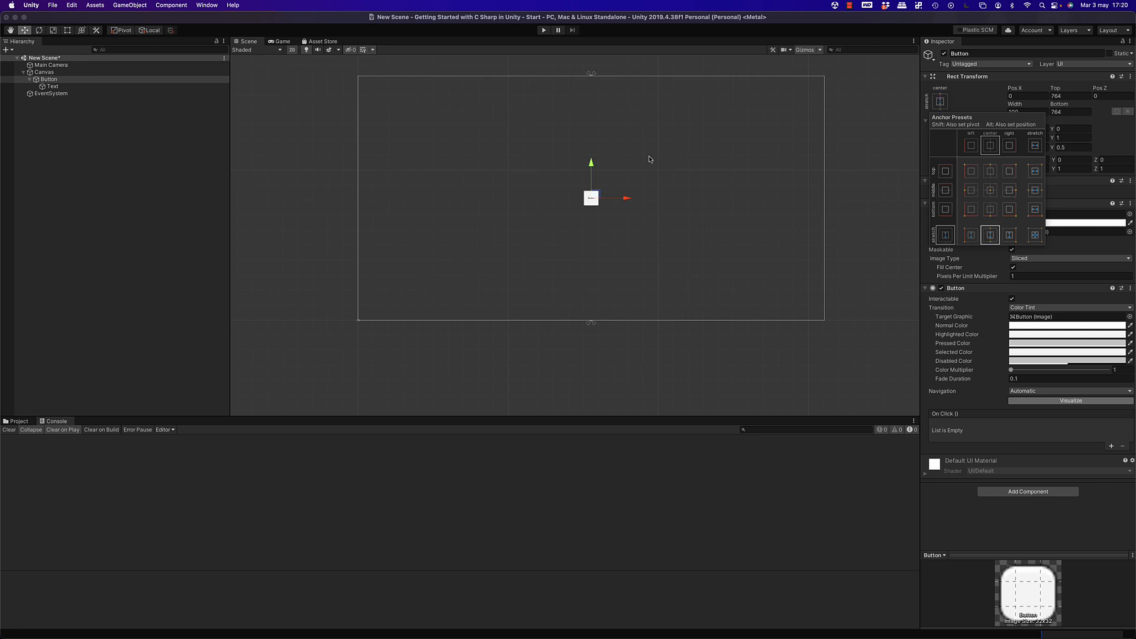
left_click(1010, 237)
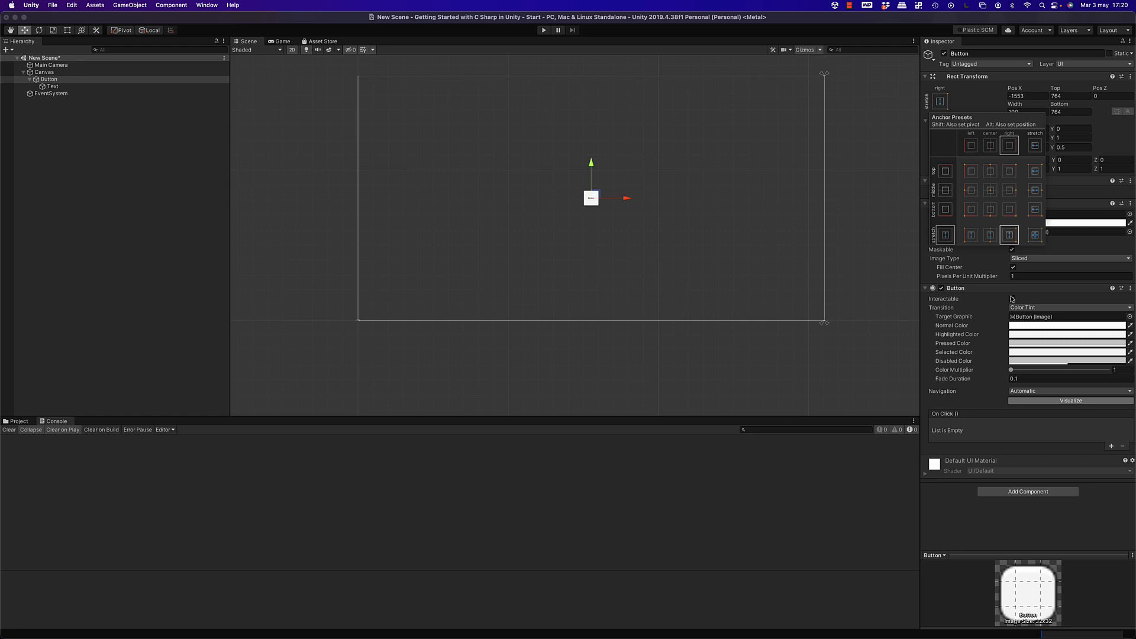
left_click(1033, 236)
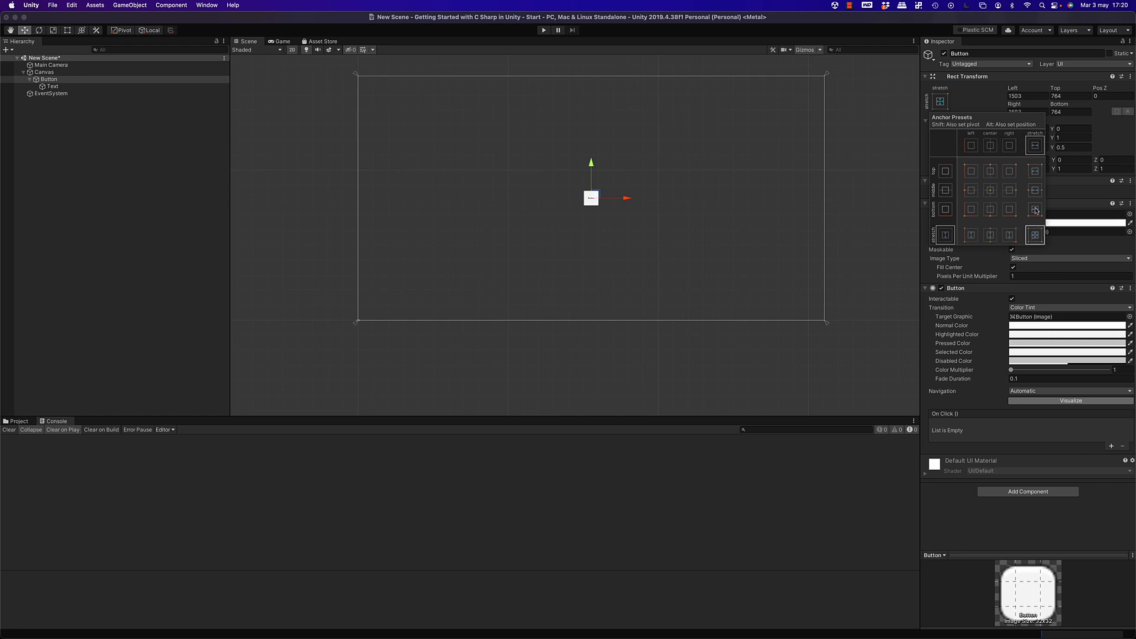
left_click(1009, 238)
left_click(986, 237)
left_click(971, 236)
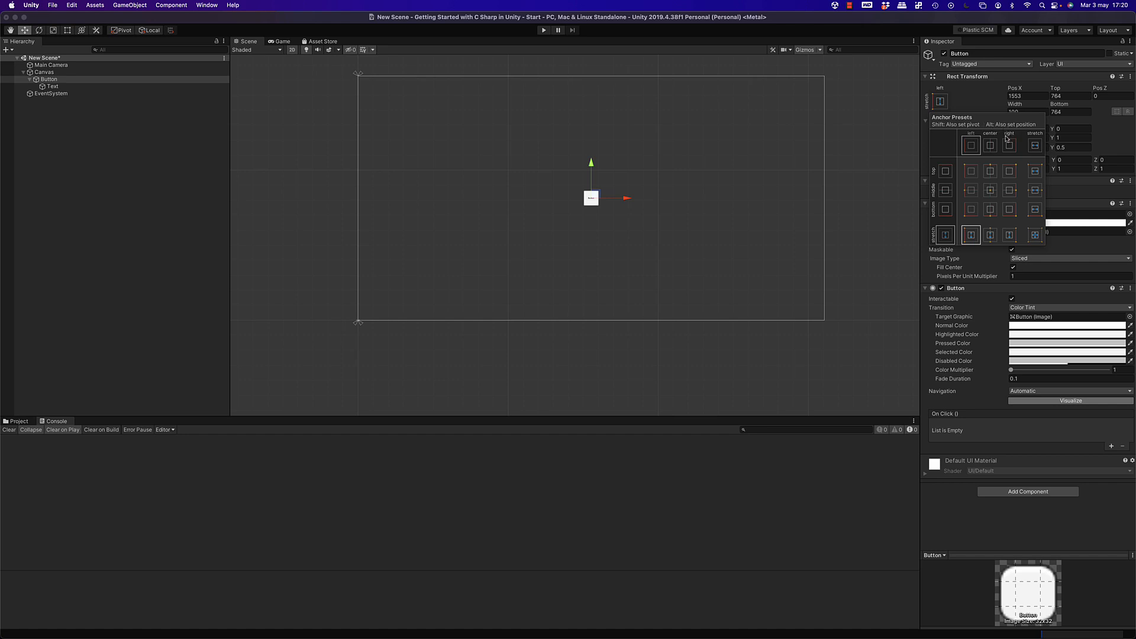
Anchor the button to the canvas's top-left corner again and show the preset variants that also set position.
left_click(972, 173)
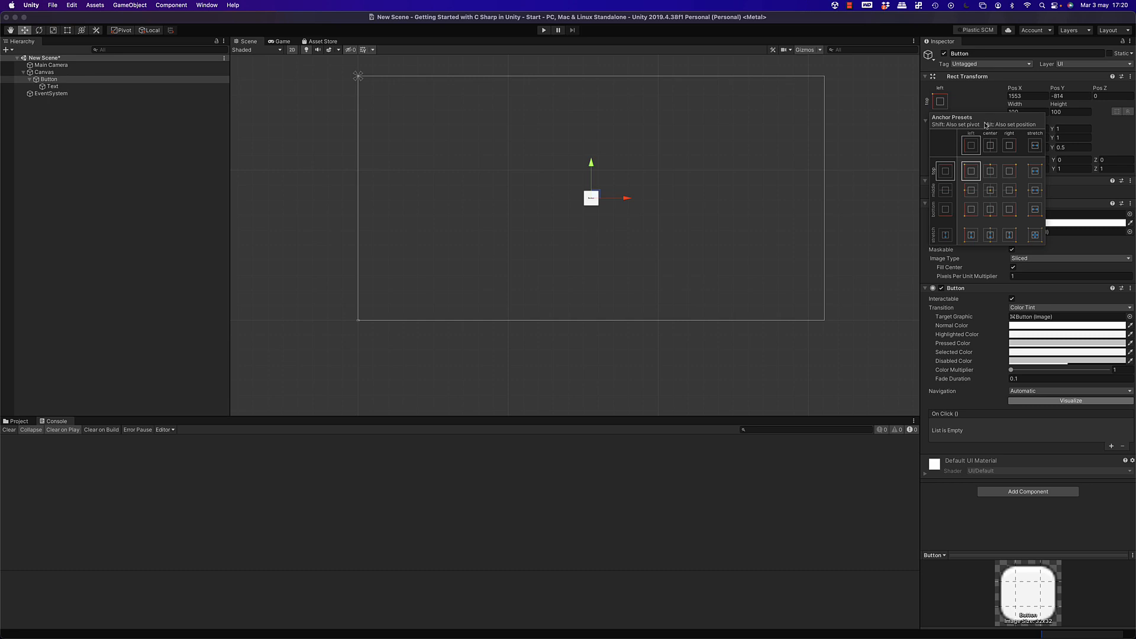
key("alt")
key("alt")
key("alt")
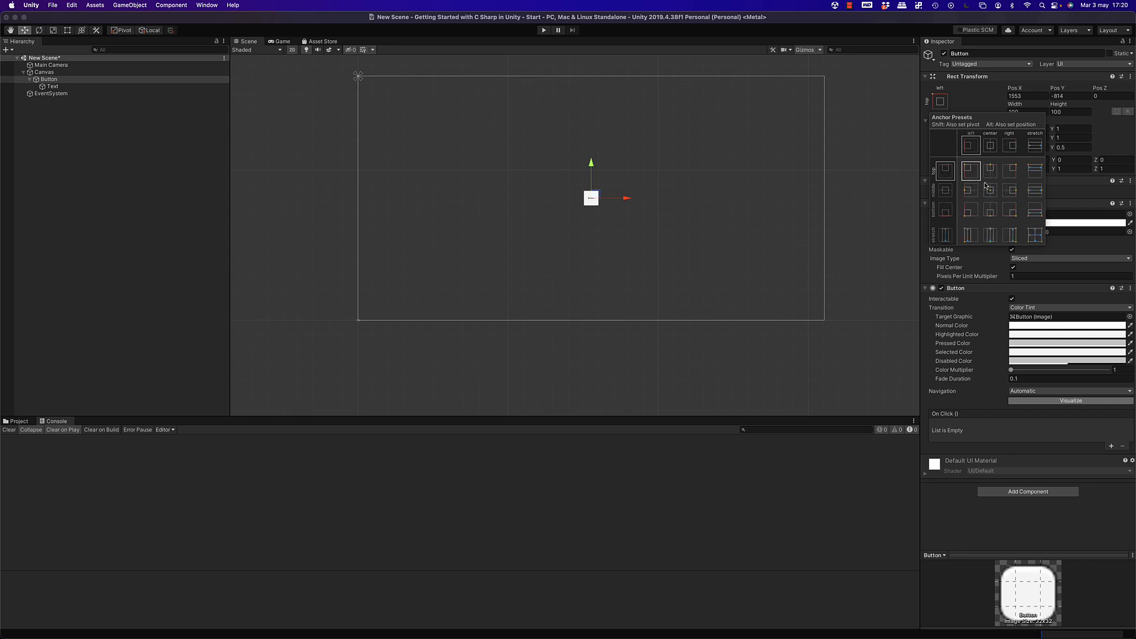
Try the top left, top center, top right and middle right anchor presets on the button, also setting its position each time.
key("alt")
left_click(972, 173, "alt")
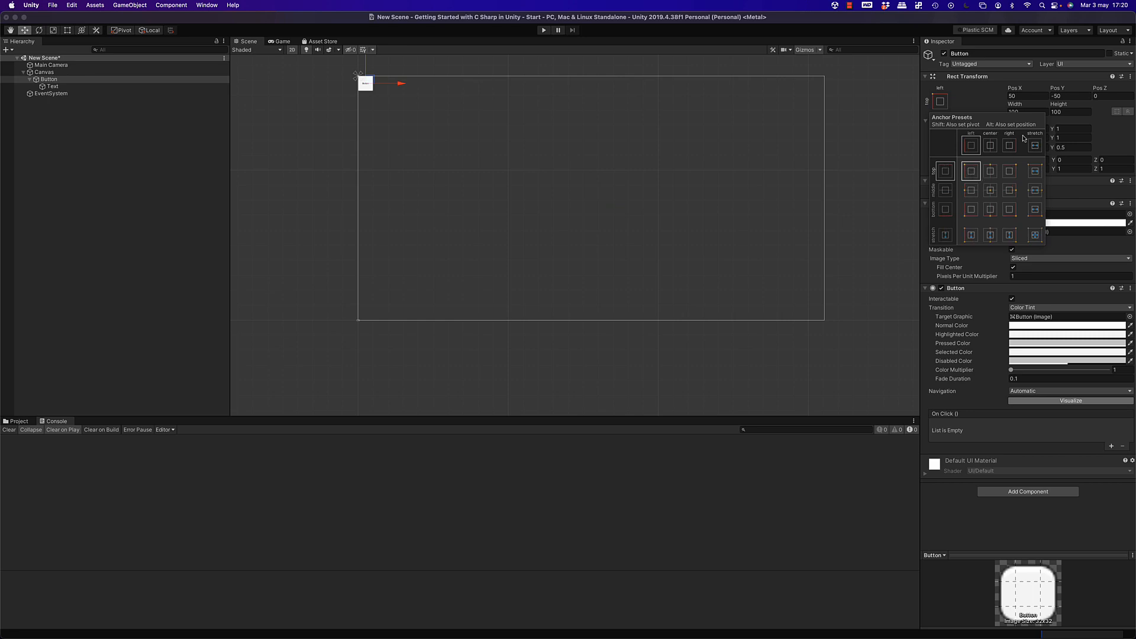
key("alt")
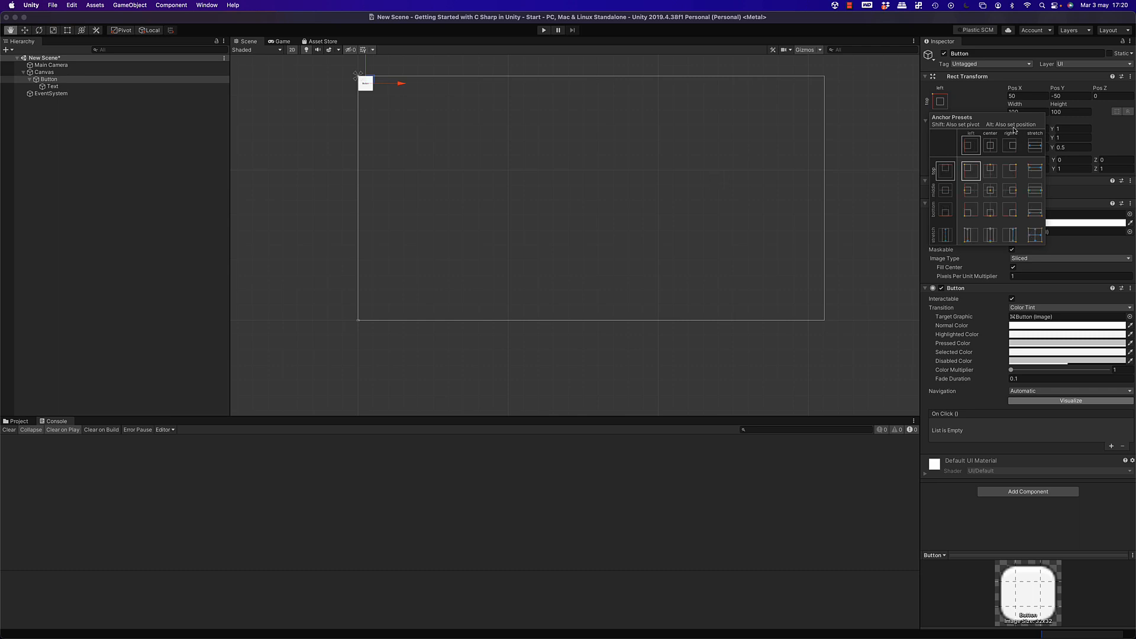
left_click(992, 174, "alt")
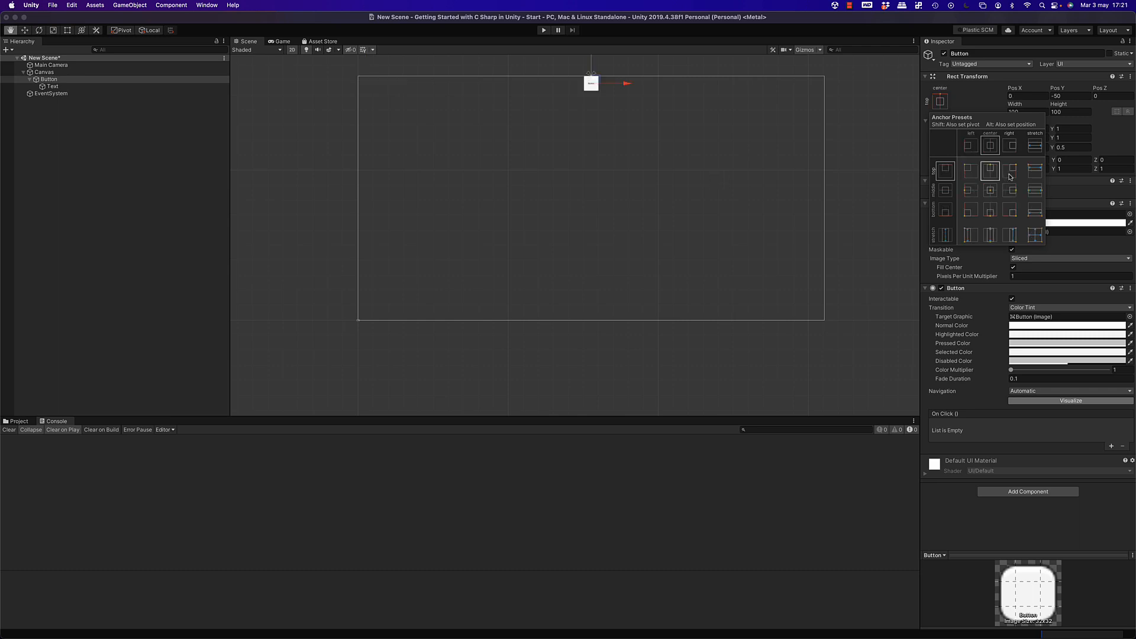
left_click(1010, 173, "alt")
left_click(1010, 191, "alt")
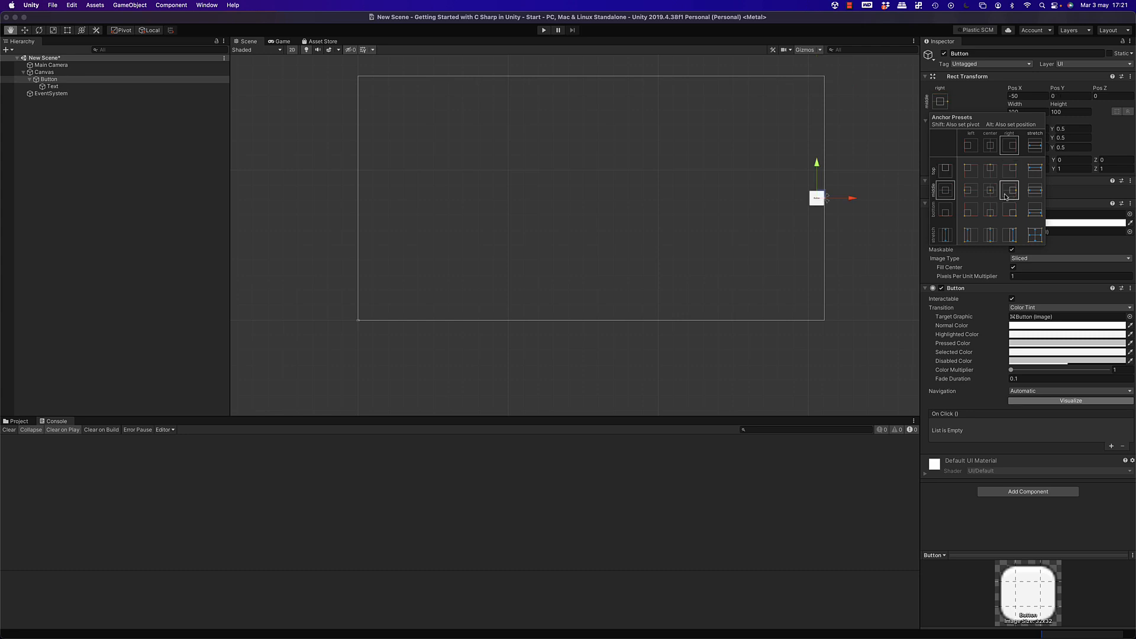
Try the middle center, vertical center stretch, horizontal middle stretch and full stretch anchor presets on the button, also setting its position.
left_click(991, 190, "alt")
left_click(991, 236, "alt")
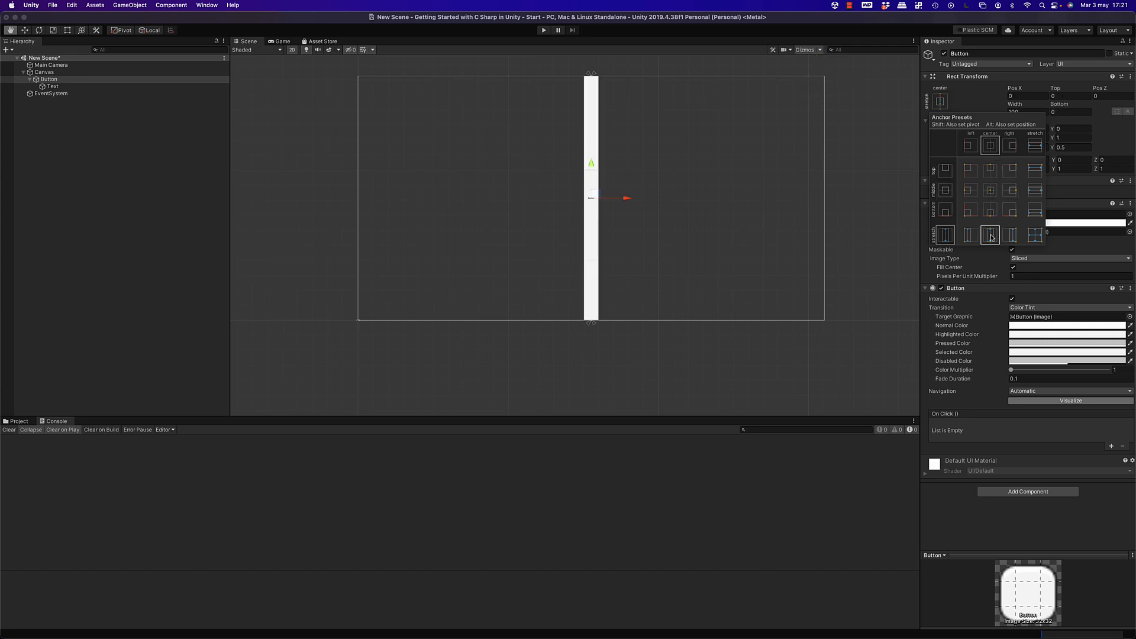
left_click(1035, 190, "alt")
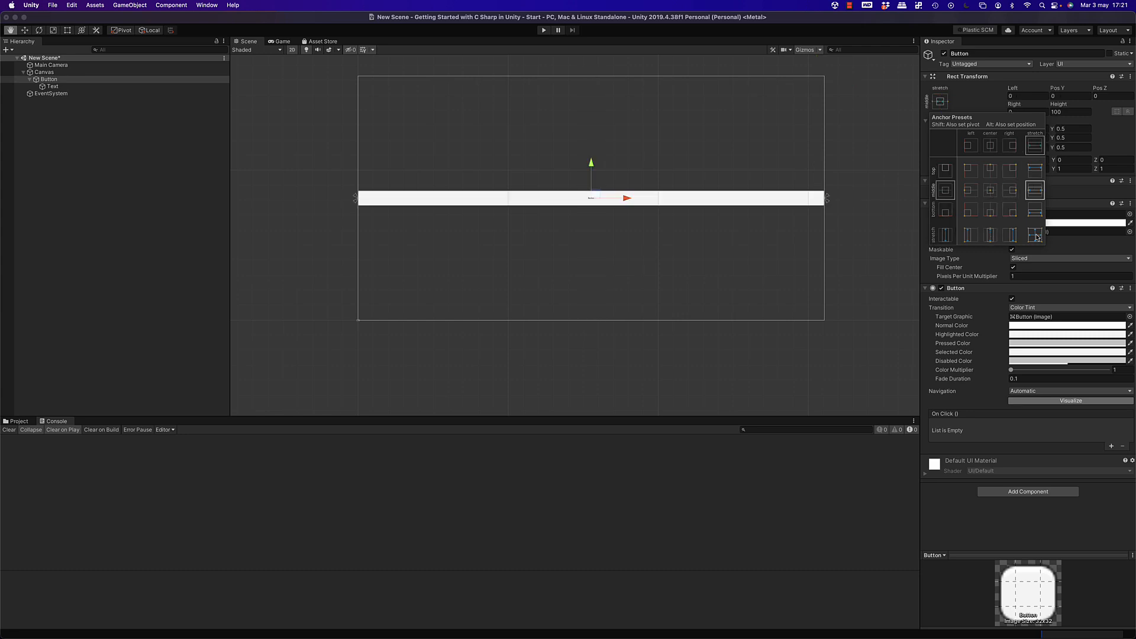
left_click(1035, 235, "alt")
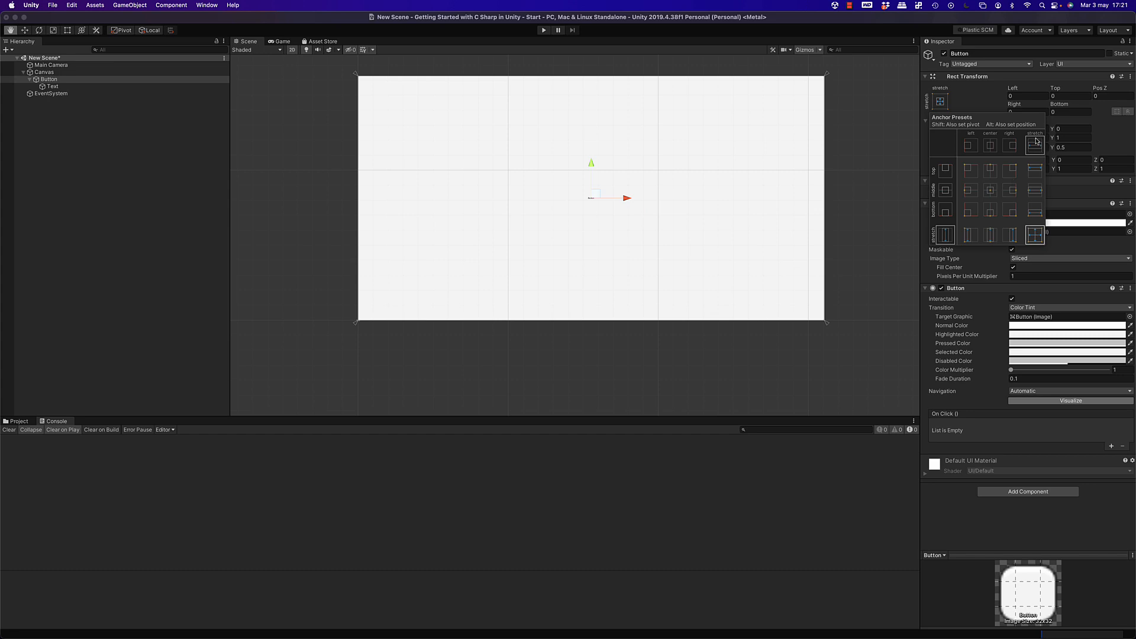
Snap the button back to the canvas's top-left corner with the anchor preset that also sets position.
key("w")
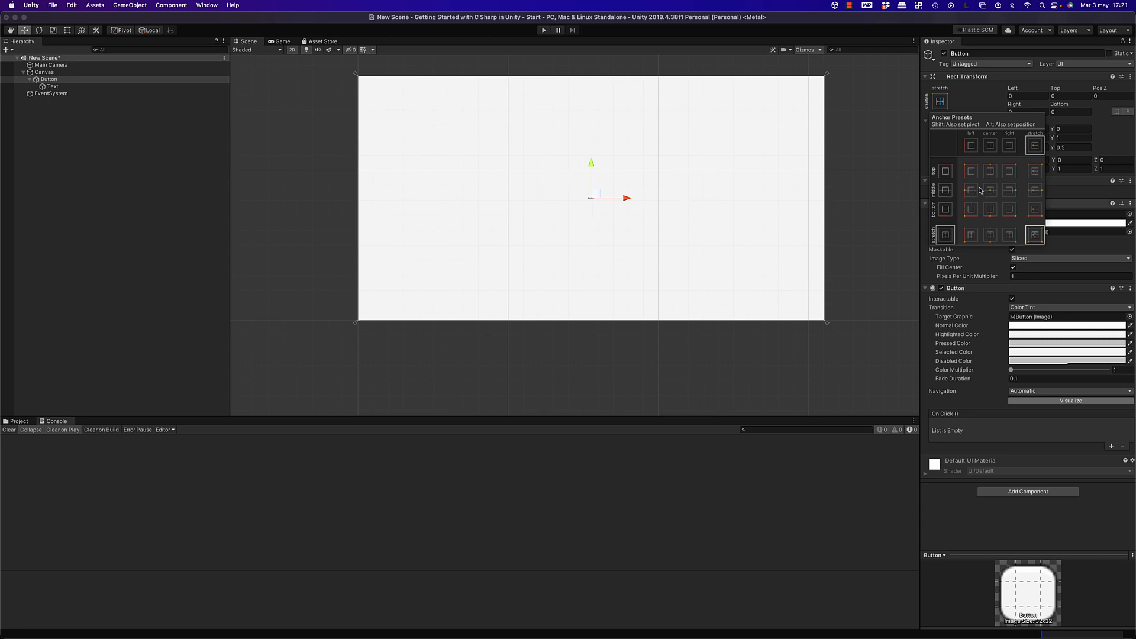
left_click(970, 171, "alt")
scroll(361, 102, "up", 3)
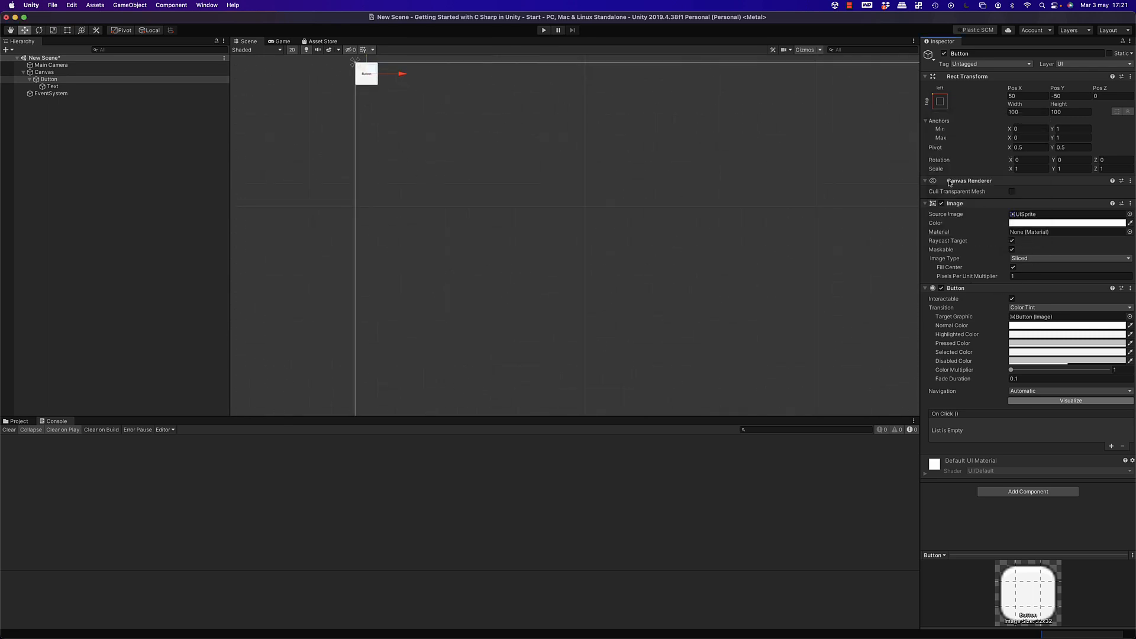
Reapply the top-left anchor preset to the button, setting both its pivot and its position.
left_click(940, 103)
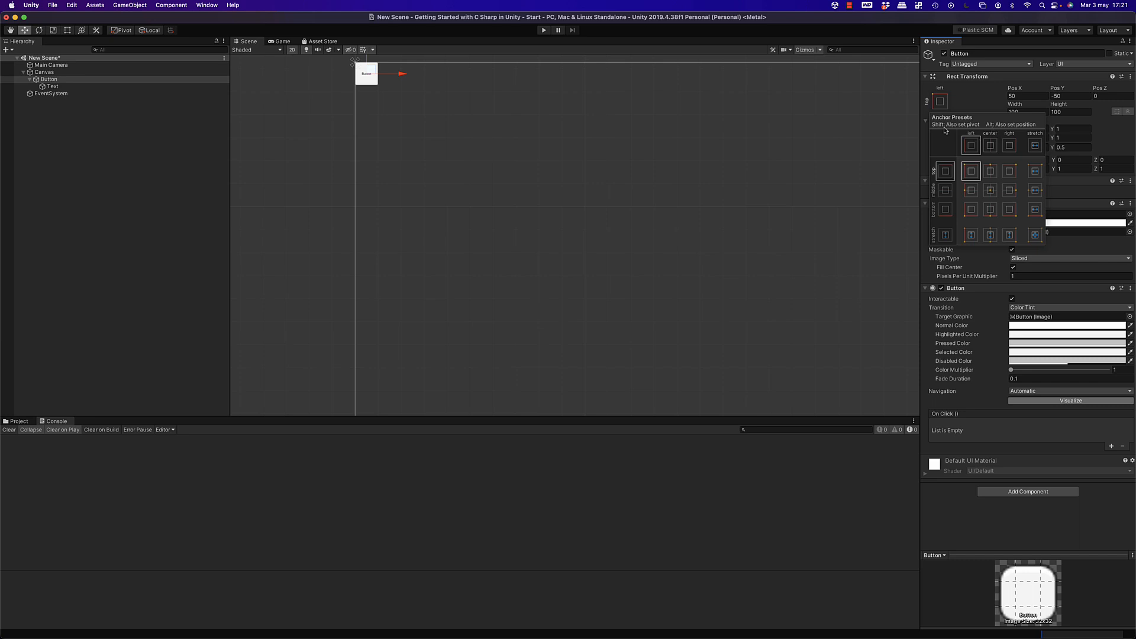
left_click(971, 171, "alt+shift")
left_click(383, 106)
middle_click_drag(635, 169, 742, 203)
left_click(940, 101)
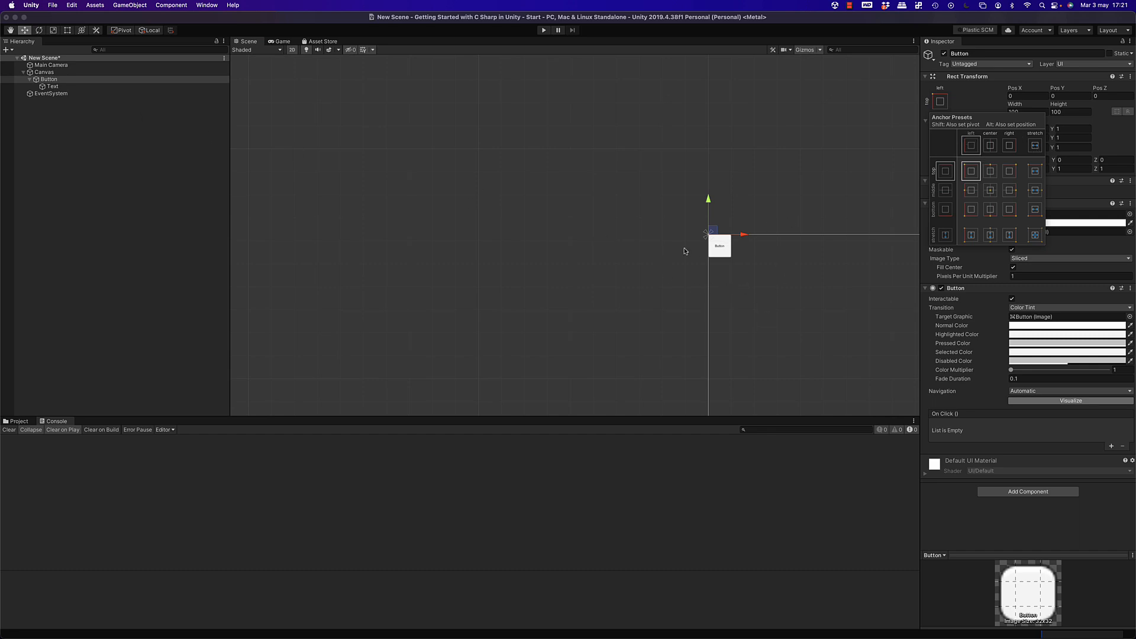
key("Escape")
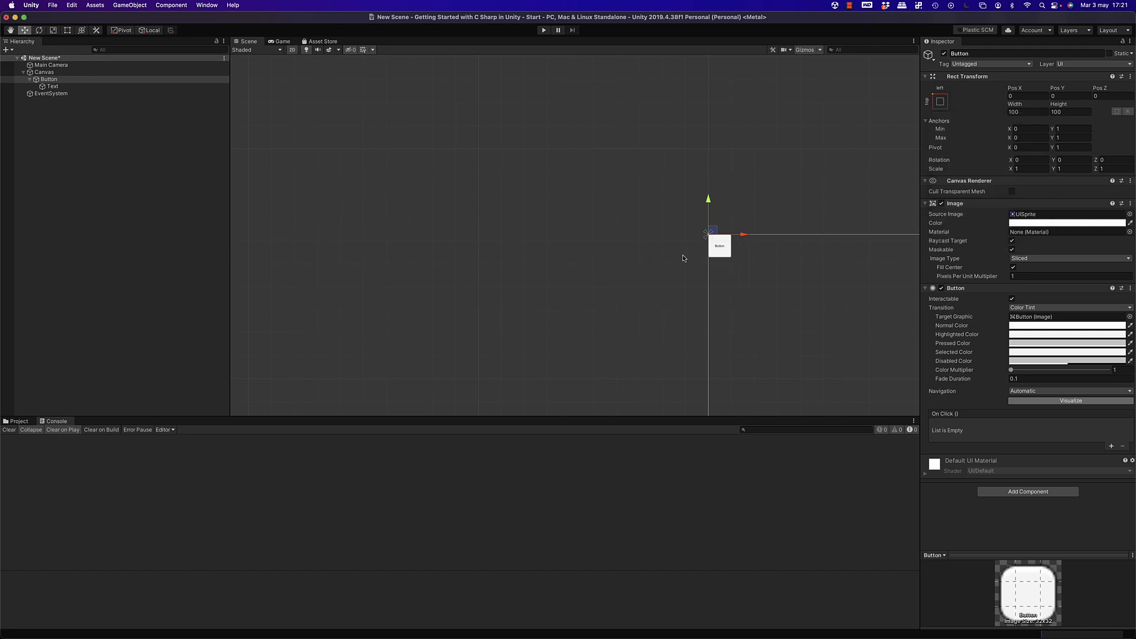
Rotate the button around its top-left pivot by about -12.9 degrees on Z.
left_click(39, 31)
left_click_drag(743, 240, 833, 254)
middle_click_drag(874, 239, 680, 207)
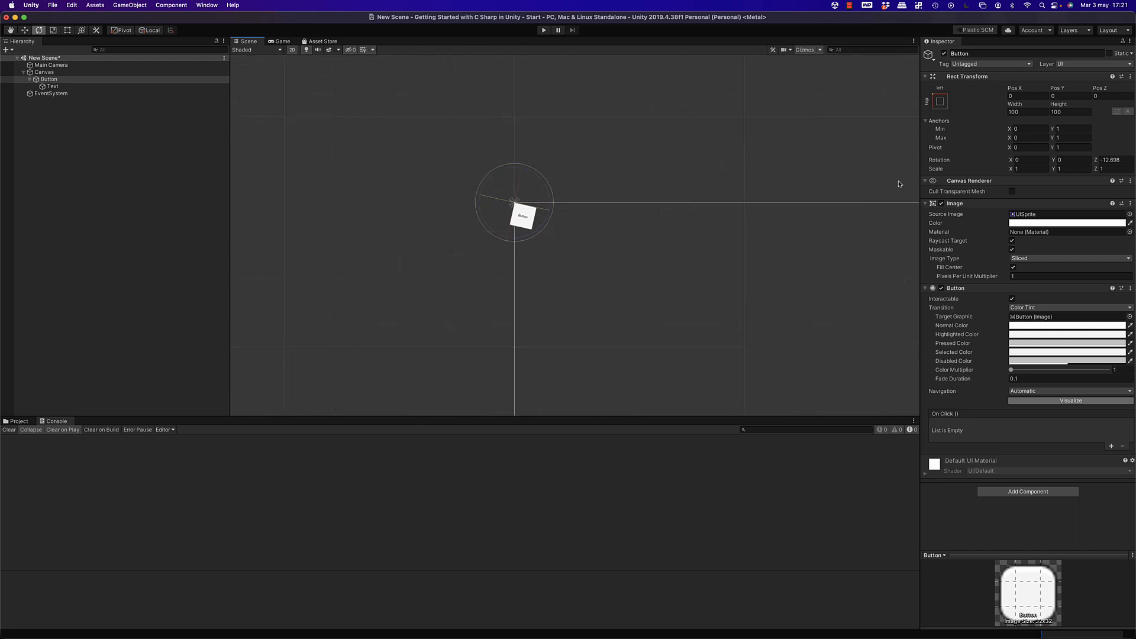
Apply the top center anchor preset to the rotated button, also setting its pivot and position.
left_click(940, 103)
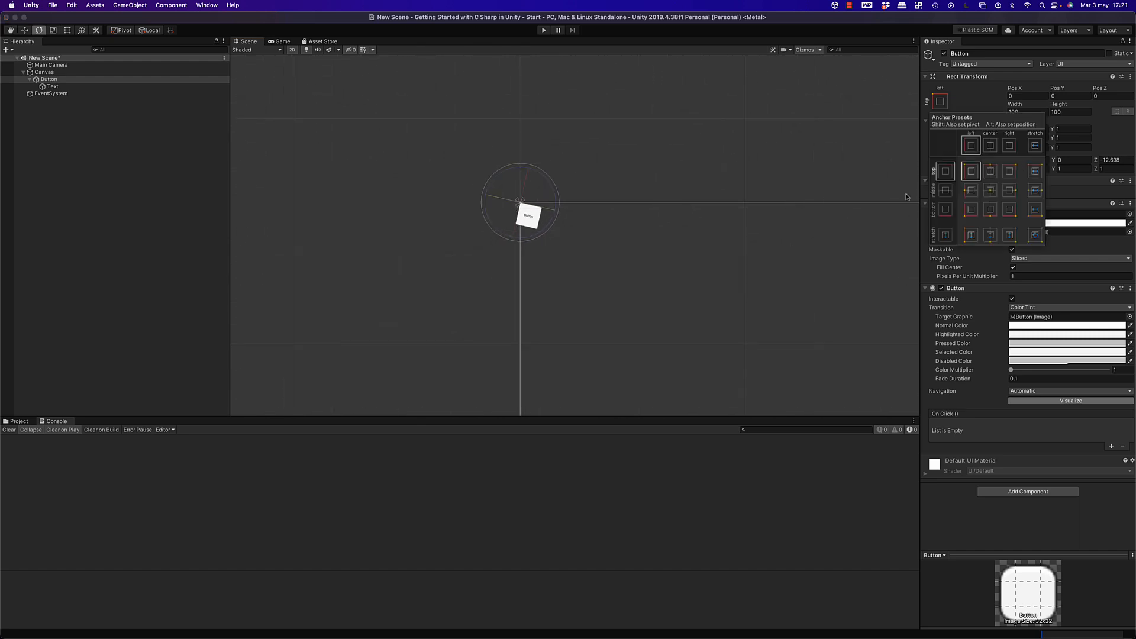
scroll(857, 190, "down", 2)
left_click(992, 171)
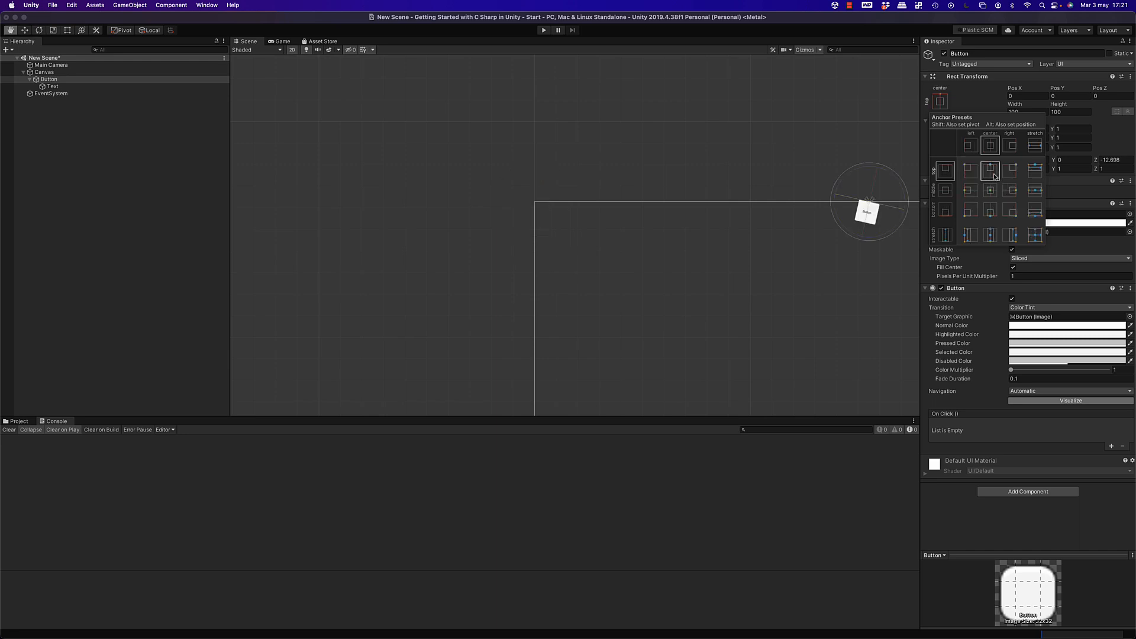
Rotate the button freely around its top-center pivot to about X -1.95, Y -8.69, Z -89.35 degrees.
middle_click_drag(833, 232, 748, 226)
scroll(786, 225, "up", 4)
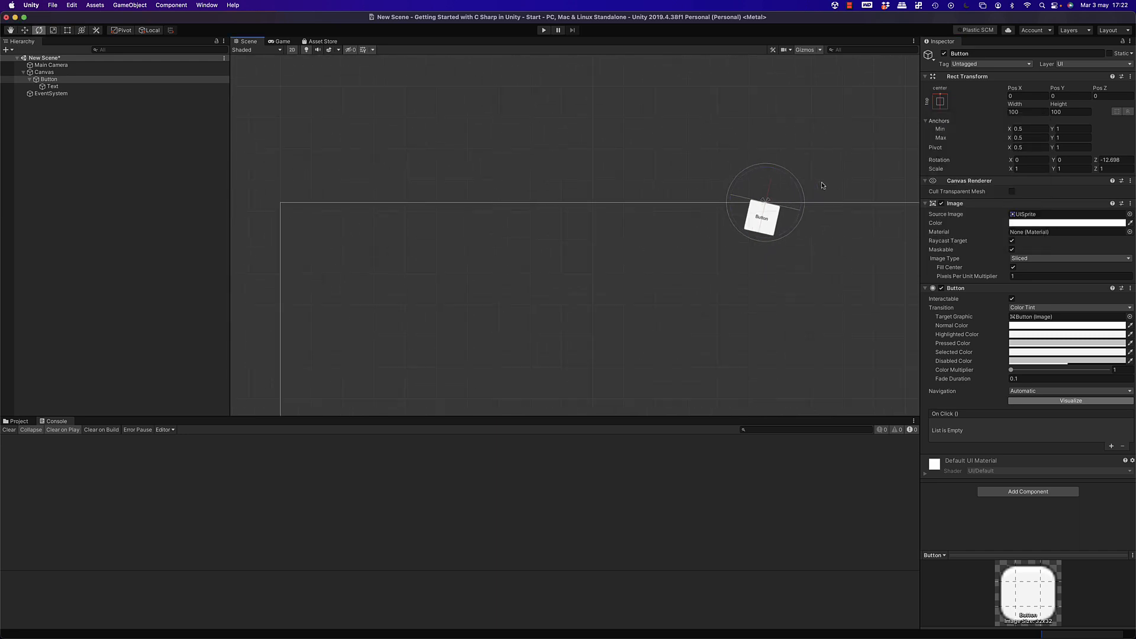
left_click_drag(775, 223, 824, 185)
scroll(806, 215, "down", 5)
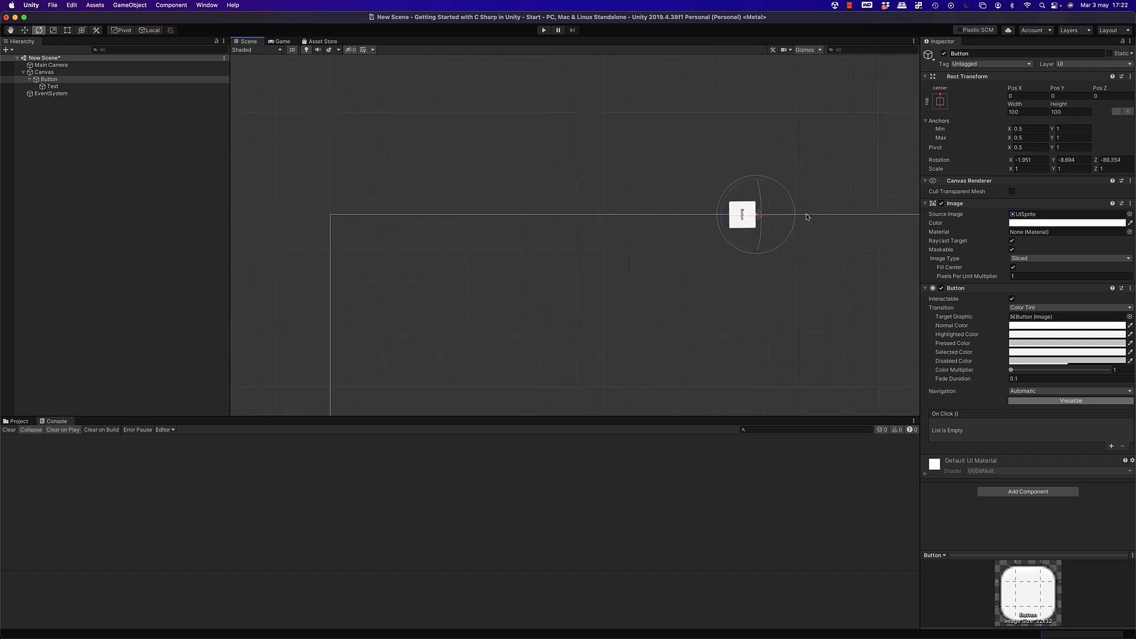
Try the middle center, middle stretch, full stretch and right vertical stretch presets on the rotated button, also setting pivot and position.
left_click(940, 102)
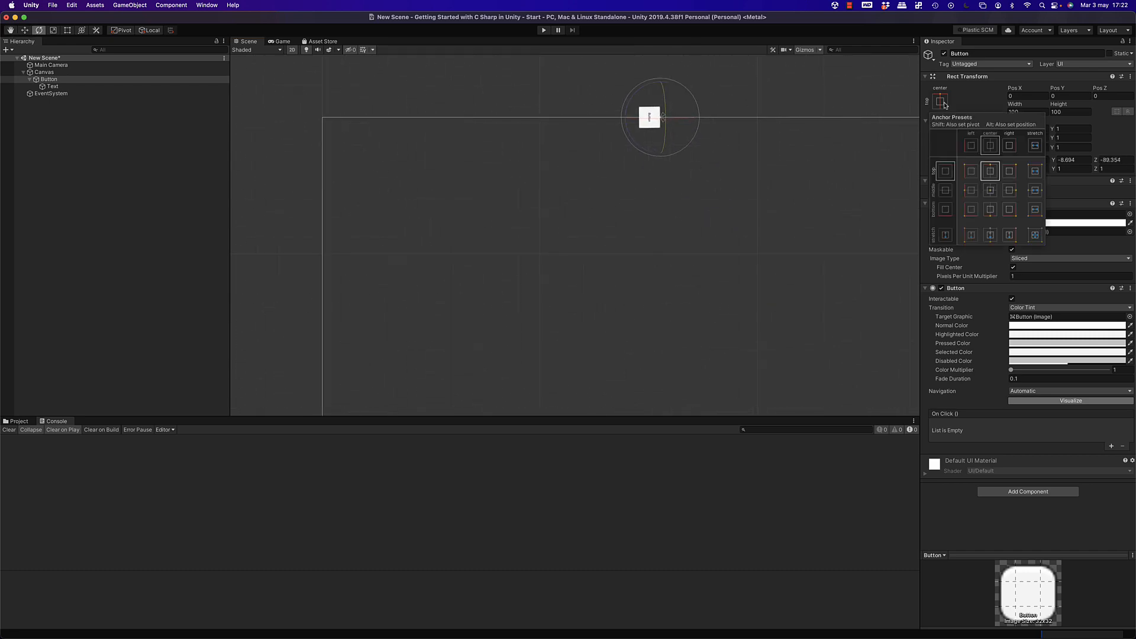
left_click(991, 193)
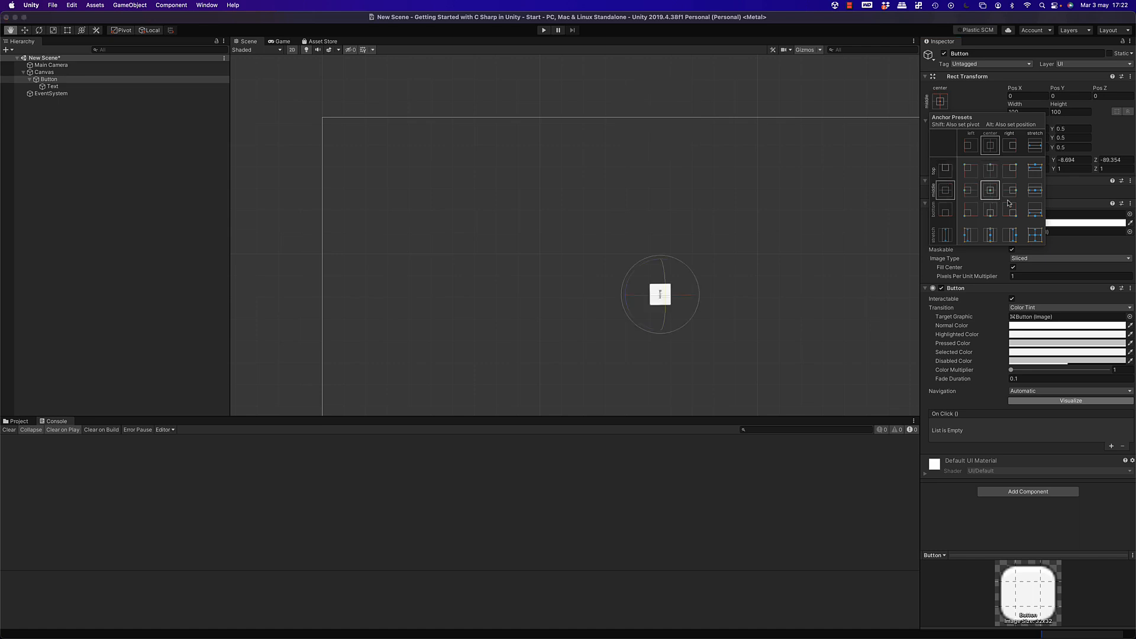
left_click(1035, 191)
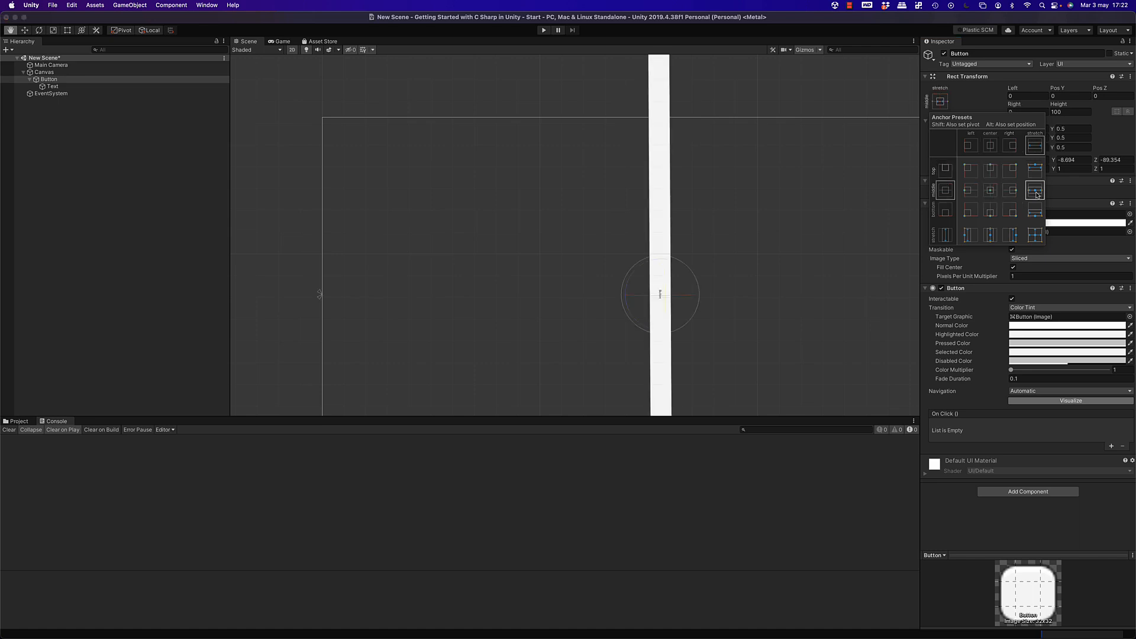
left_click(1035, 235, "alt")
left_click(1010, 235, "alt")
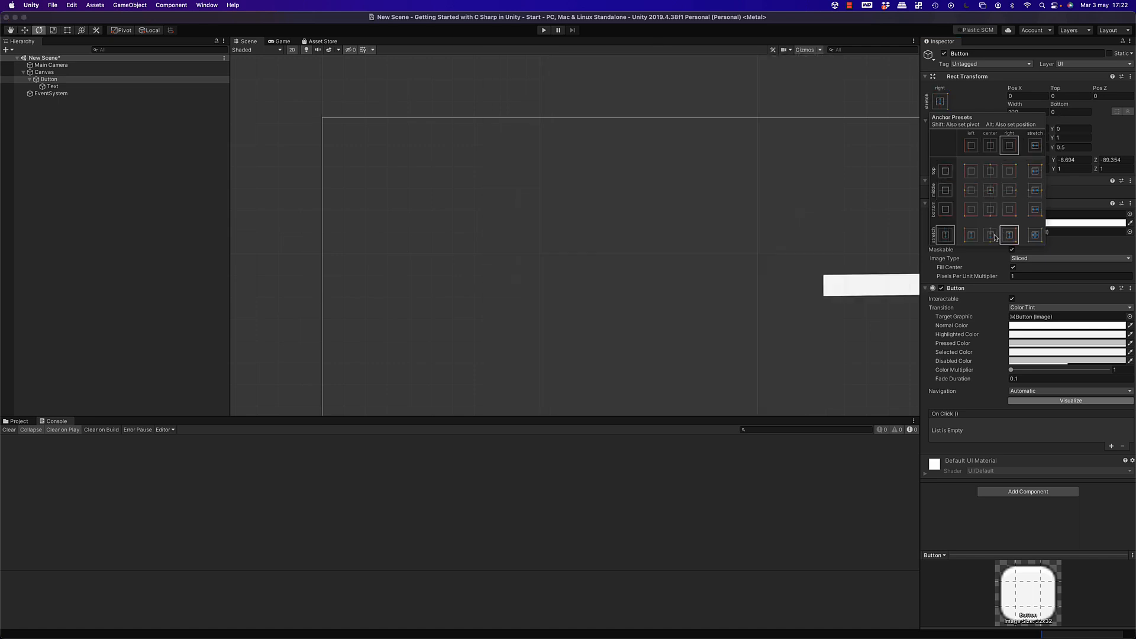
Reset the button's Rect Transform component to its default values.
scroll(837, 205, "down", 2)
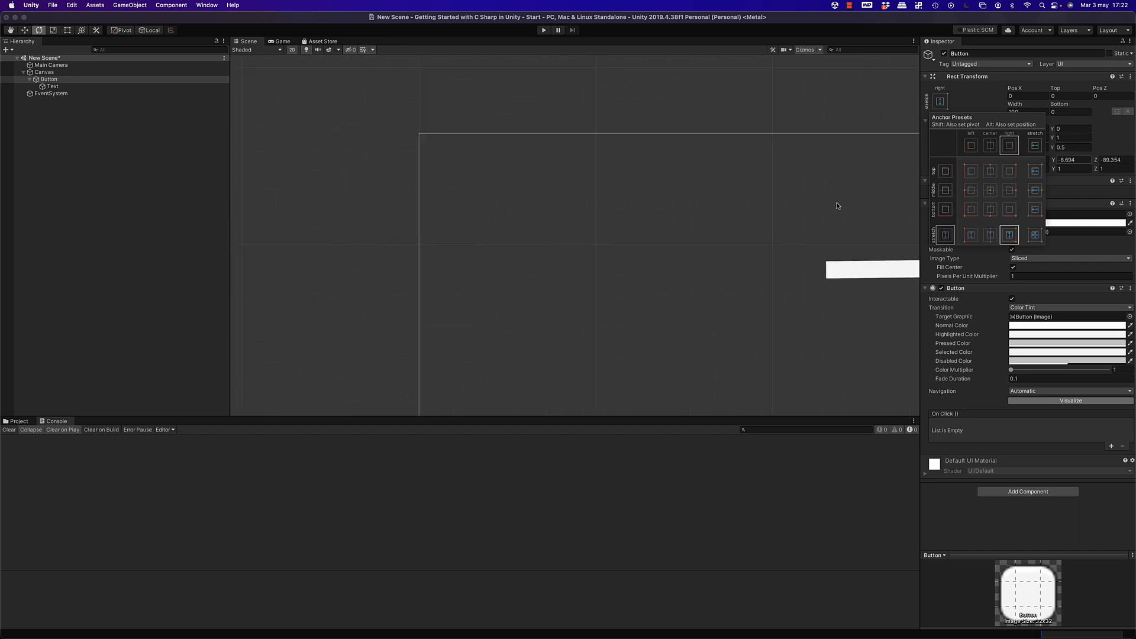
scroll(837, 205, "down", 1)
middle_click_drag(811, 170, 702, 153)
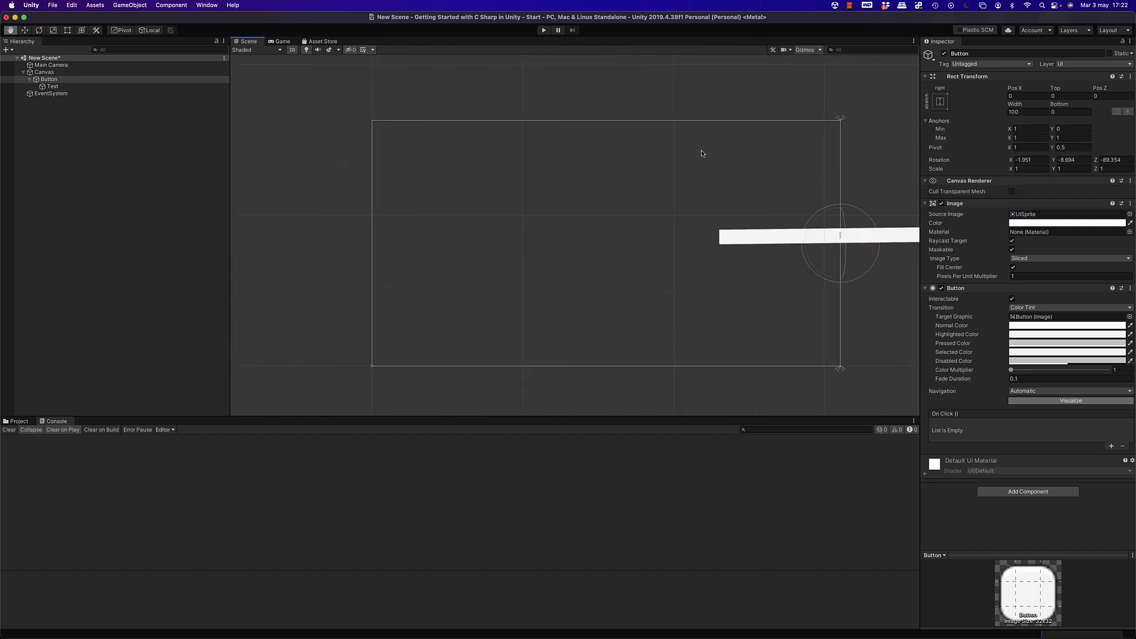
left_click(1130, 77)
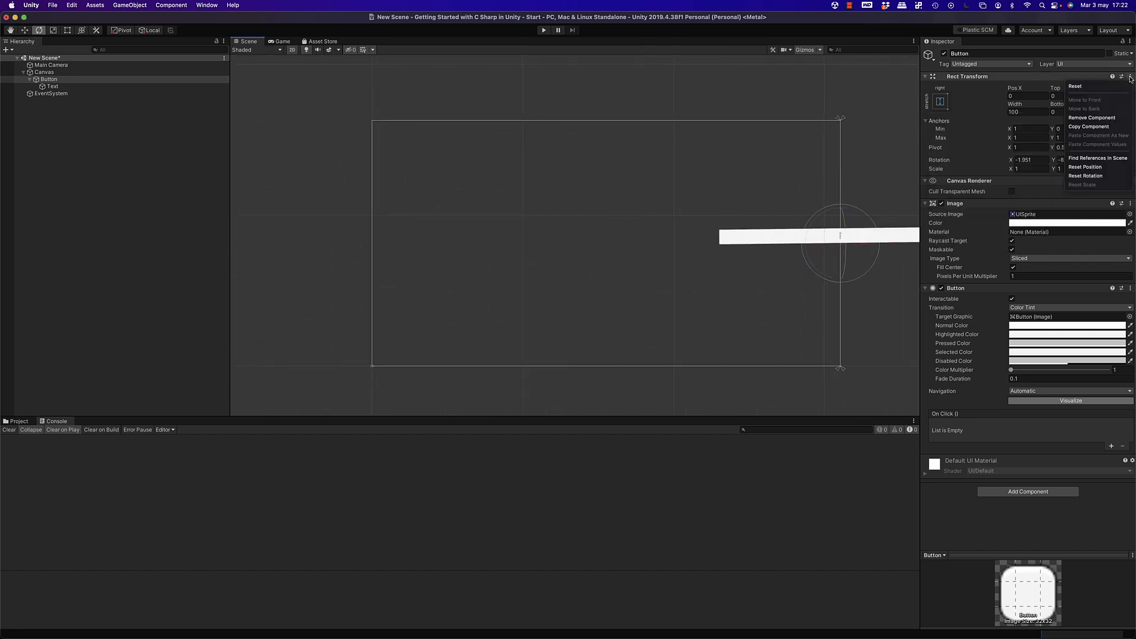
left_click(1088, 87)
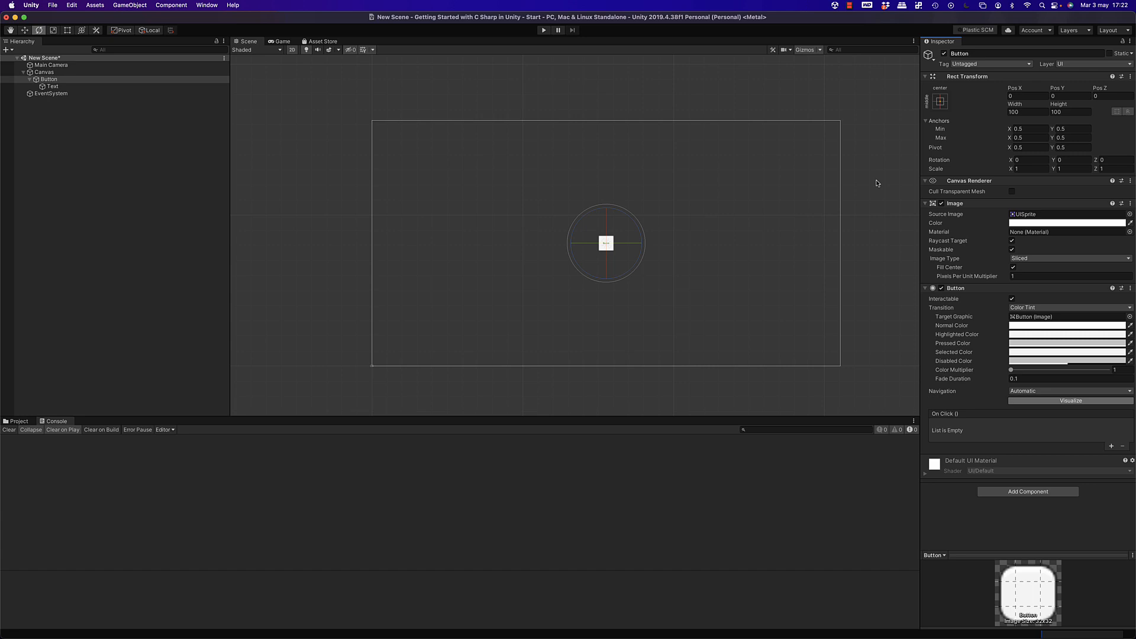
middle_click_drag(662, 168, 745, 187)
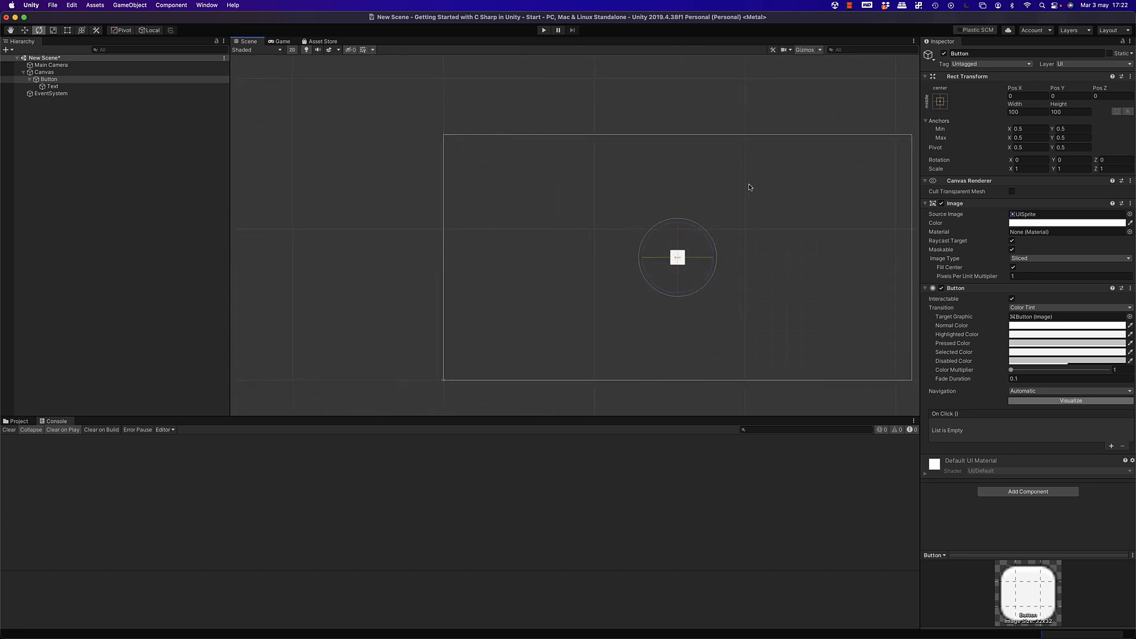
Place the button in the canvas's top-left corner using the anchor preset that also sets pivot and position.
left_click(940, 102)
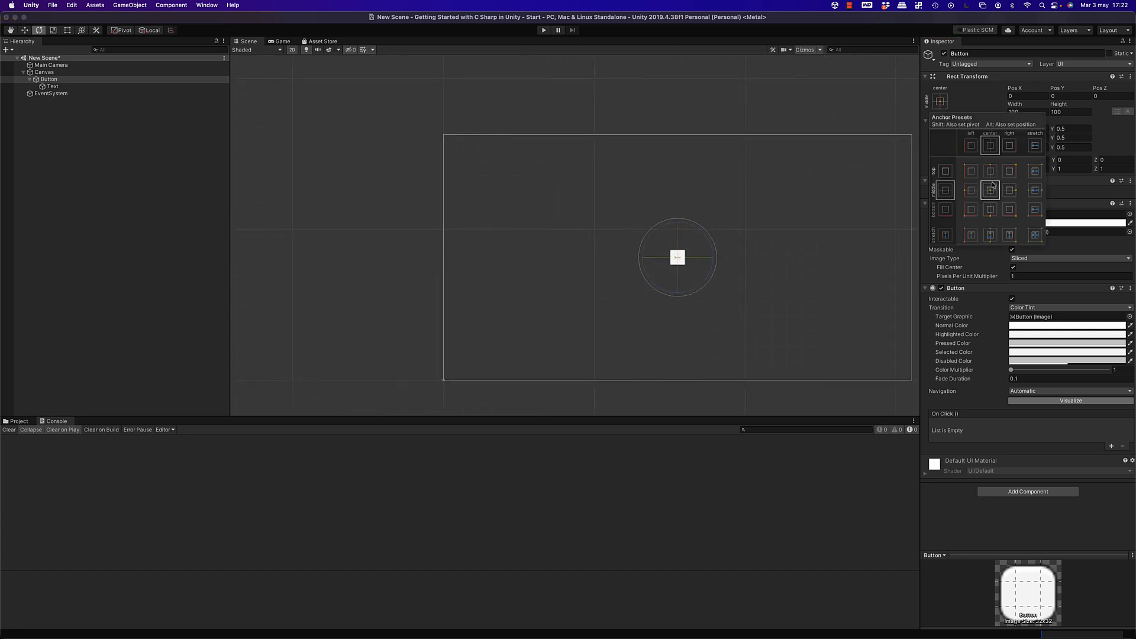
key("shift")
key("alt")
left_click(970, 171, "alt+shift")
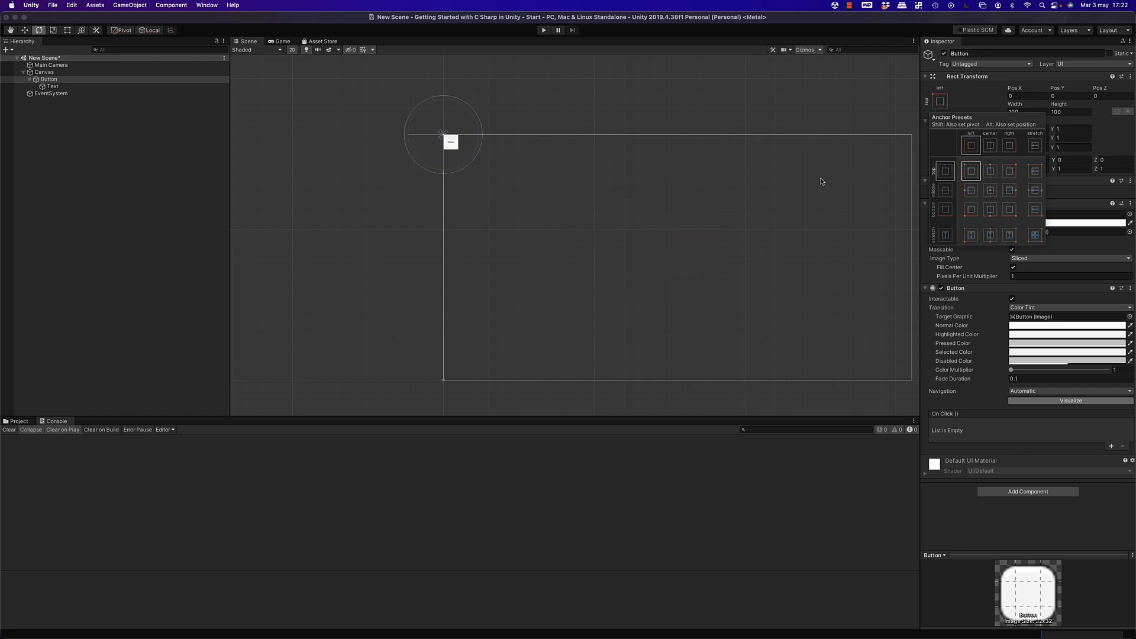
Widen the button to about 244.6 and increase its height from the top-left pivot.
scroll(370, 180, "up", 3)
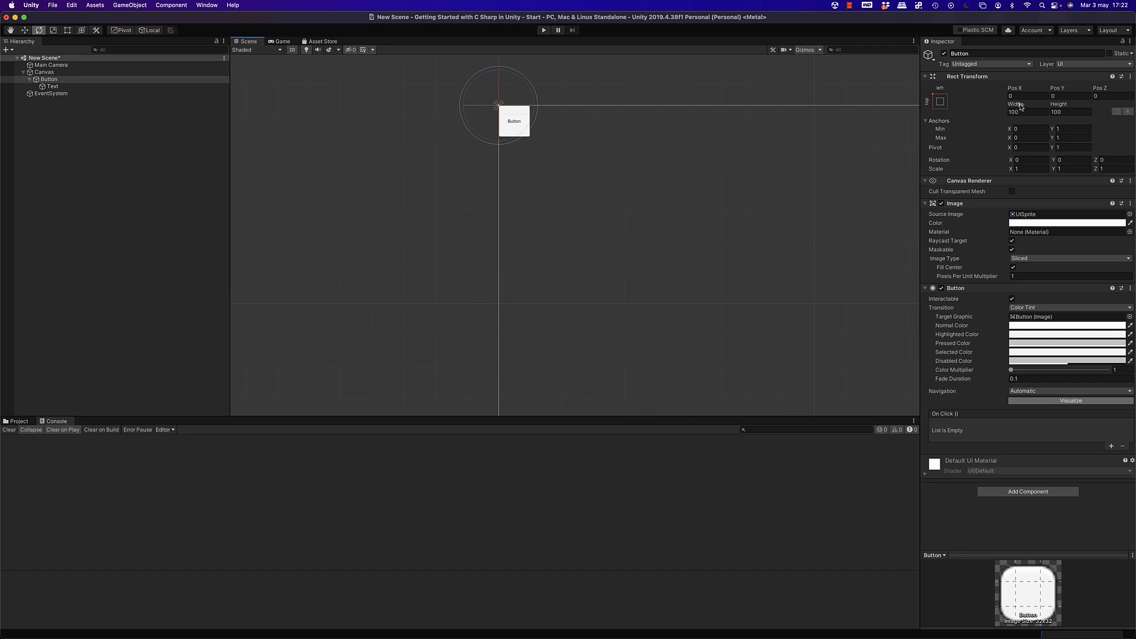
left_click_drag(1017, 106, 1131, 106)
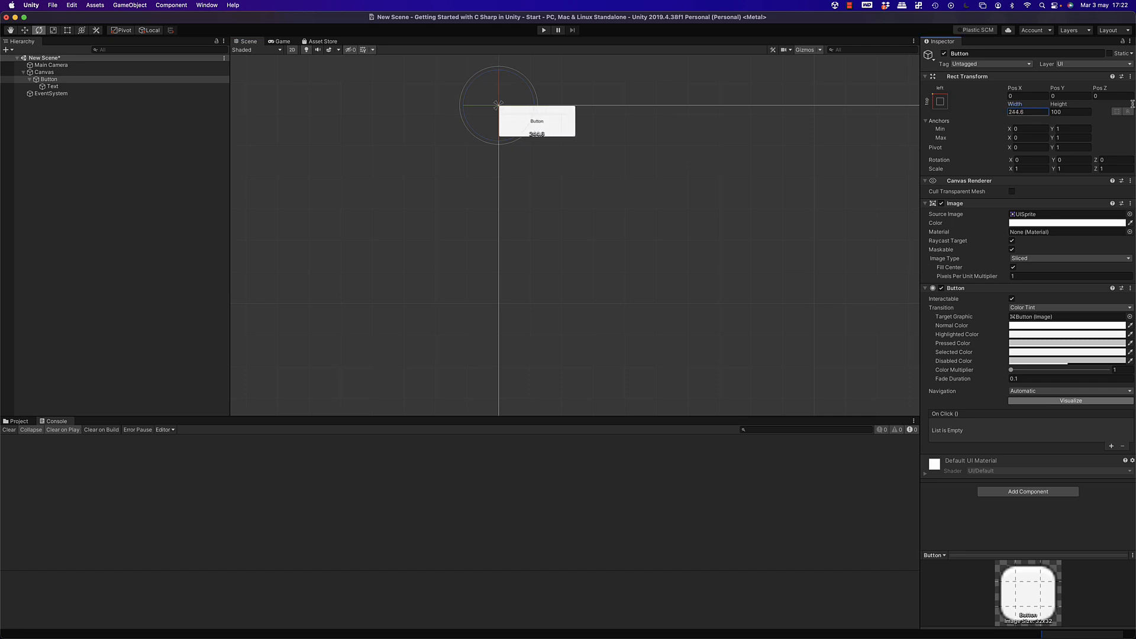
left_click_drag(1060, 108, 588, 160)
Add a UI Slider as a child of the Canvas and frame it in the scene view.
left_click(45, 72)
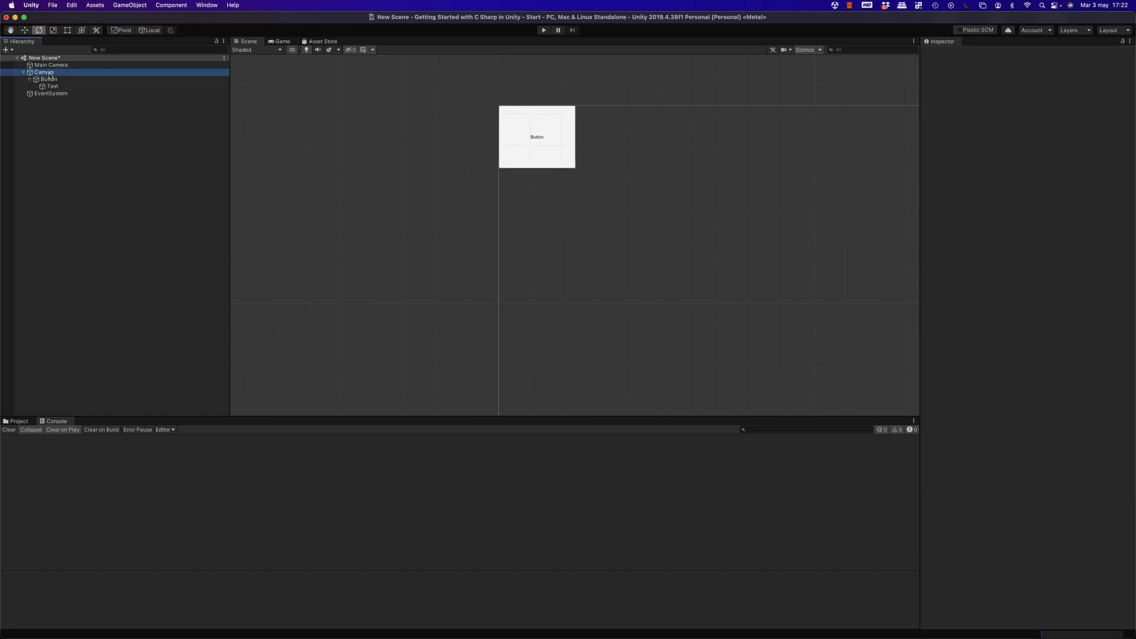
right_click(49, 72)
mouse_move(118, 182)
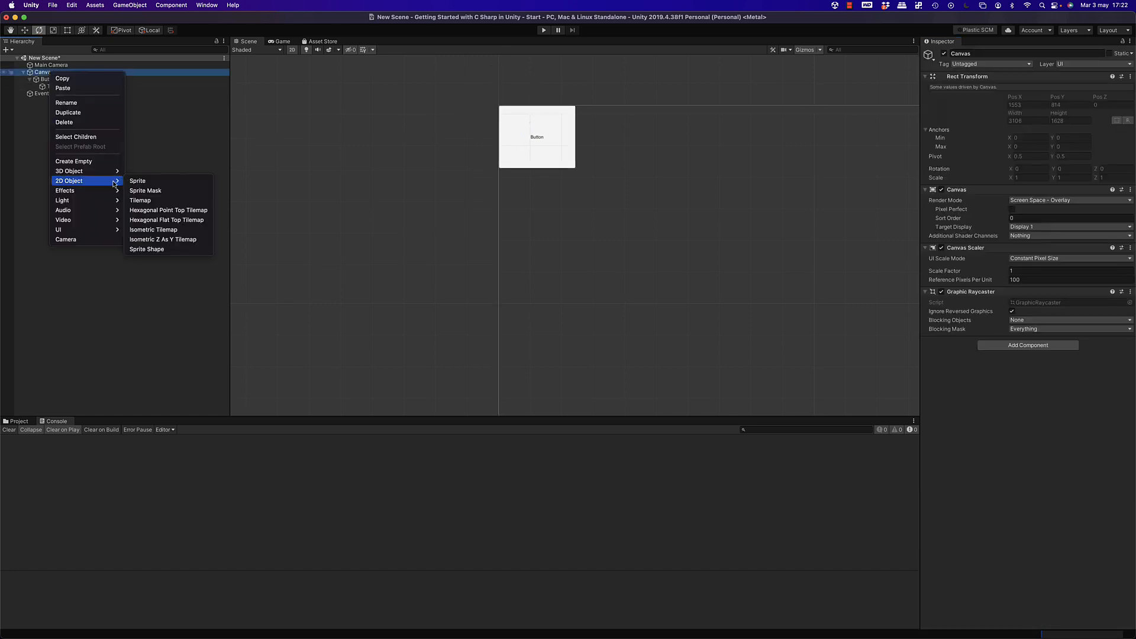
mouse_move(116, 229)
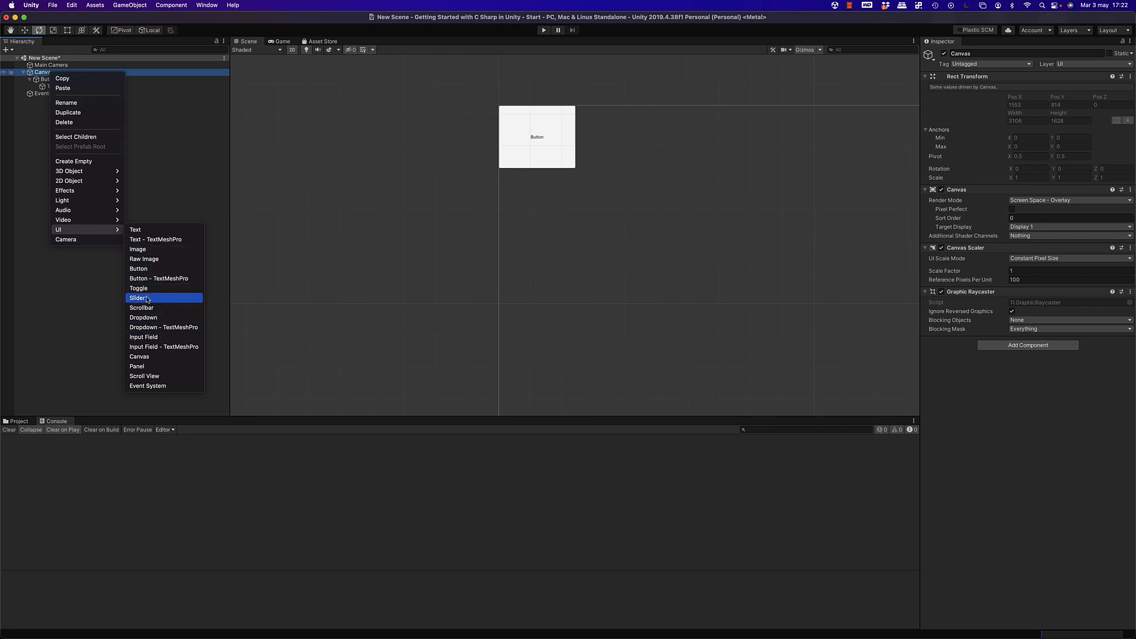
left_click(147, 298)
key("f")
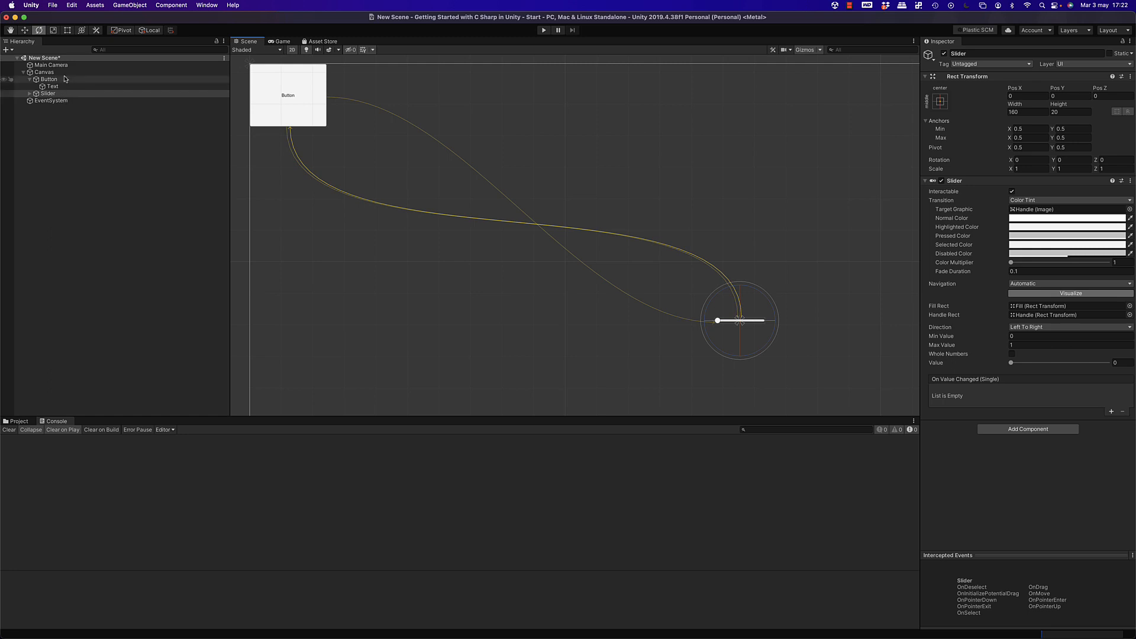
Anchor the slider to the canvas's top-left corner with the preset that also sets pivot and position.
left_click(942, 103)
key("shift+alt")
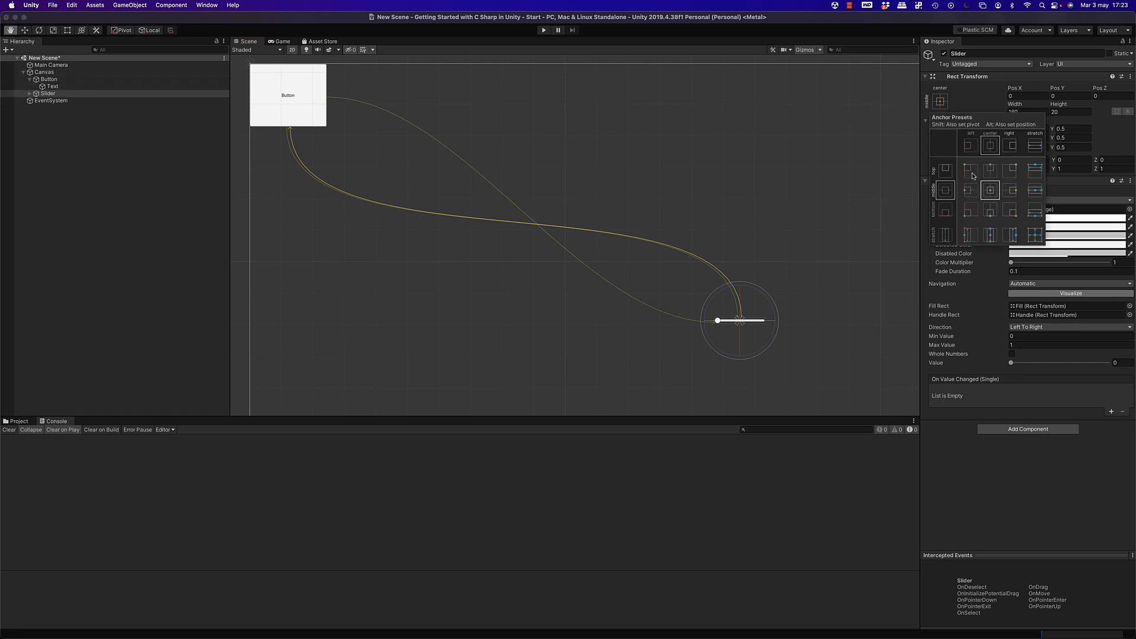
left_click(971, 171, "alt+shift")
left_click_drag(474, 134, 635, 204)
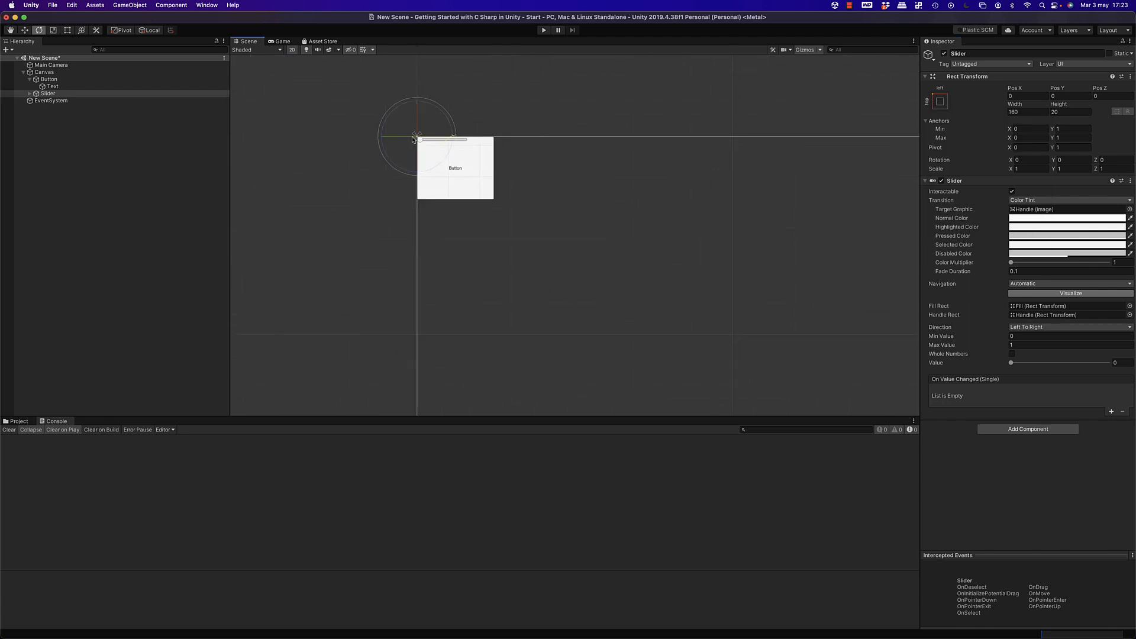
Move the slider beside the button to about Pos X 297, Pos Y -28 and enlarge it to about 357.1 by 57.7.
key("w")
left_click_drag(422, 135, 511, 143)
left_click_drag(1015, 104, 1134, 111)
left_click_drag(1058, 105, 1106, 117)
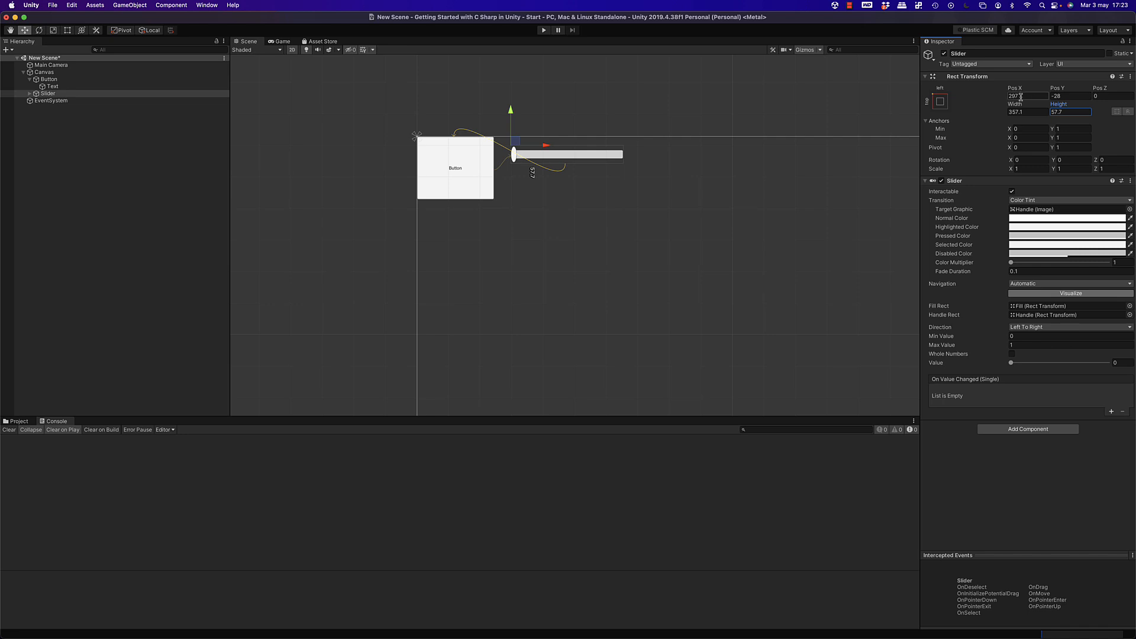
Examine the position values of the slider and the button, plus the anchor preset used by the button.
left_click(1021, 97)
left_click(430, 151)
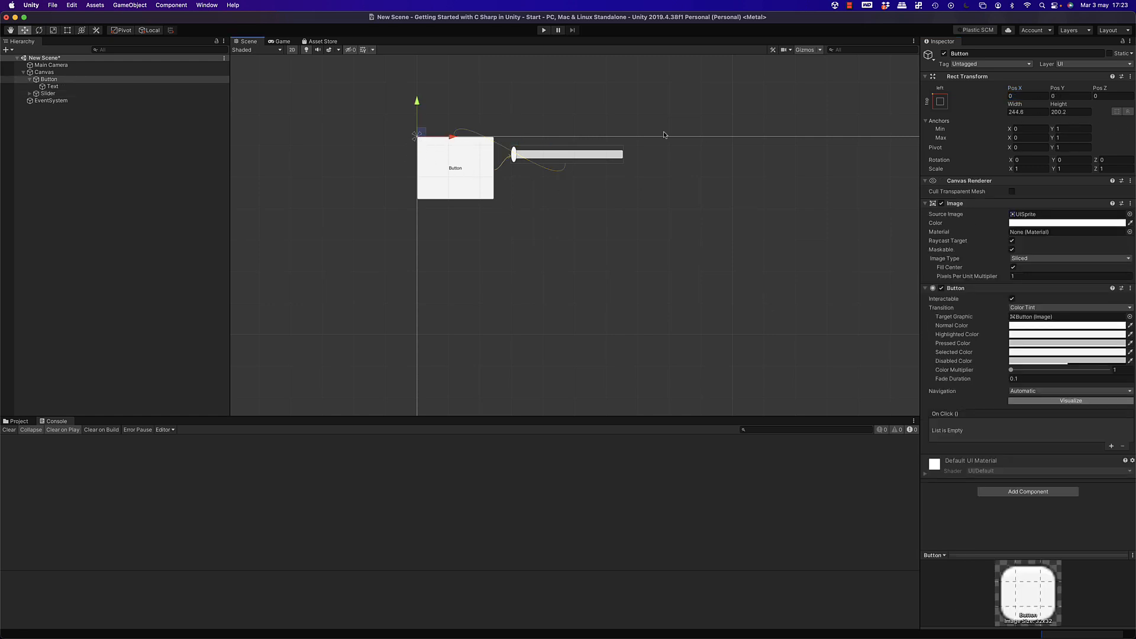
left_click(1021, 104)
left_click(1026, 96)
left_click(1068, 97)
left_click(940, 102)
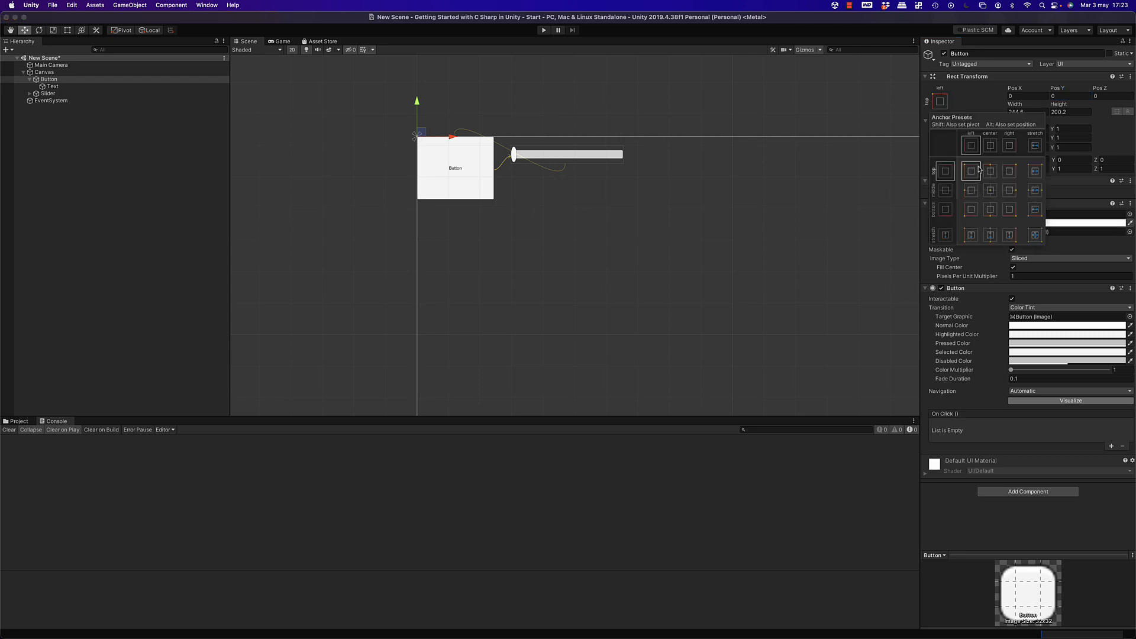
left_click(698, 272)
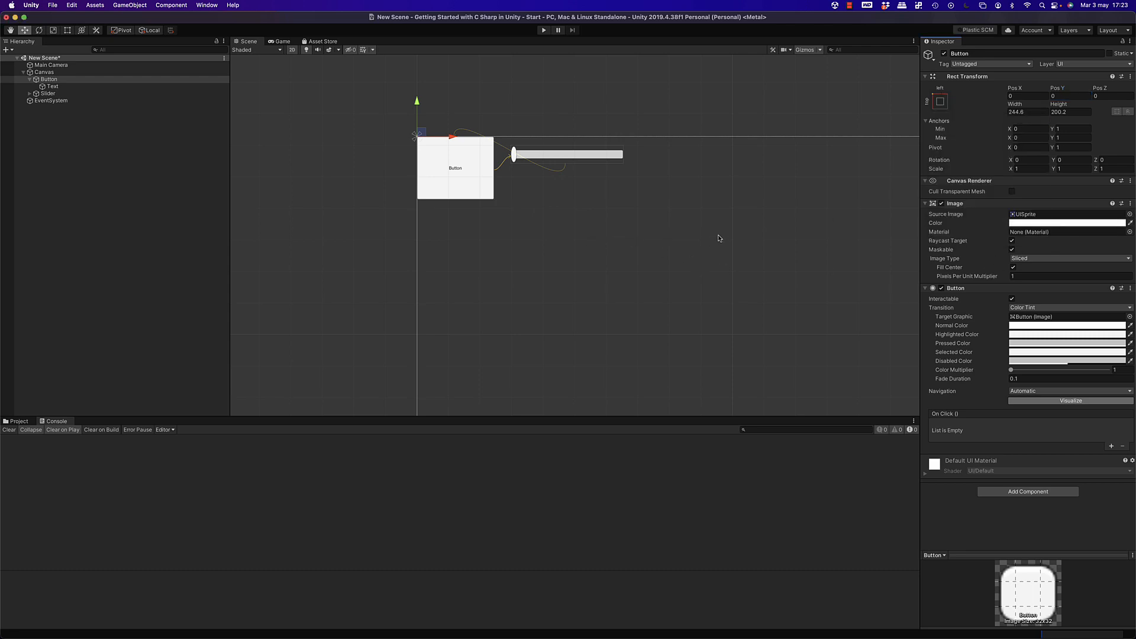
Delete the Button, its Text child and the Slider from the Canvas.
middle_click_drag(733, 246, 613, 210)
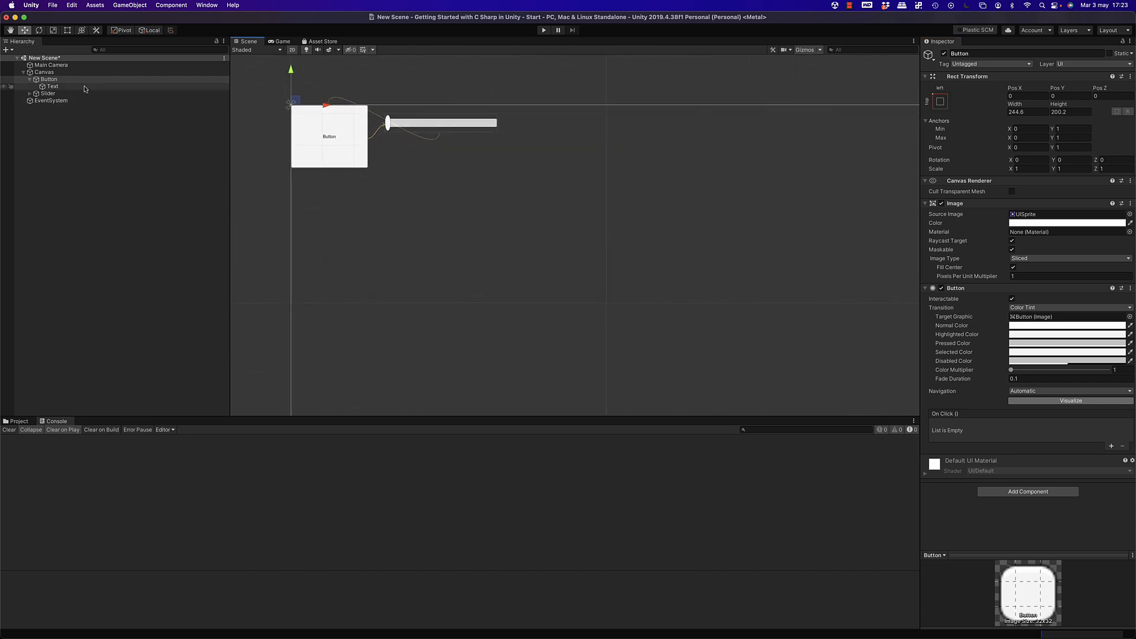
left_click(67, 94, "shift")
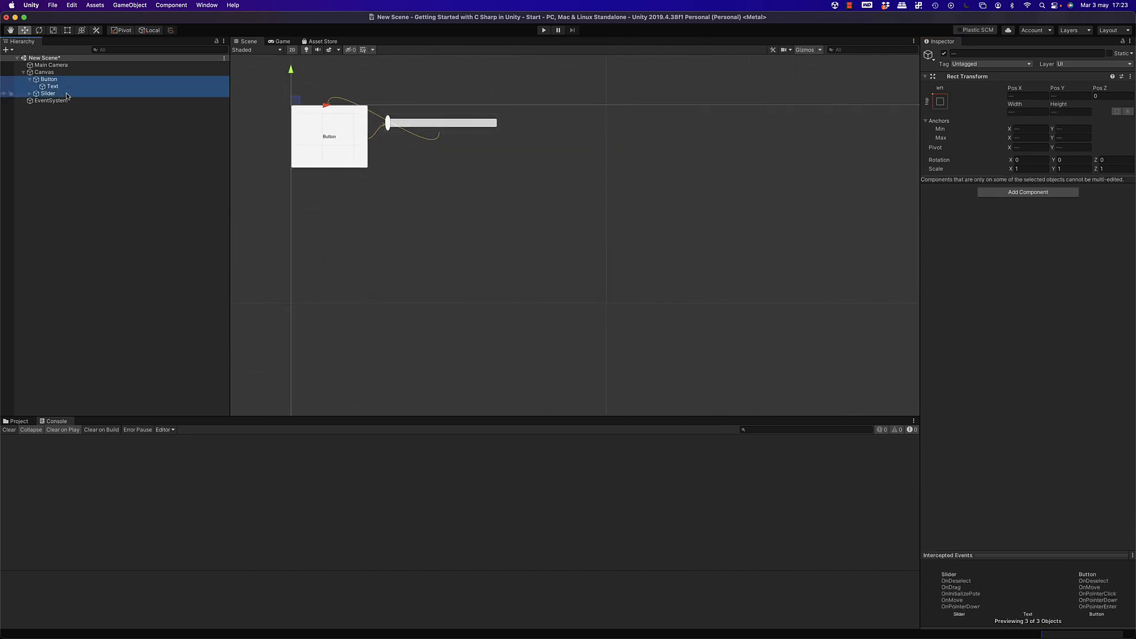
key("Delete")
Add a UI Panel as a child of the Canvas.
left_click(55, 73)
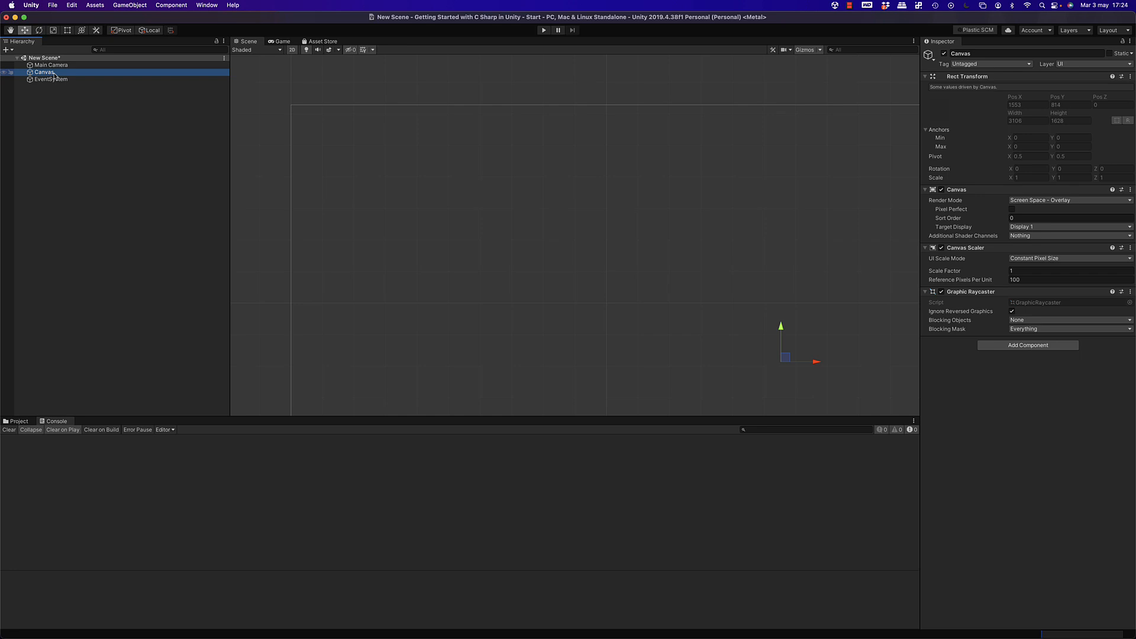
right_click(54, 73)
mouse_move(83, 231)
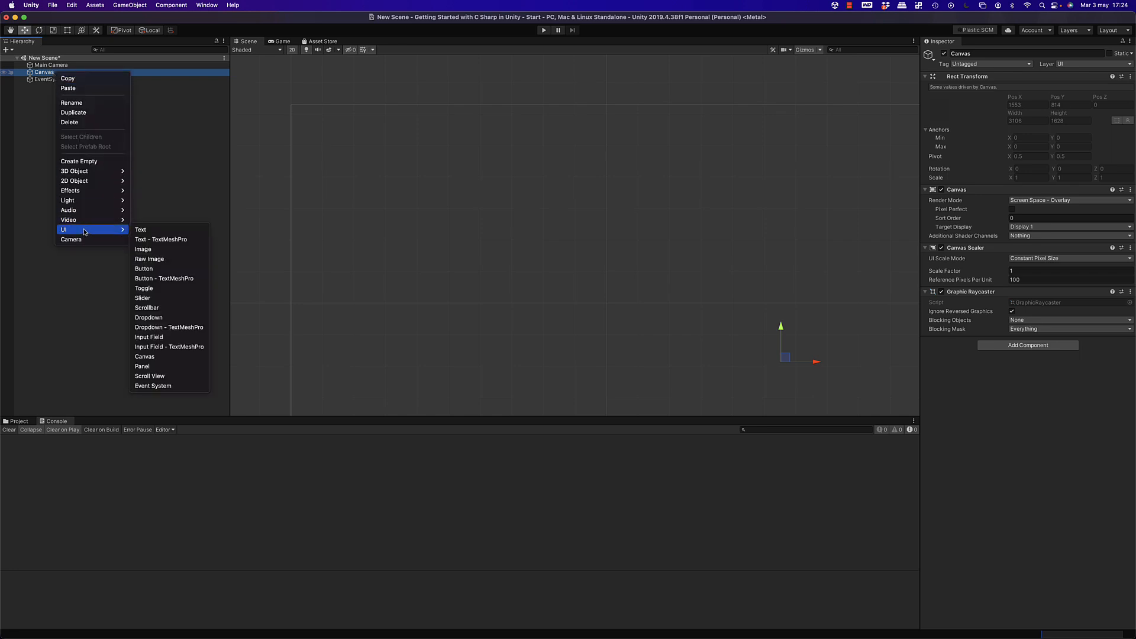
left_click(169, 367)
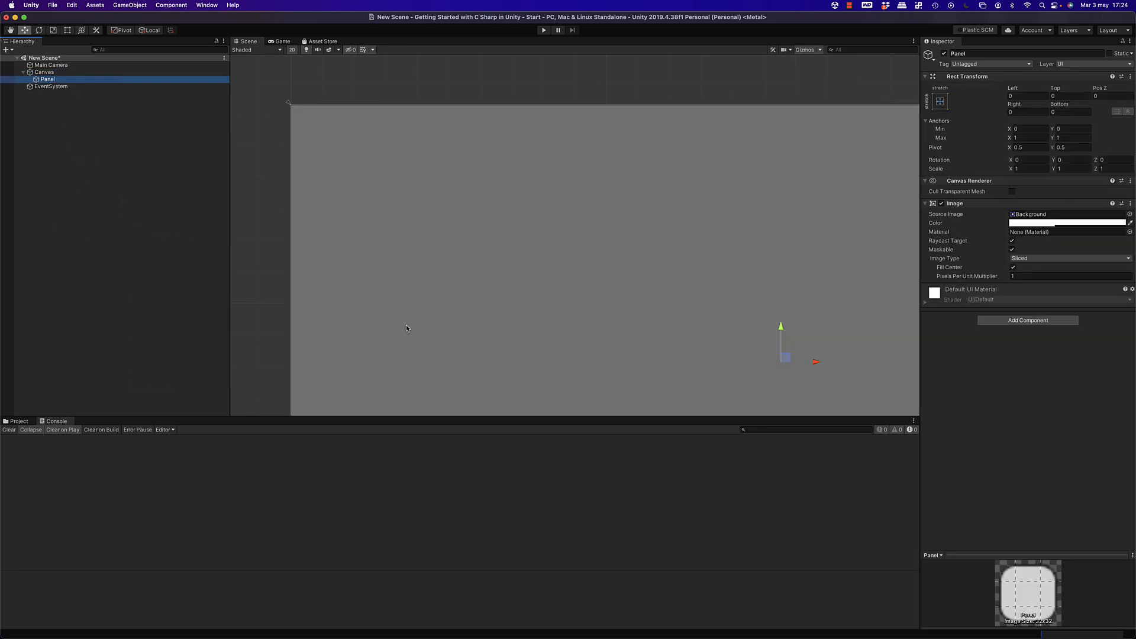
scroll(475, 309, "down", 5)
middle_click_drag(530, 300, 397, 207)
scroll(544, 229, "down", 3)
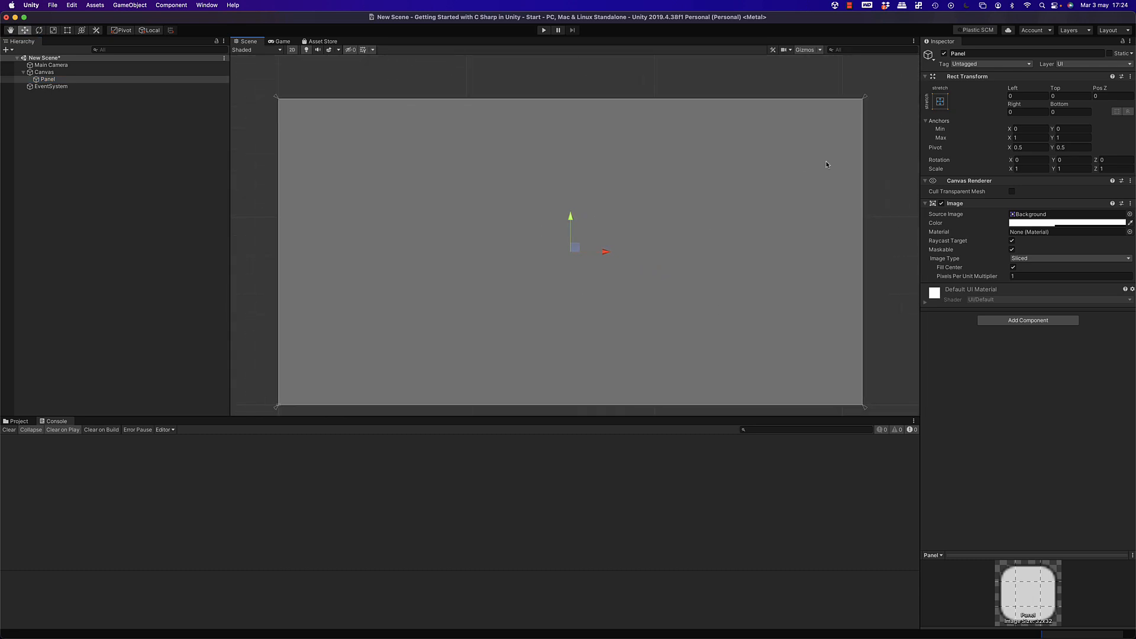
Anchor the panel to the middle center of the canvas and set its width to 1000 and height to 500.
left_click(939, 102)
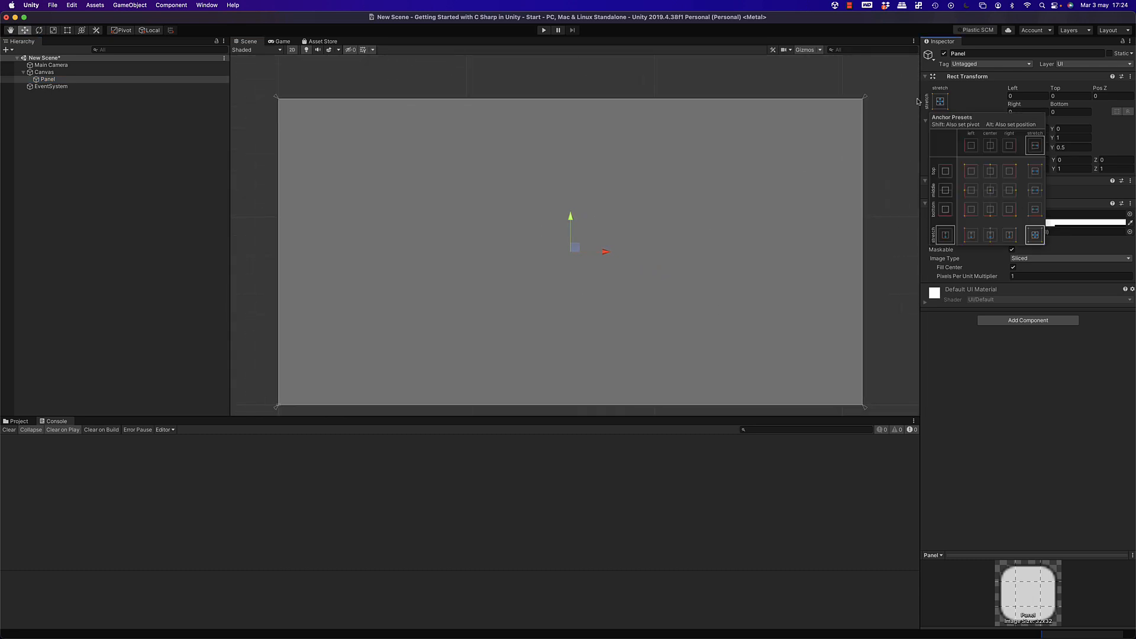
left_click(990, 191, "alt")
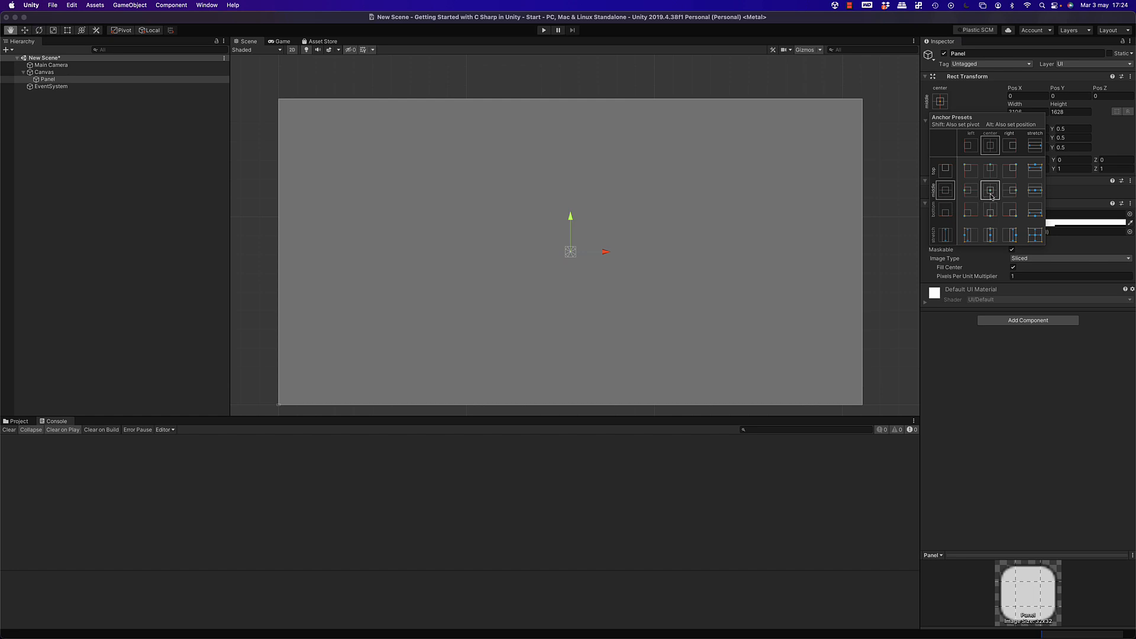
left_click(1021, 106)
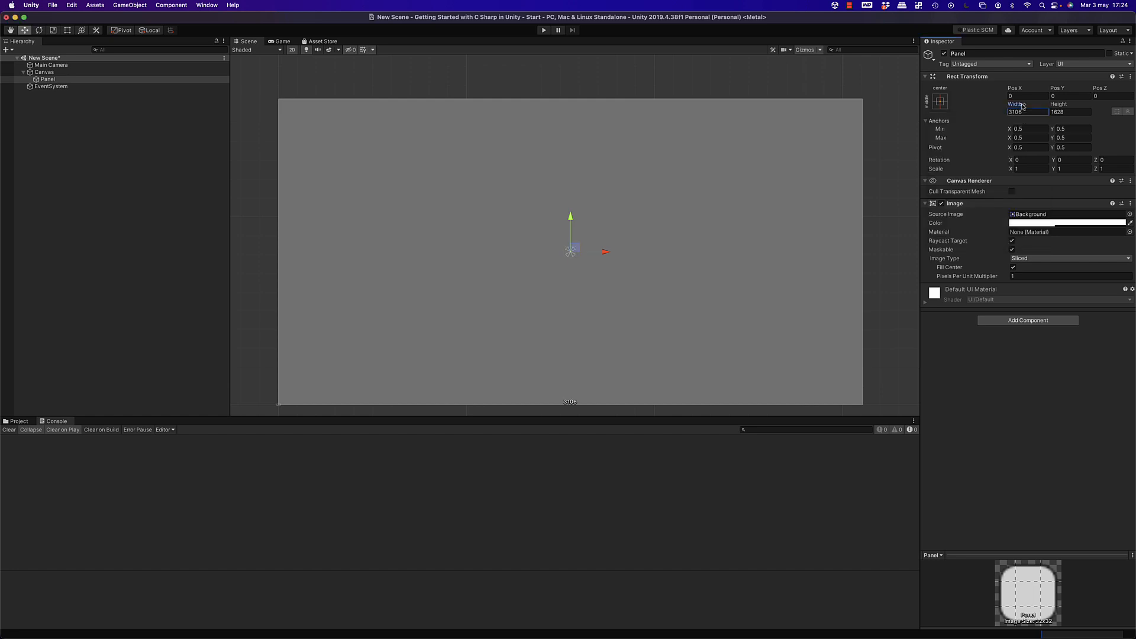
left_click(1024, 111)
type("1000")
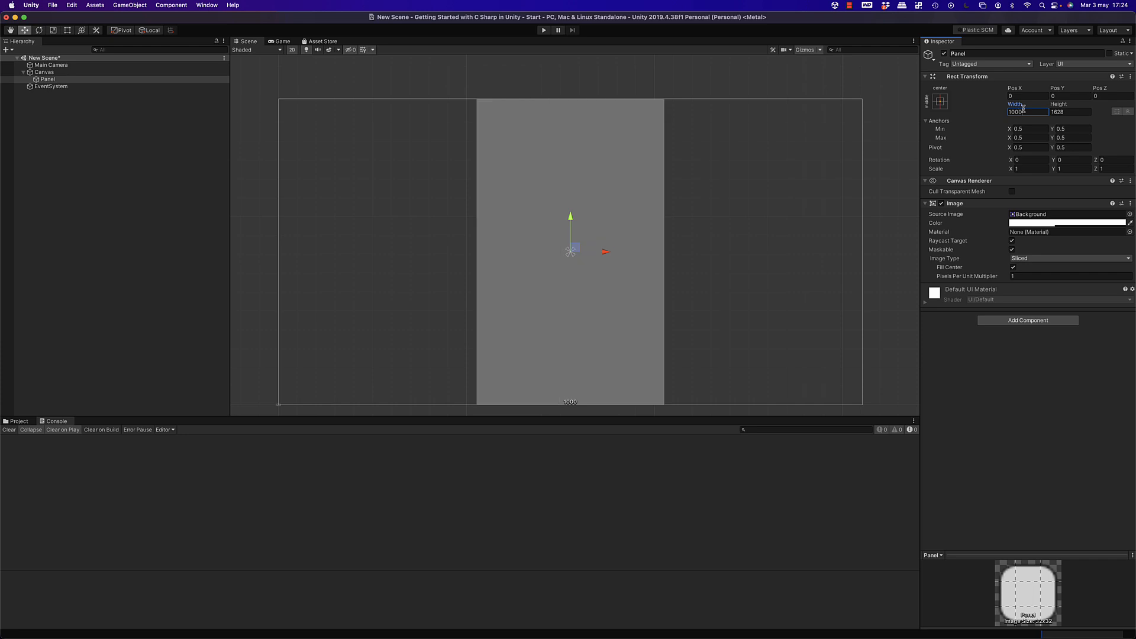
key("Tab")
type("500")
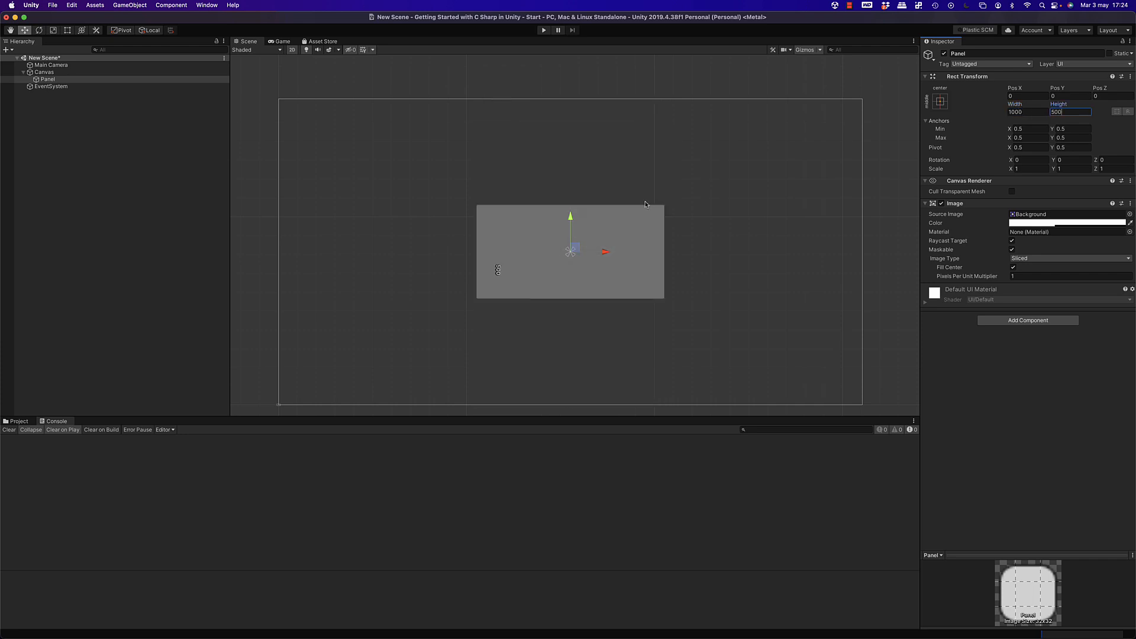
Add a UI Input Field as a child of the Panel.
left_click(49, 79)
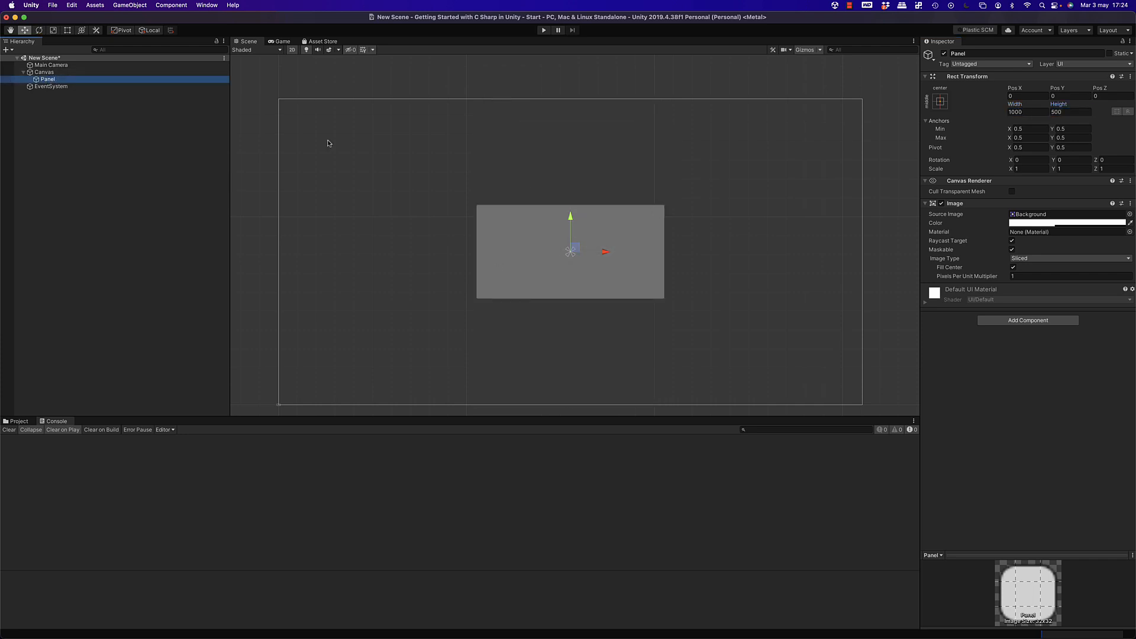
scroll(666, 266, "up", 1)
scroll(667, 266, "up", 1)
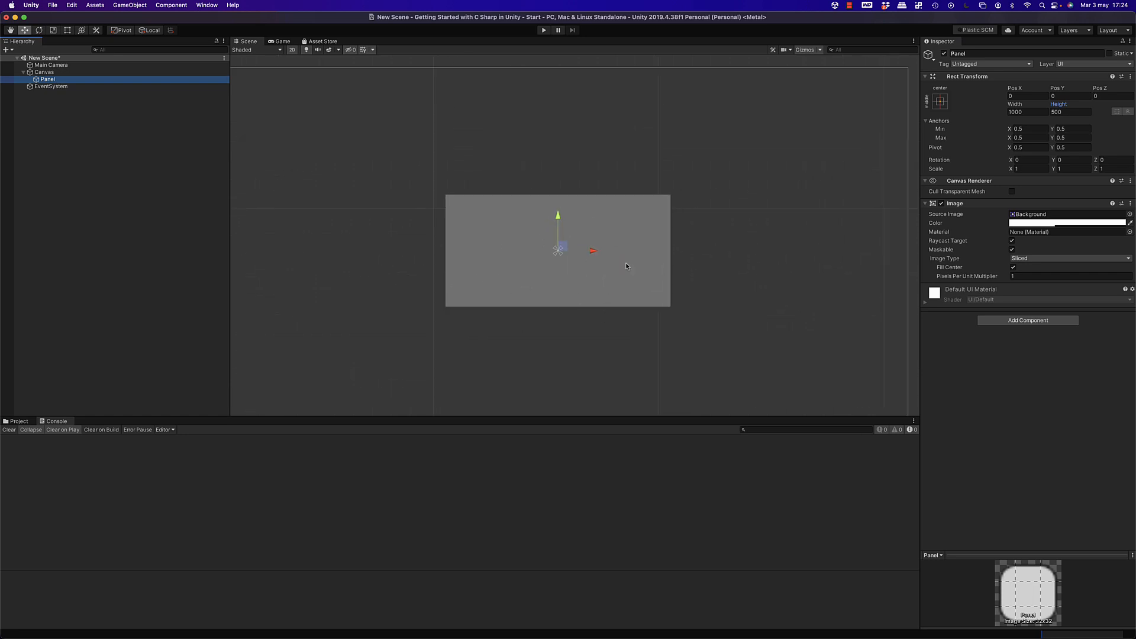
right_click(53, 82)
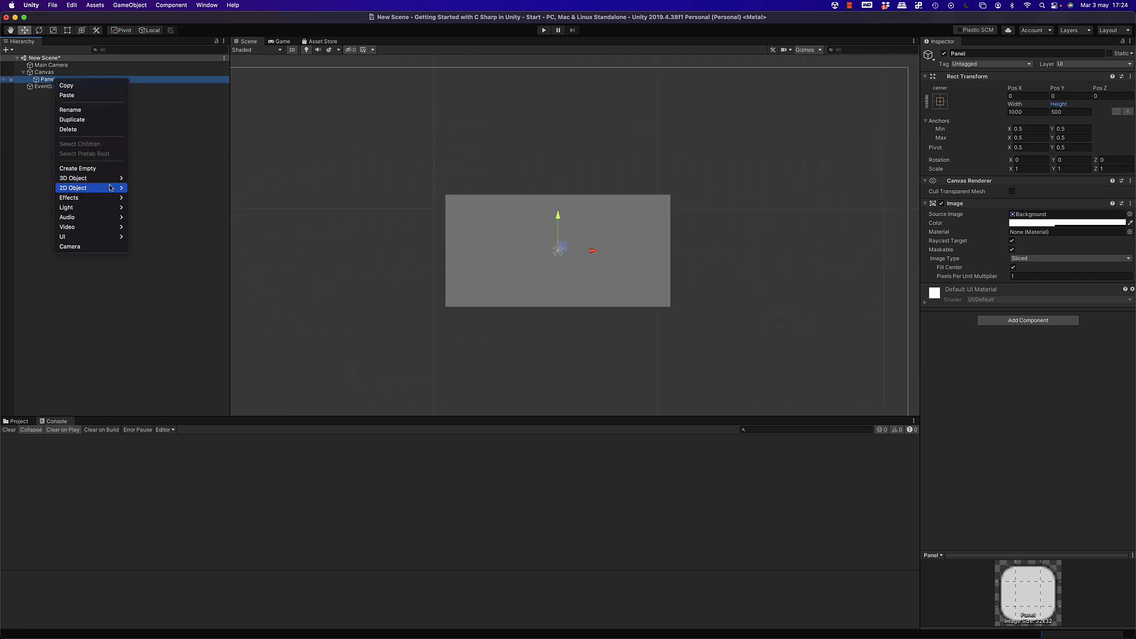
mouse_move(112, 240)
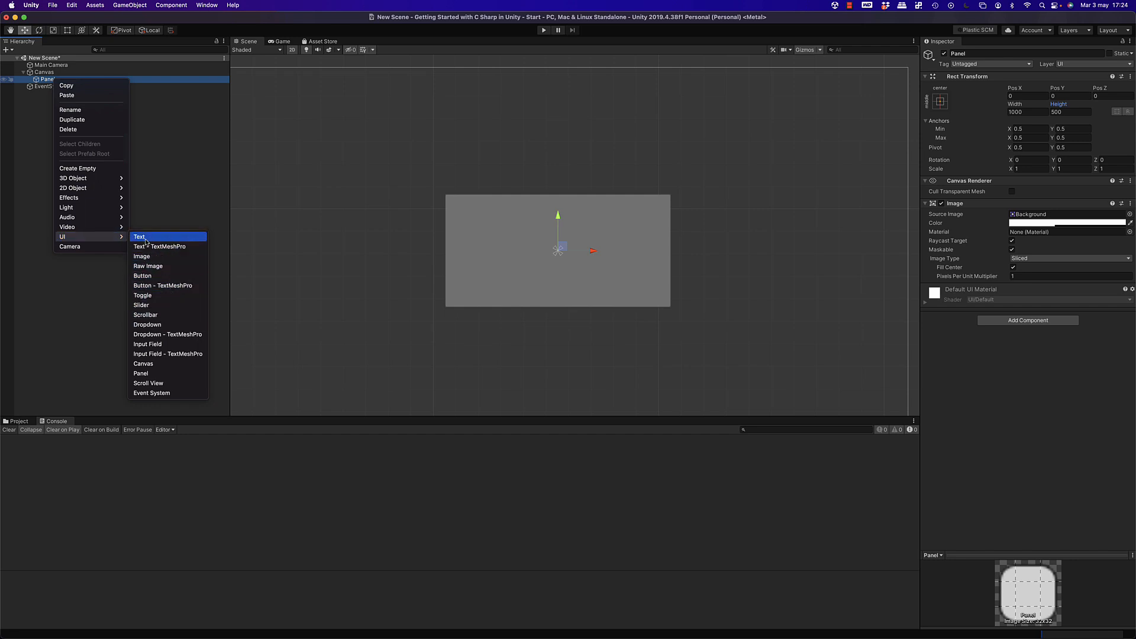
left_click(155, 344)
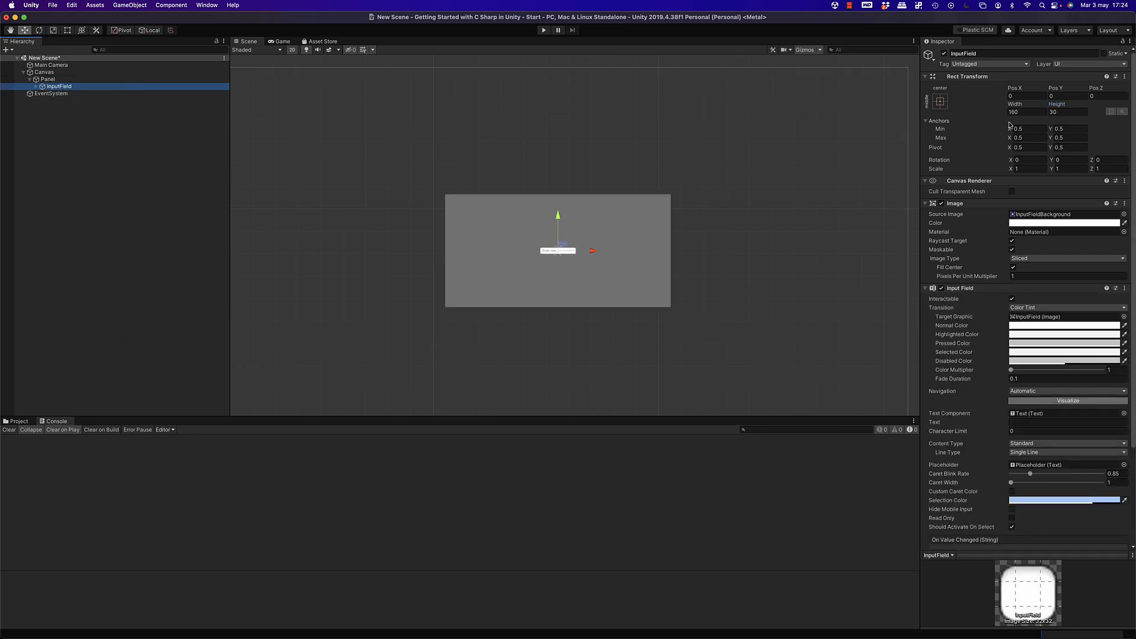
Stretch the input field along the panel's top edge with the top-stretch anchor preset, also setting pivot and position.
left_click(939, 101)
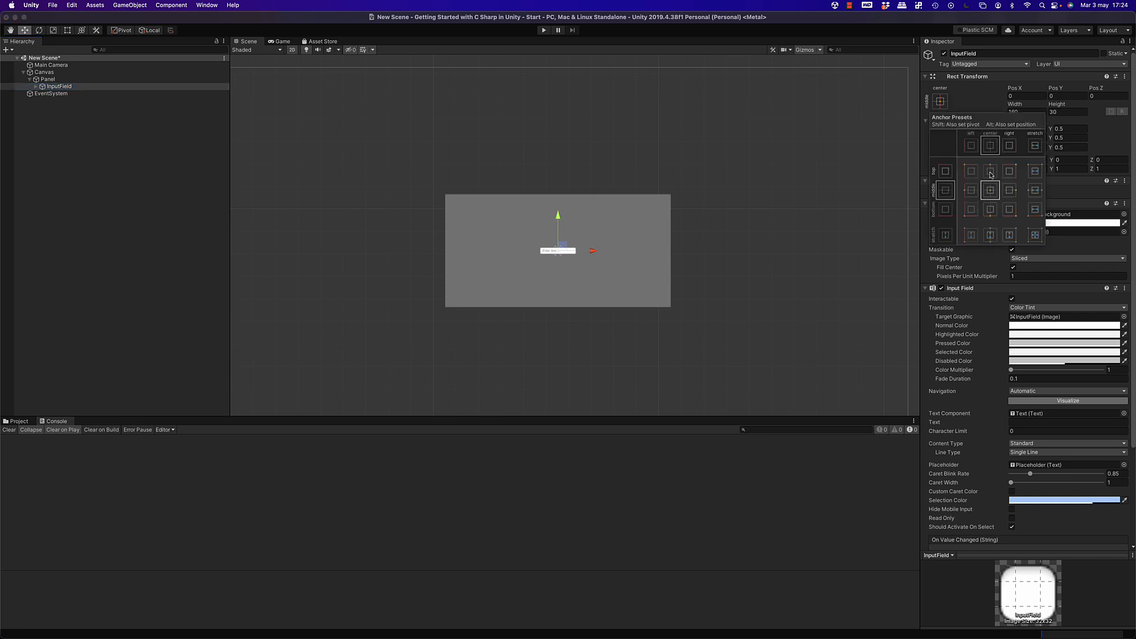
key("shift+alt")
left_click(1039, 170, "alt+shift")
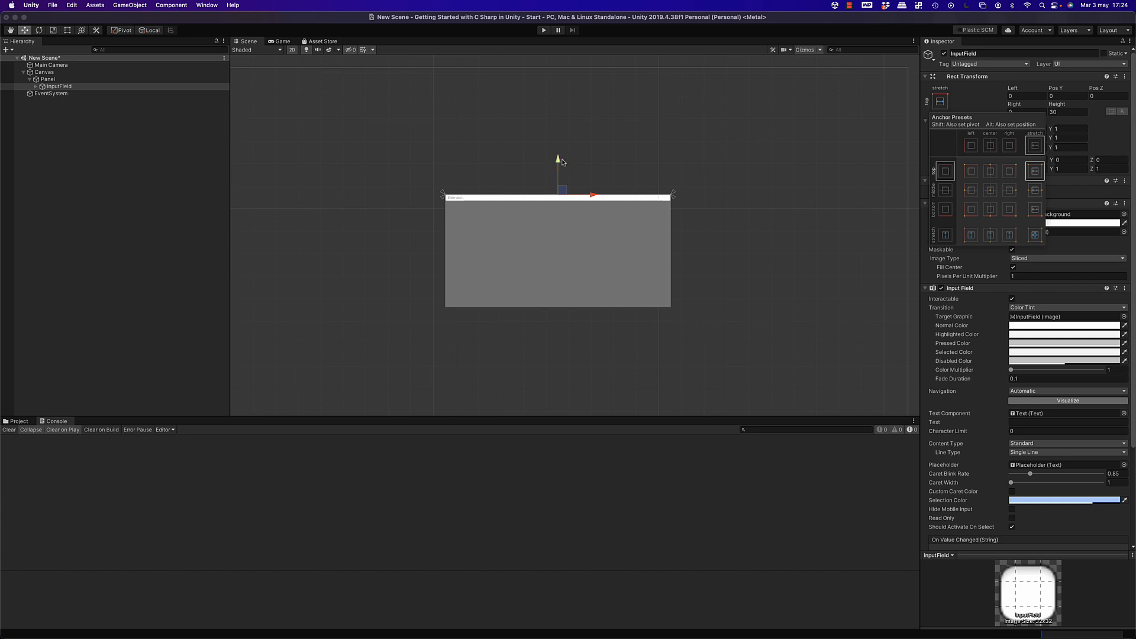
Lower the input field within the panel to Pos Y -103.
left_click(558, 168)
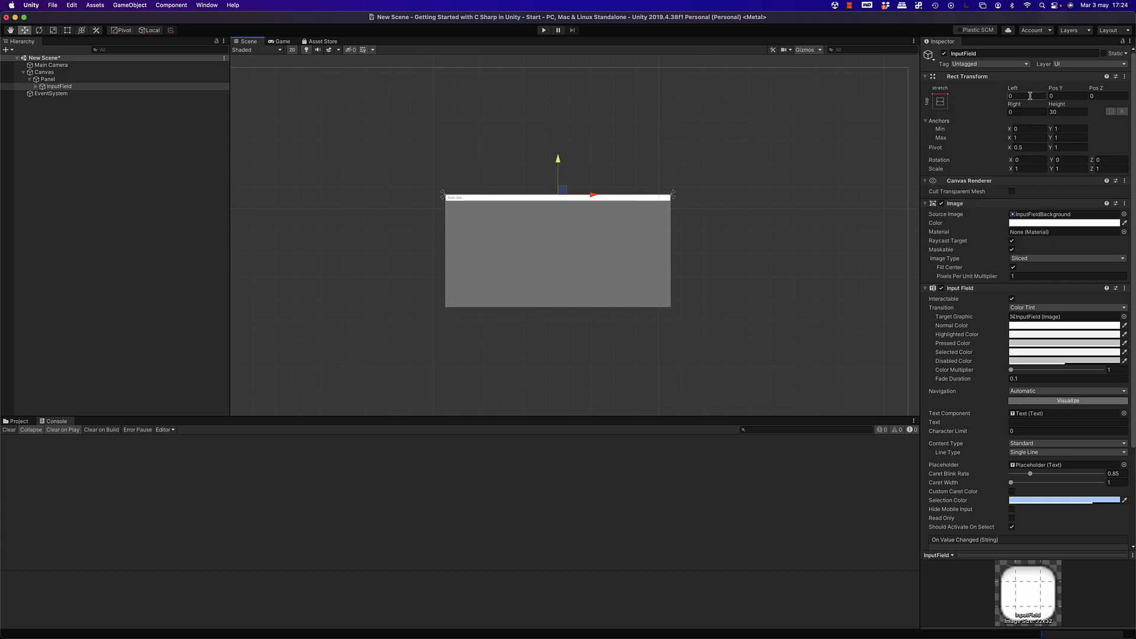
left_click_drag(1054, 91, 1029, 90)
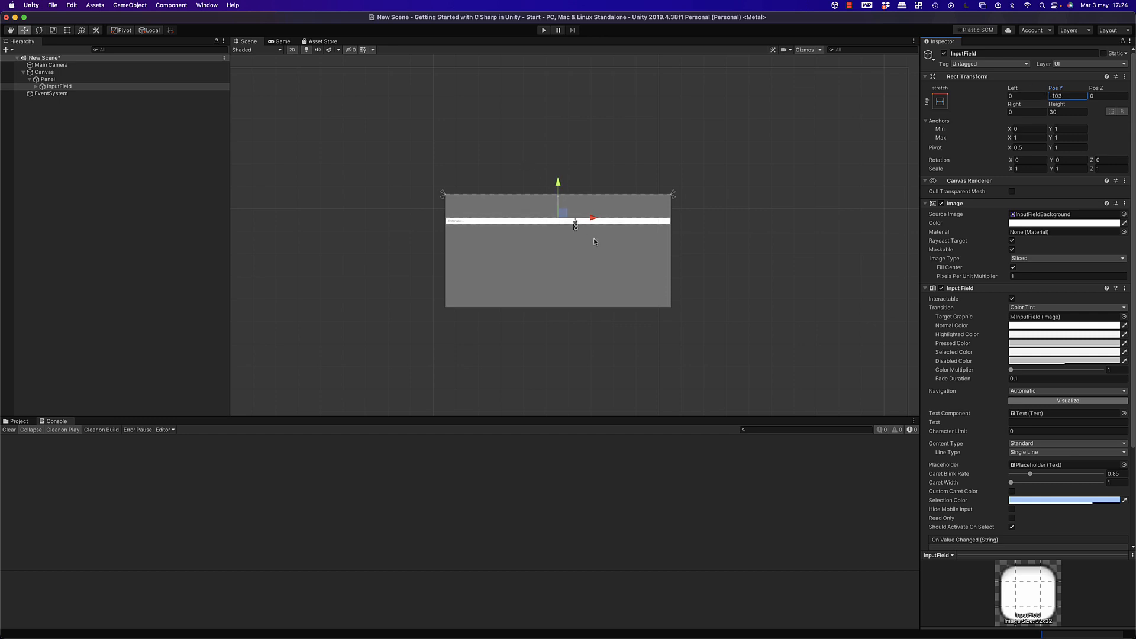
left_click_drag(561, 202, 561, 217)
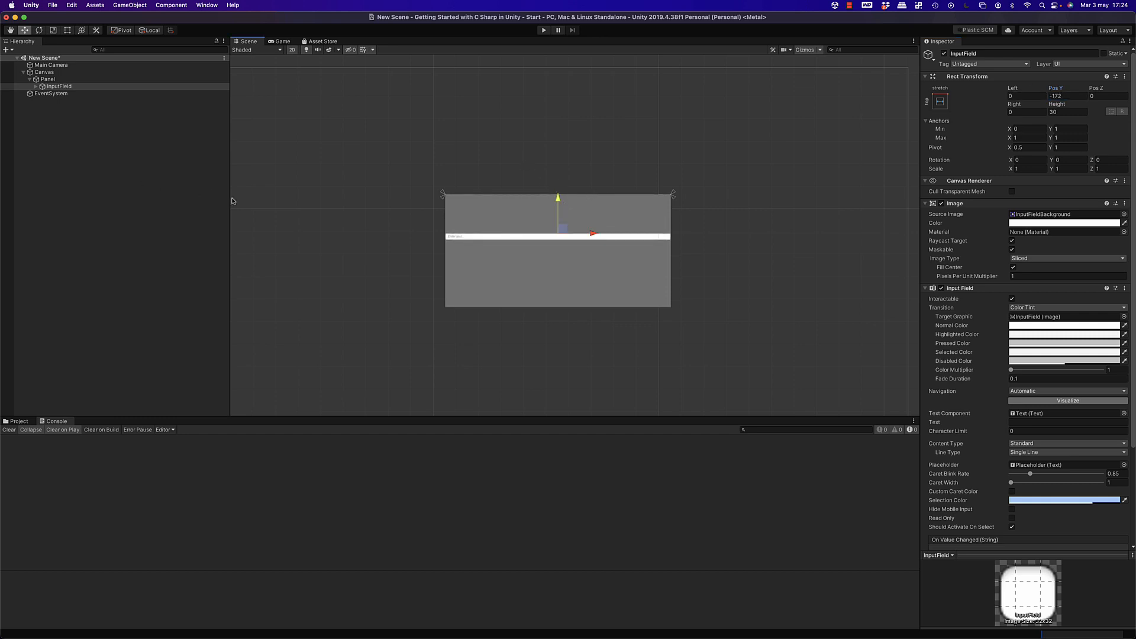
key("super+z")
Duplicate the input field and stretch the copy across the panel's middle with the middle-stretch preset, including pivot and position.
left_click(66, 87)
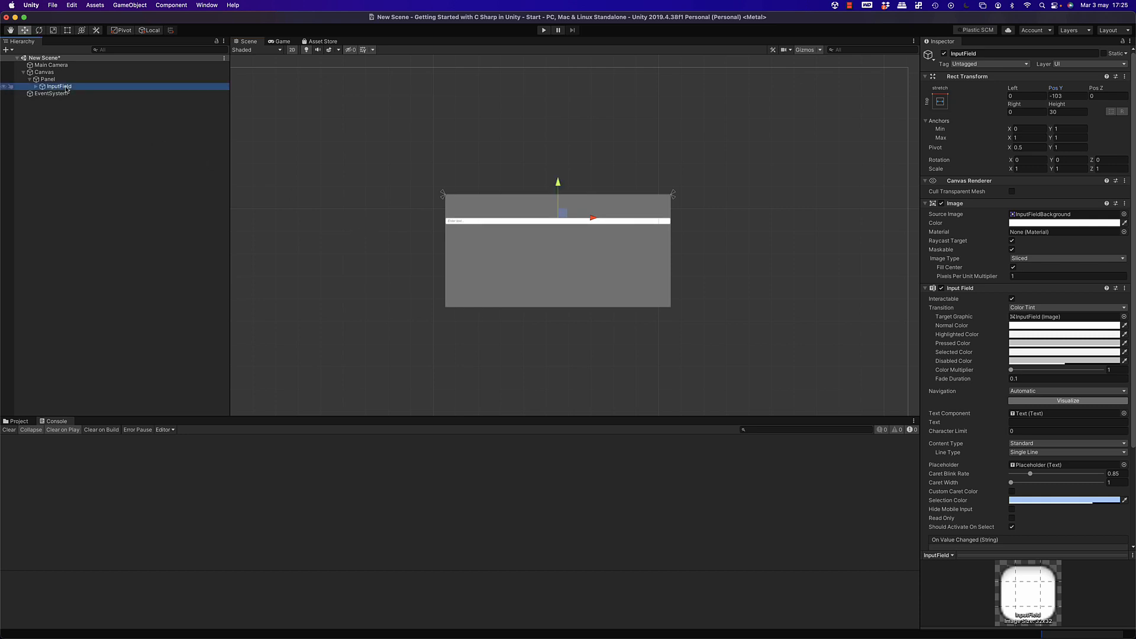
key("super+d")
left_click(940, 102)
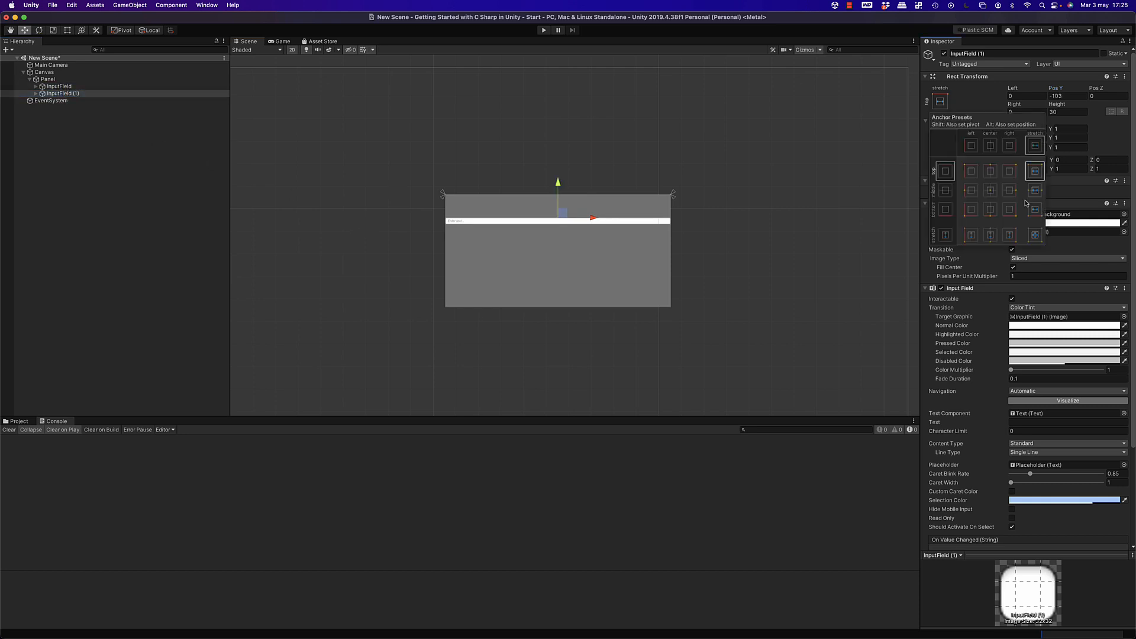
left_click(1035, 190, "alt+shift")
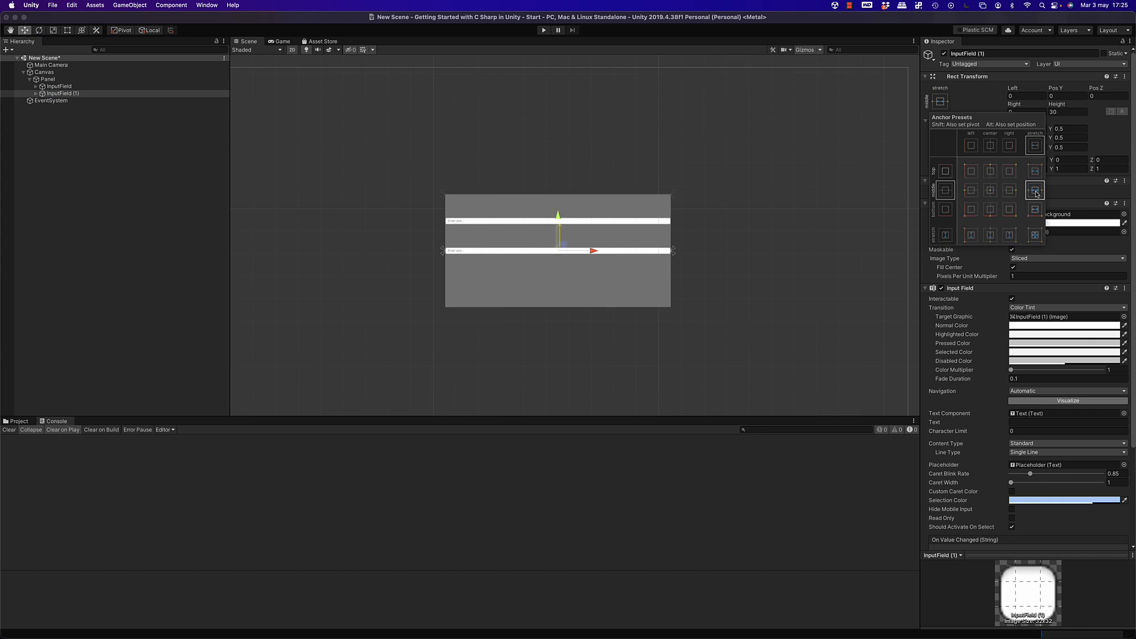
Add a UI Button to the Panel and stretch it along the bottom edge with the bottom-stretch preset, including pivot and position.
right_click(63, 93)
mouse_move(114, 243)
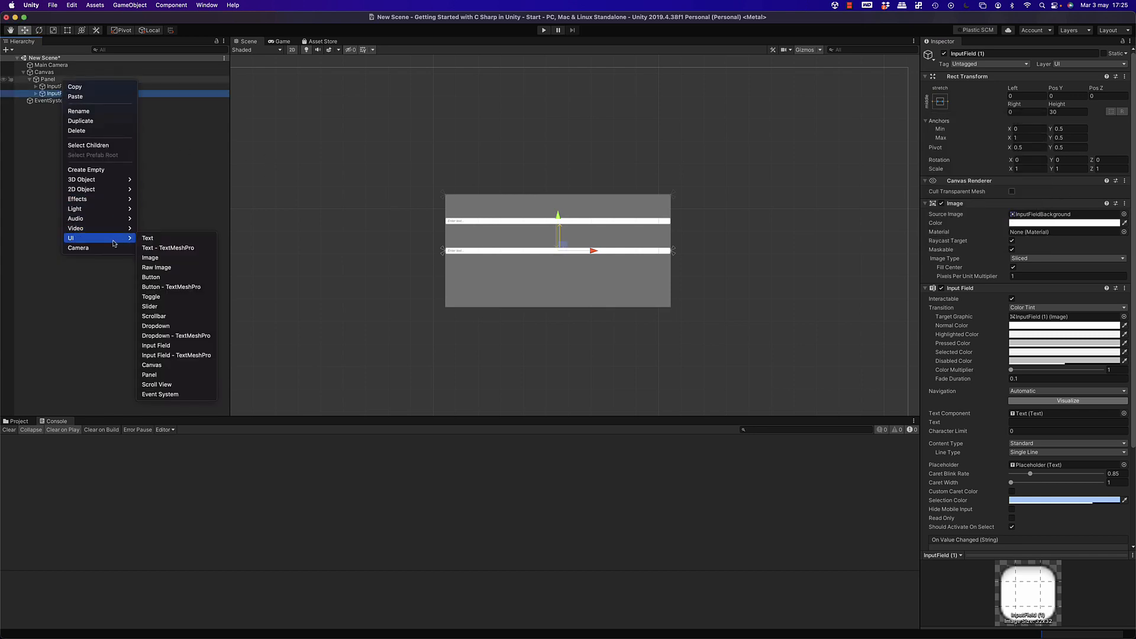
left_click(155, 277)
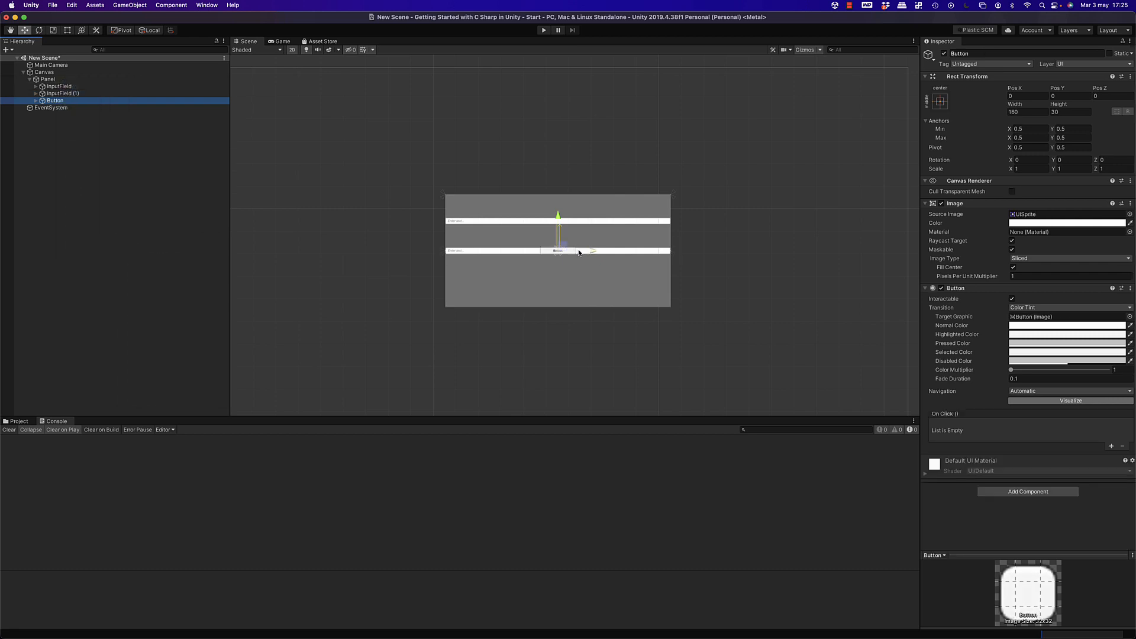
left_click(940, 102)
key("shift+alt")
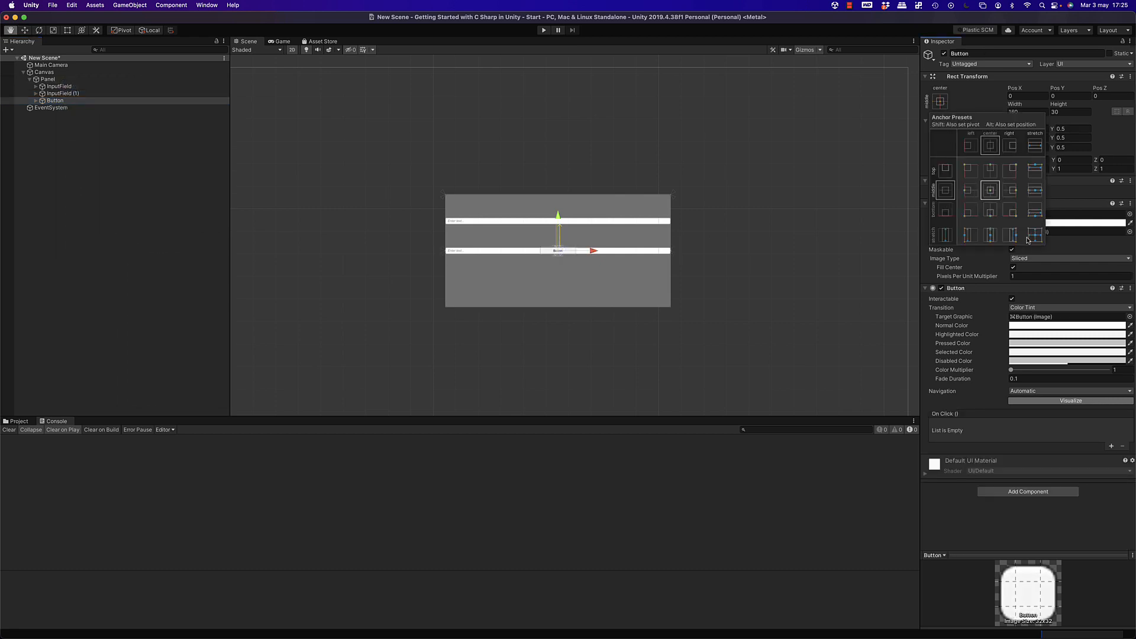
left_click(1037, 218, "alt+shift")
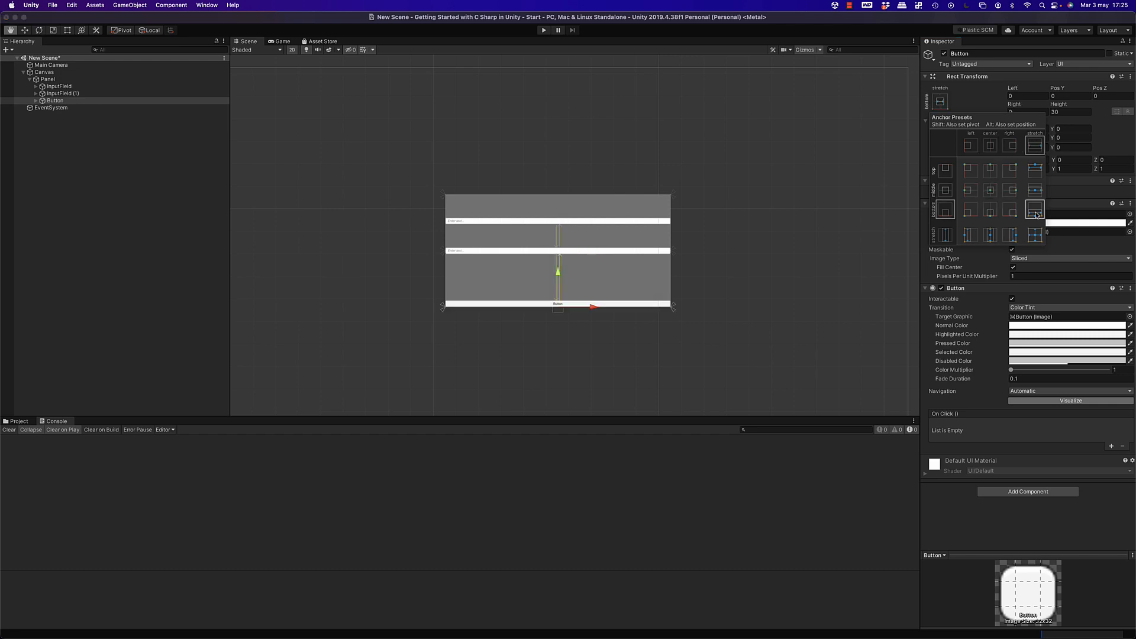
Raise the button above the panel's bottom edge to about Pos Y 61.
left_click(557, 274)
left_click_drag(556, 273, 559, 257)
scroll(558, 258, "up", 5)
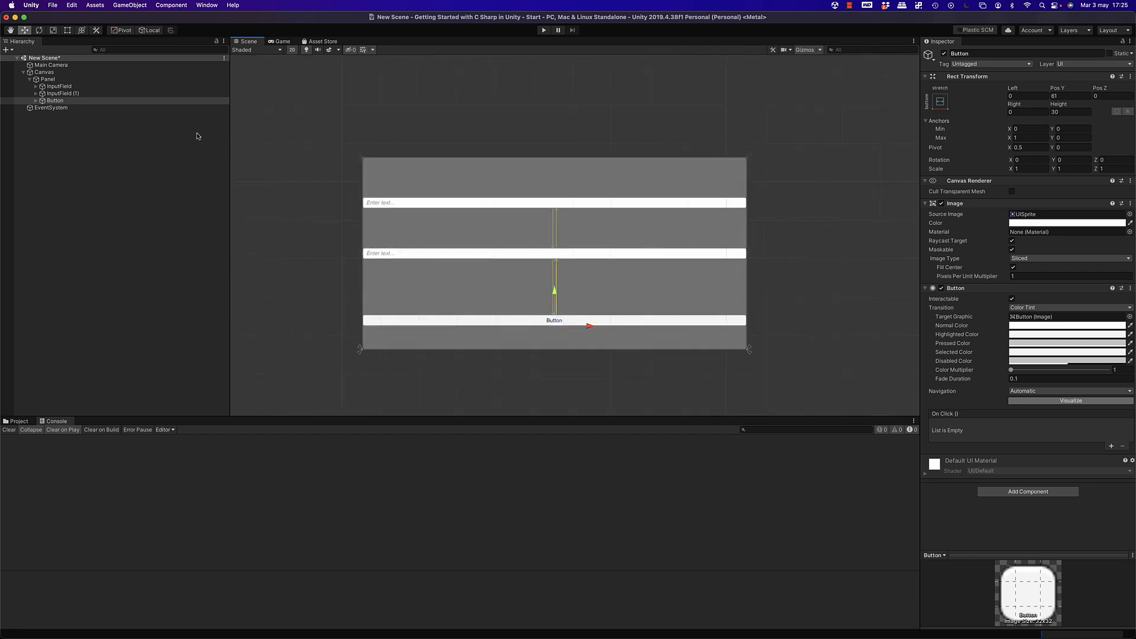
Move the Panel with its children off-center in the canvas to about Pos X -54, Pos Y -13.
left_click(48, 79)
mouse_move(557, 251)
left_mouse_down()
mouse_move(544, 250)
mouse_move(541, 232)
mouse_move(536, 256)
left_mouse_up()
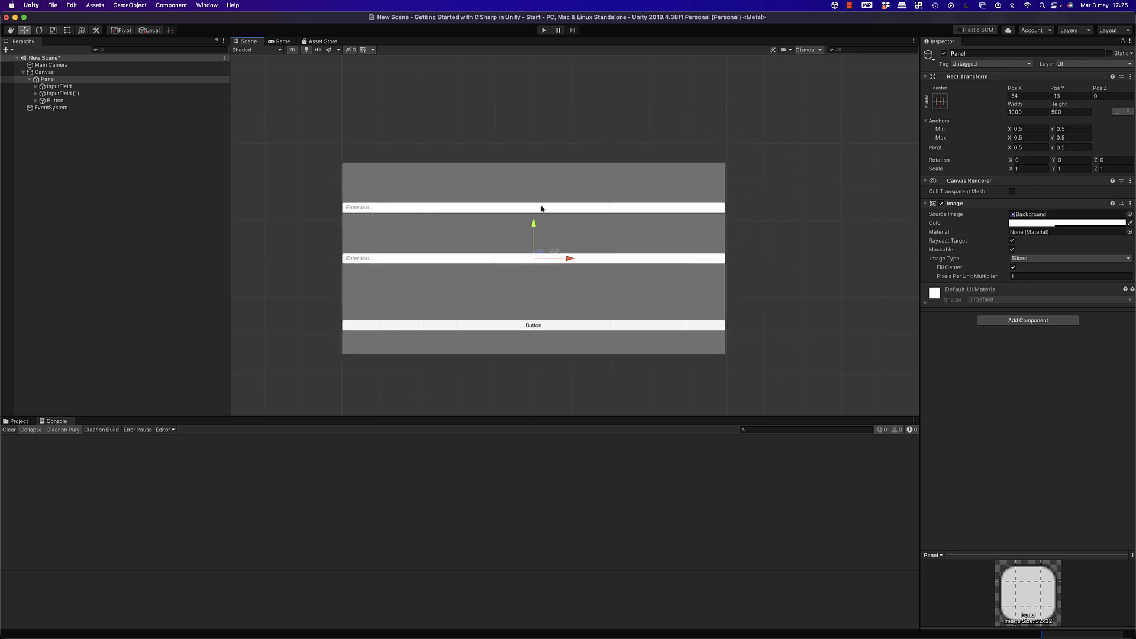
Anchor the upper InputField to the panel's top center with the top-center preset, also setting its position.
left_click(74, 88)
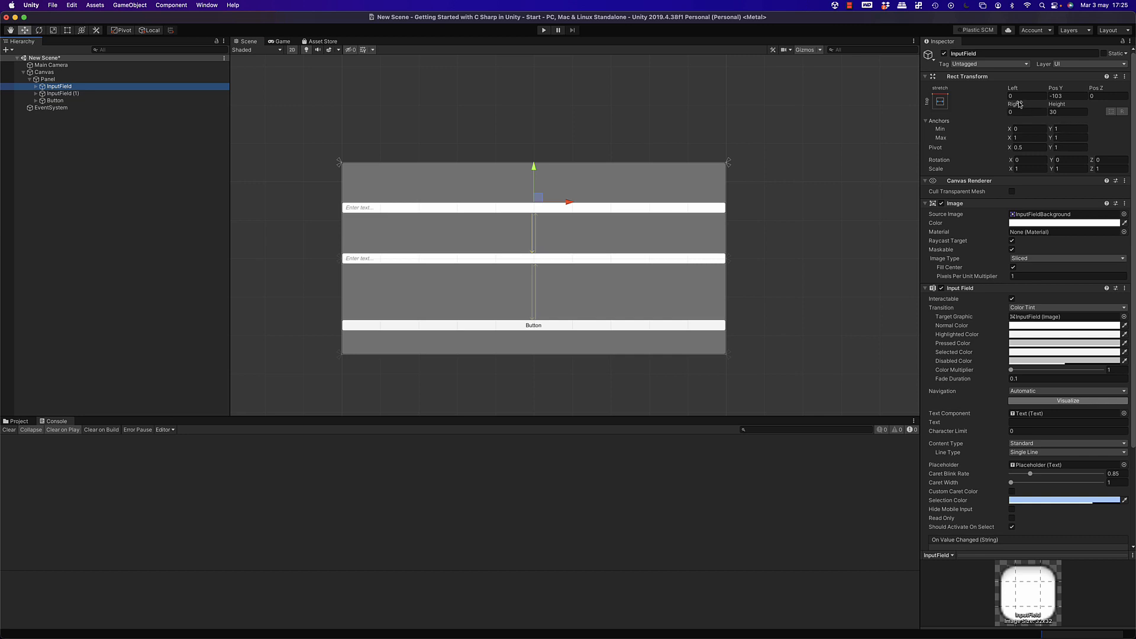
left_click(939, 103)
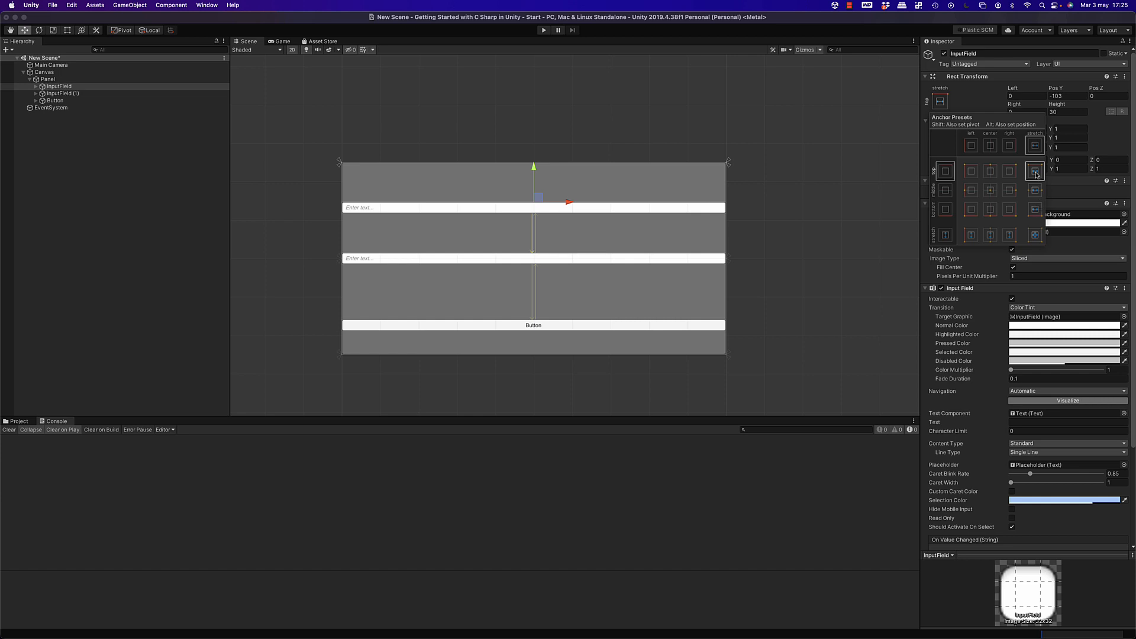
key("alt")
left_click(991, 173, "alt")
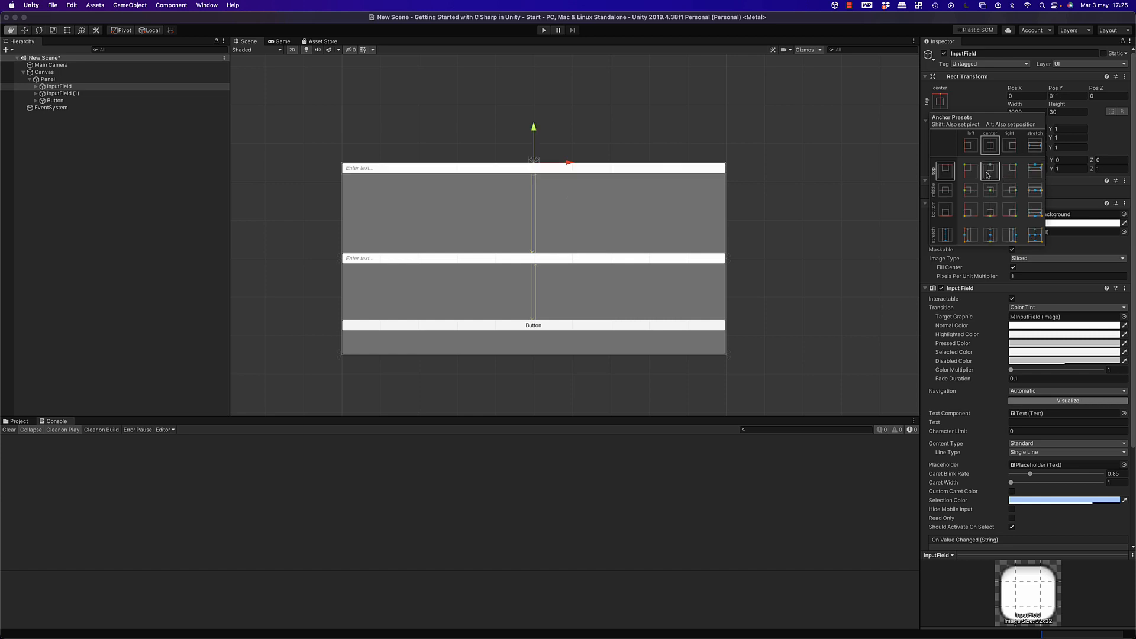
Narrow the upper InputField to a width of about 698 and lower it to about Pos Y -98.
left_click(1017, 103)
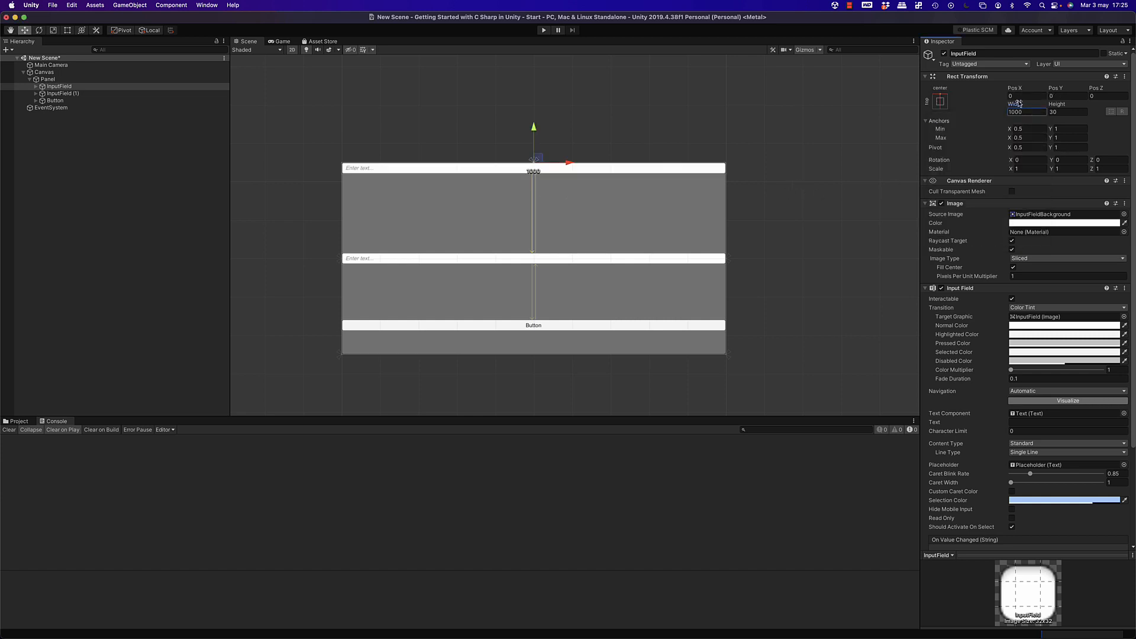
left_click_drag(1019, 103, 876, 108)
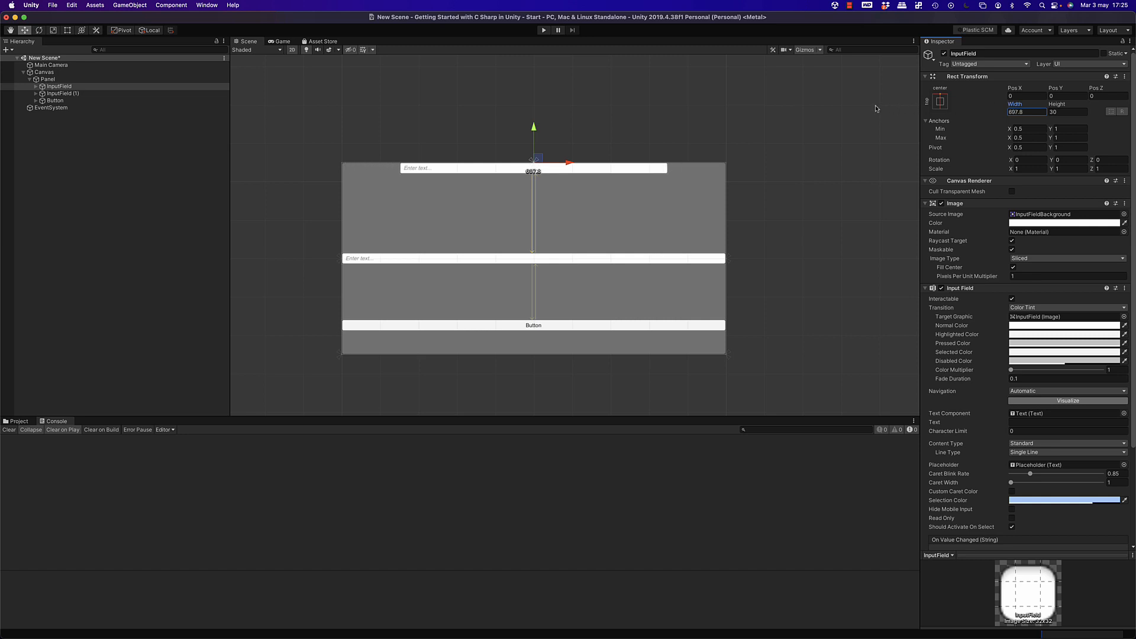
left_click_drag(532, 133, 540, 167)
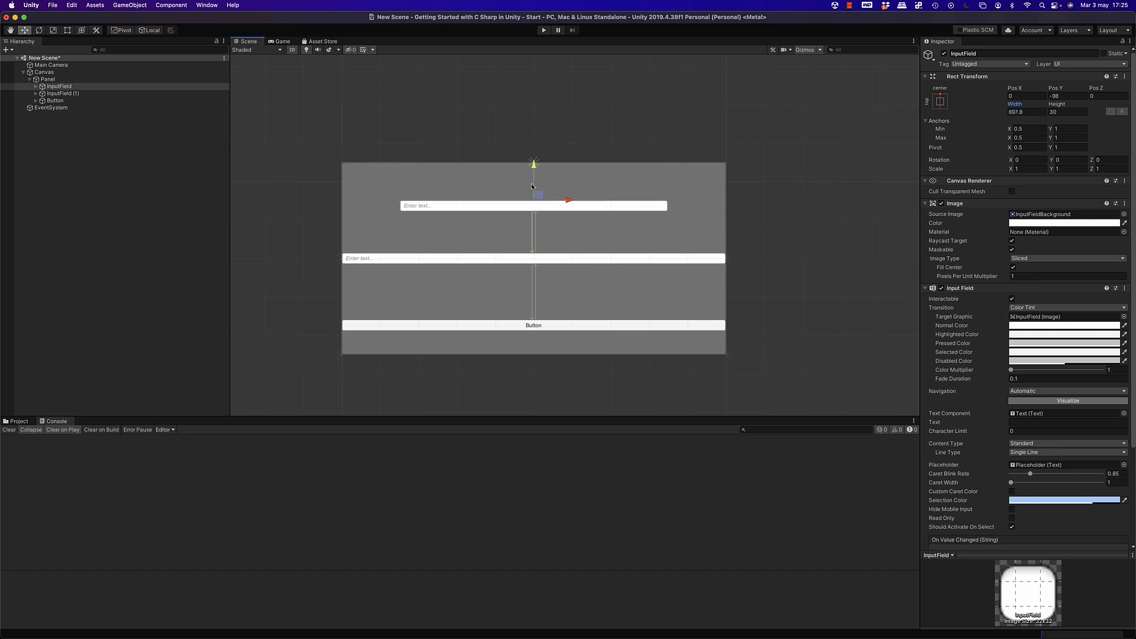
Apply the middle-center preset with pivot and position to InputField (1), and narrow it to nearly the upper field's width.
left_click(543, 259)
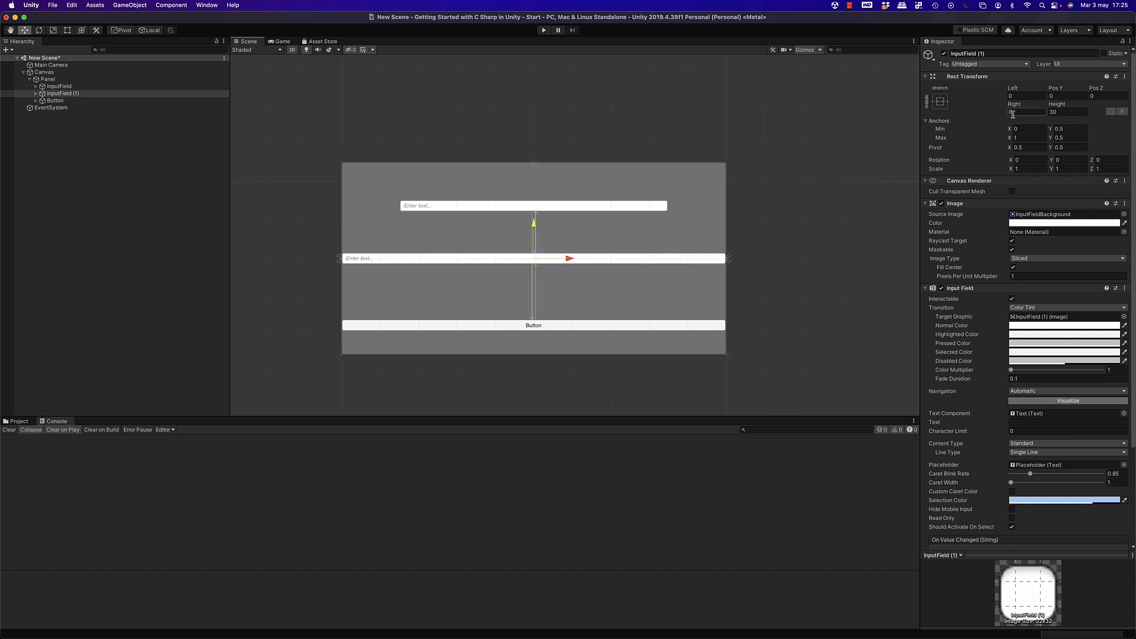
left_click(940, 102)
key("shift+alt")
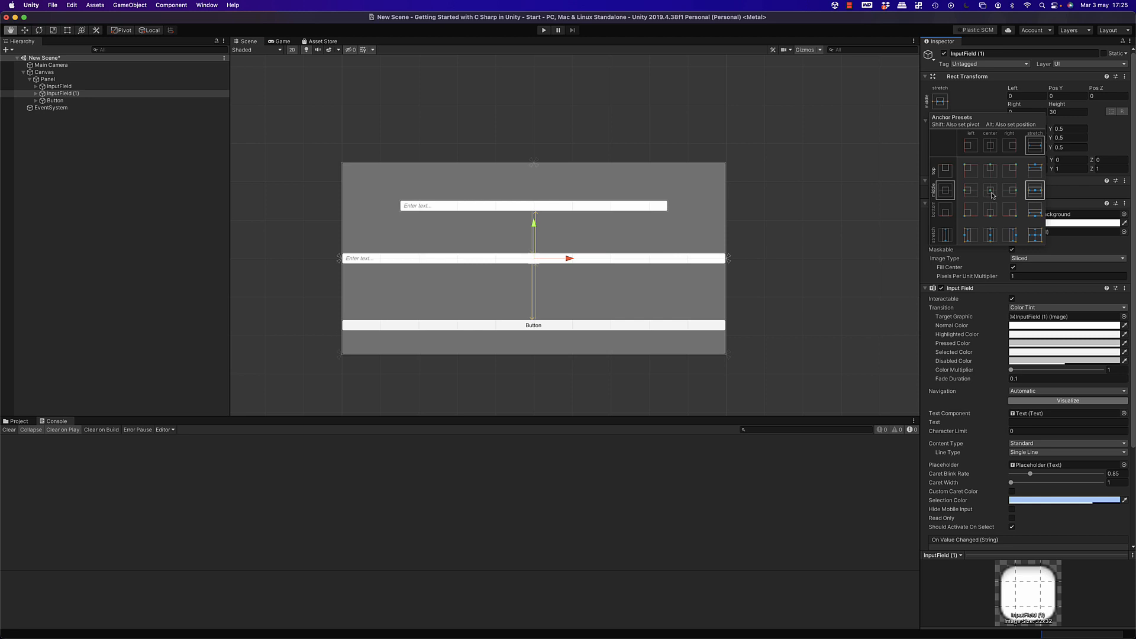
left_click(991, 194, "alt+shift")
left_click(1015, 104)
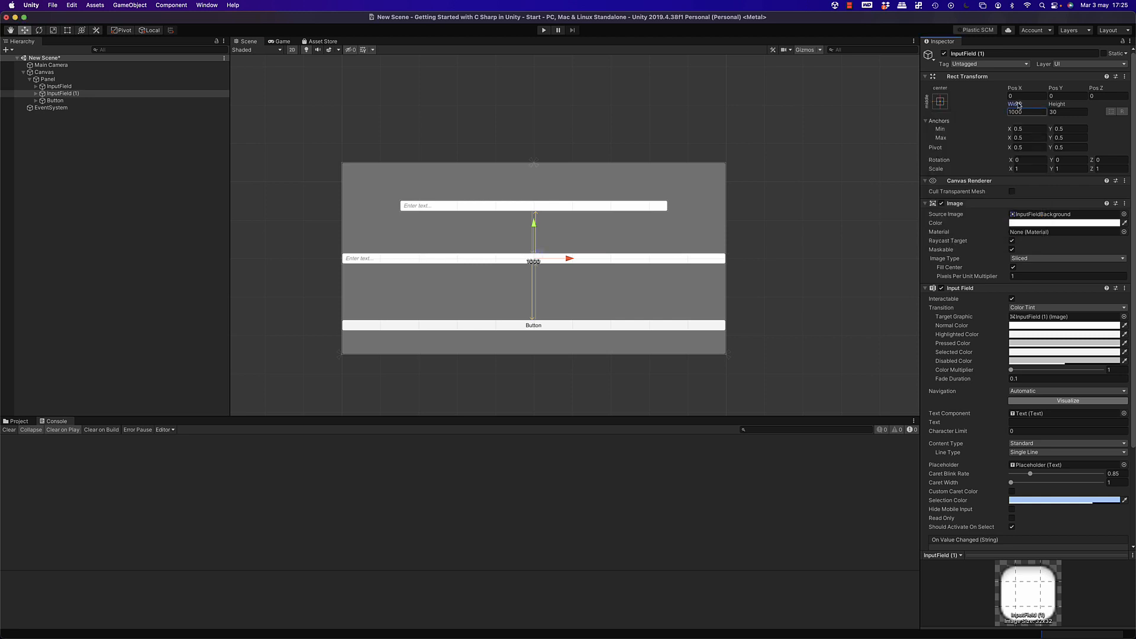
left_click_drag(1015, 105, 868, 115)
Anchor the Button to the panel's bottom center with the bottom-center preset, including pivot and position.
left_click(581, 328)
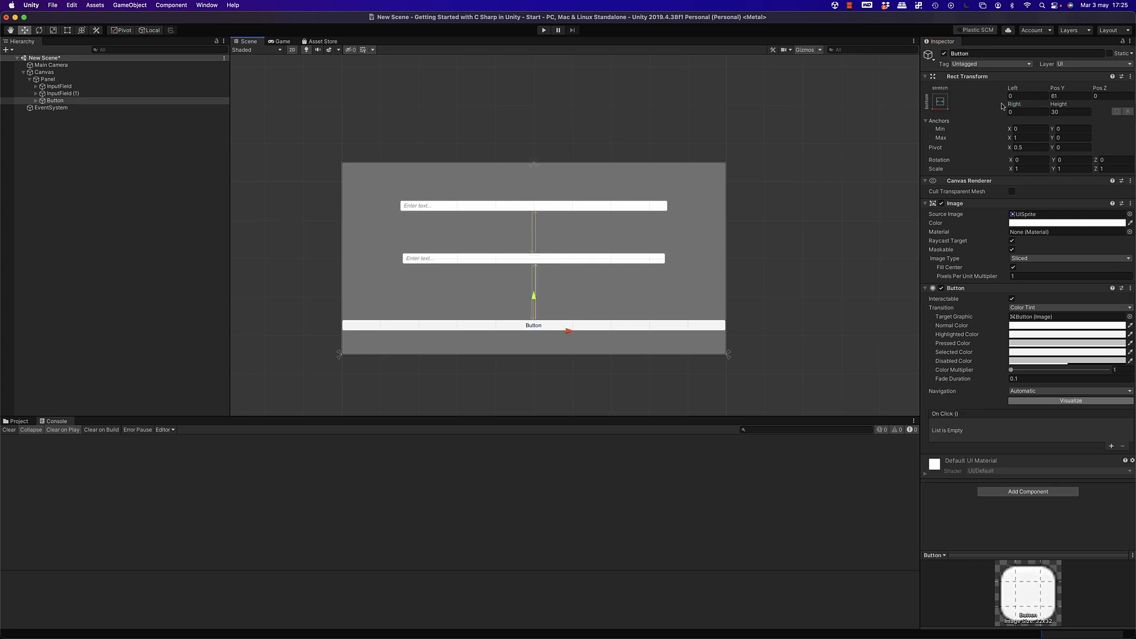
left_click(946, 104)
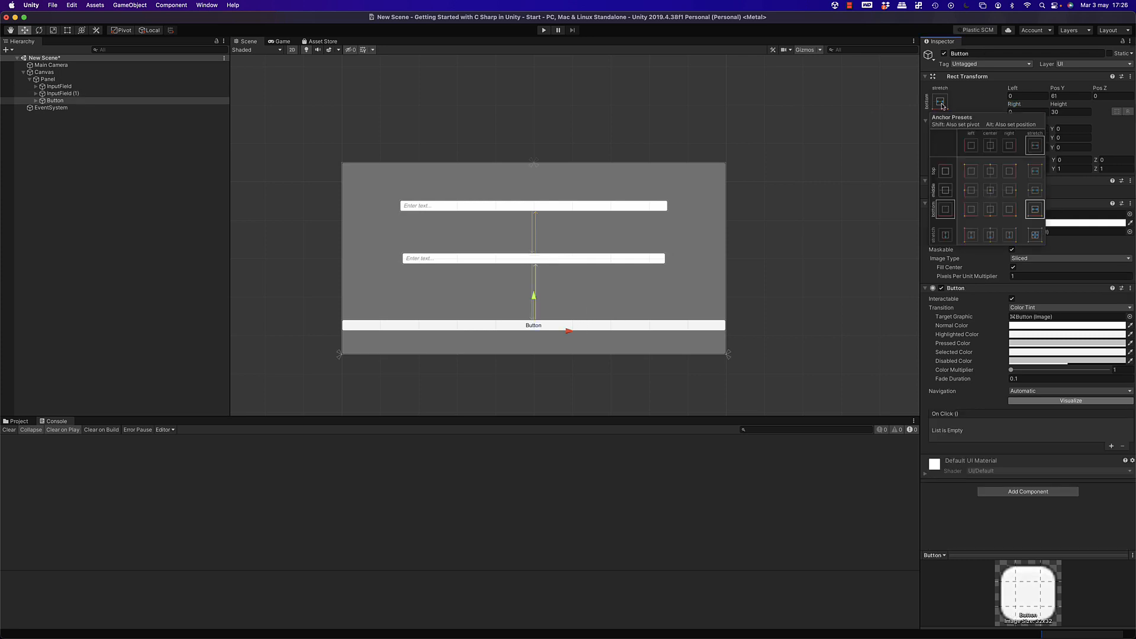
left_click(991, 212, "alt+shift")
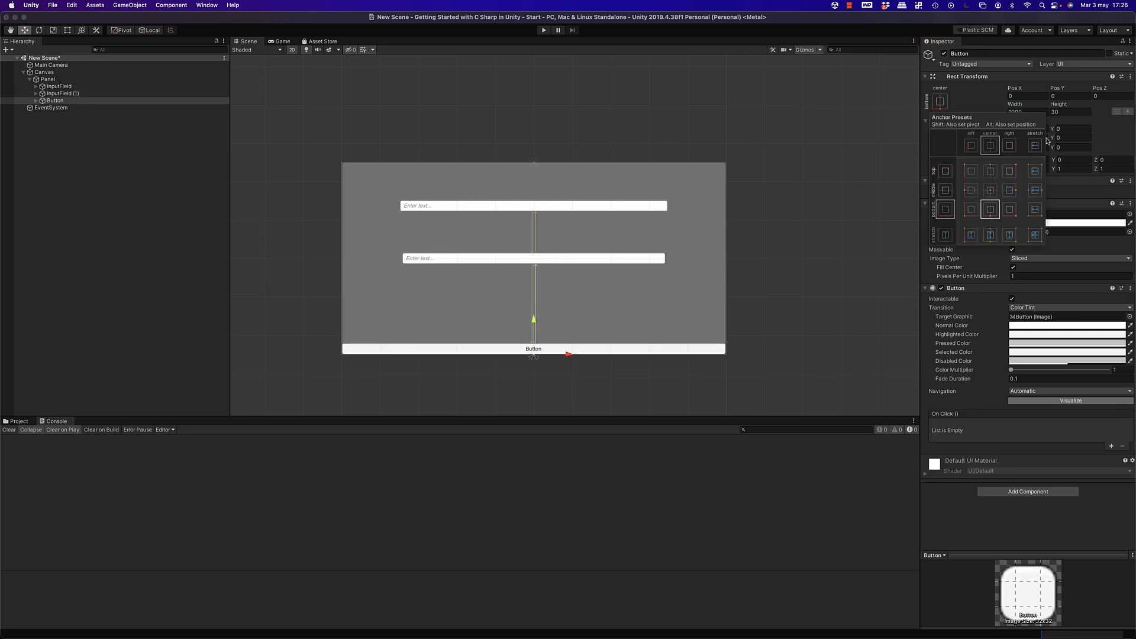
Narrow the Button to a width of about 683 and raise it above the panel's bottom edge.
left_click_drag(976, 106, 869, 98)
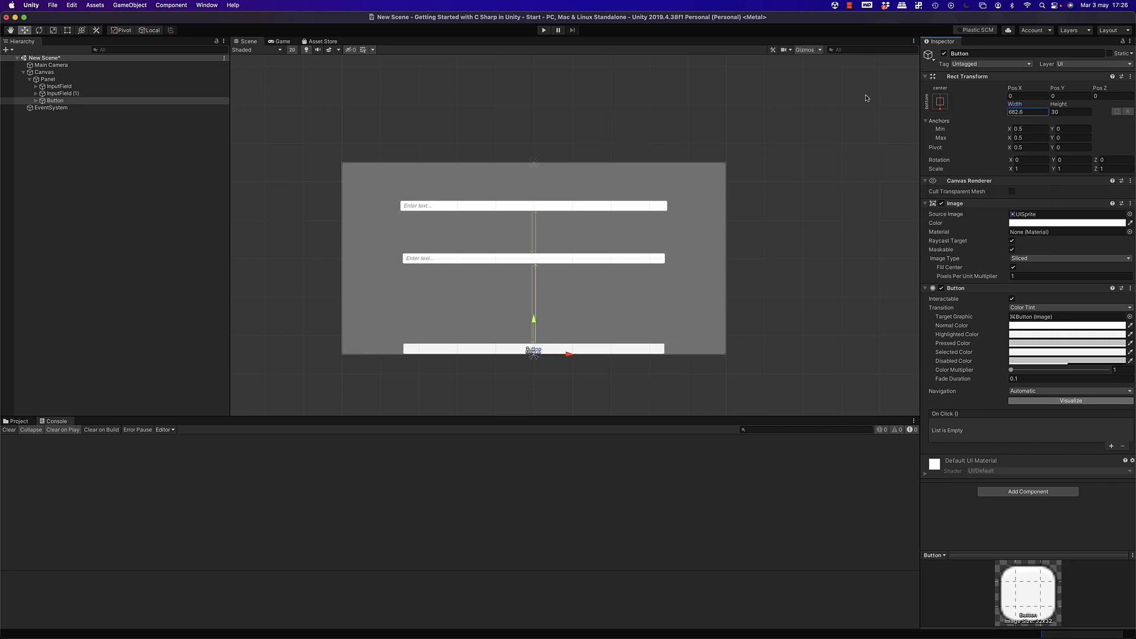
left_click_drag(534, 322, 534, 286)
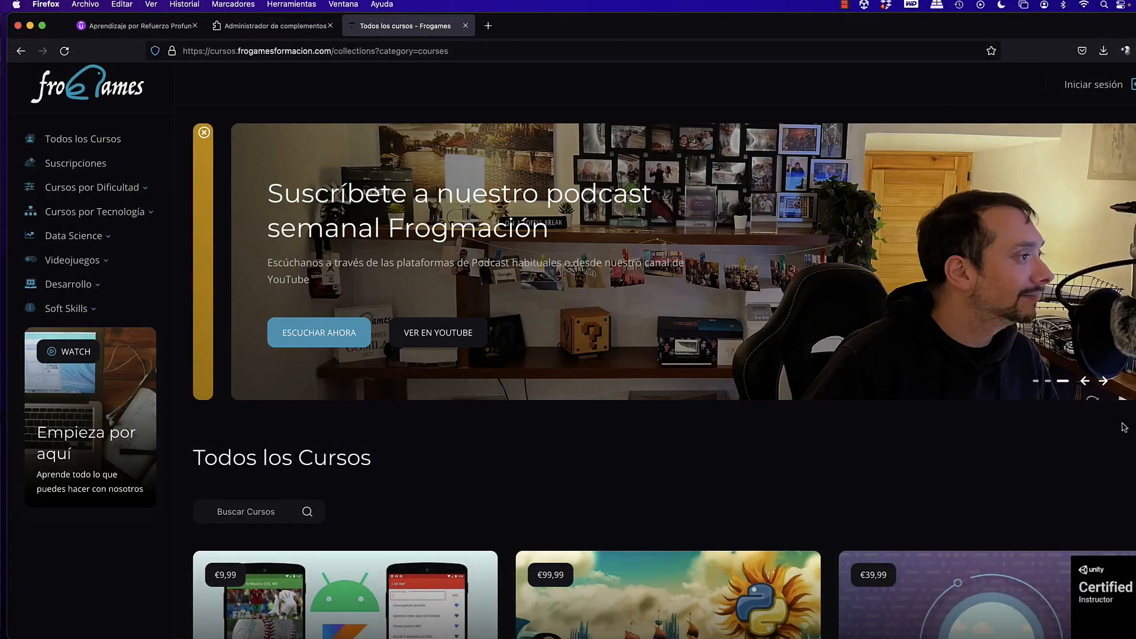
Switch to Firefox and browse the Todos los Cursos catalogue on the Frogames site.
scroll(1123, 427, "down", 5)
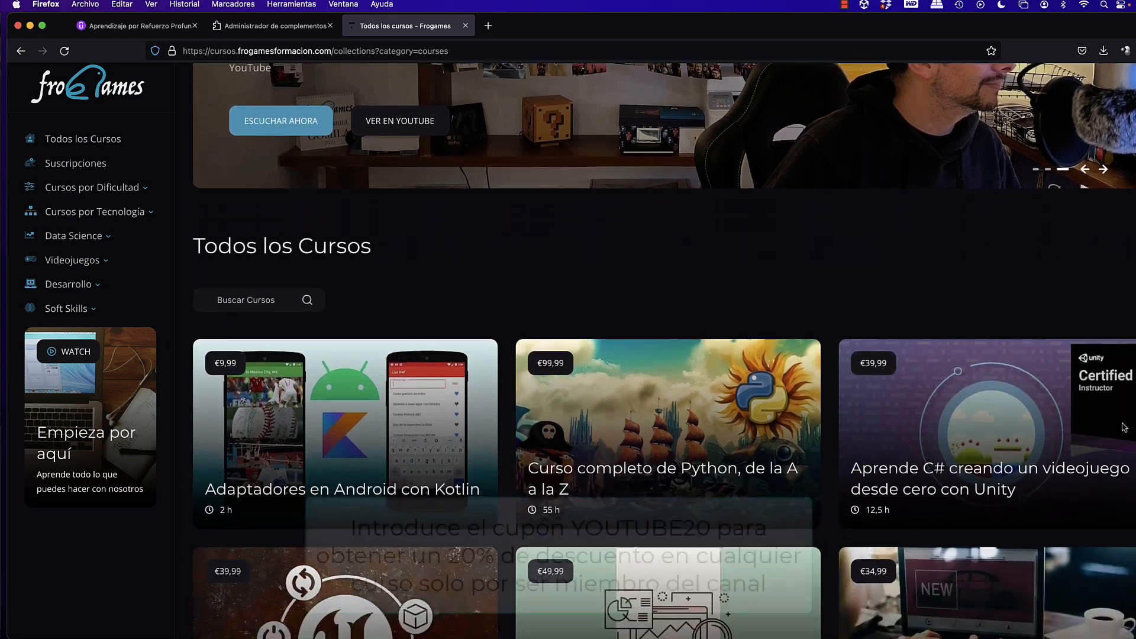
scroll(1123, 427, "down", 5)
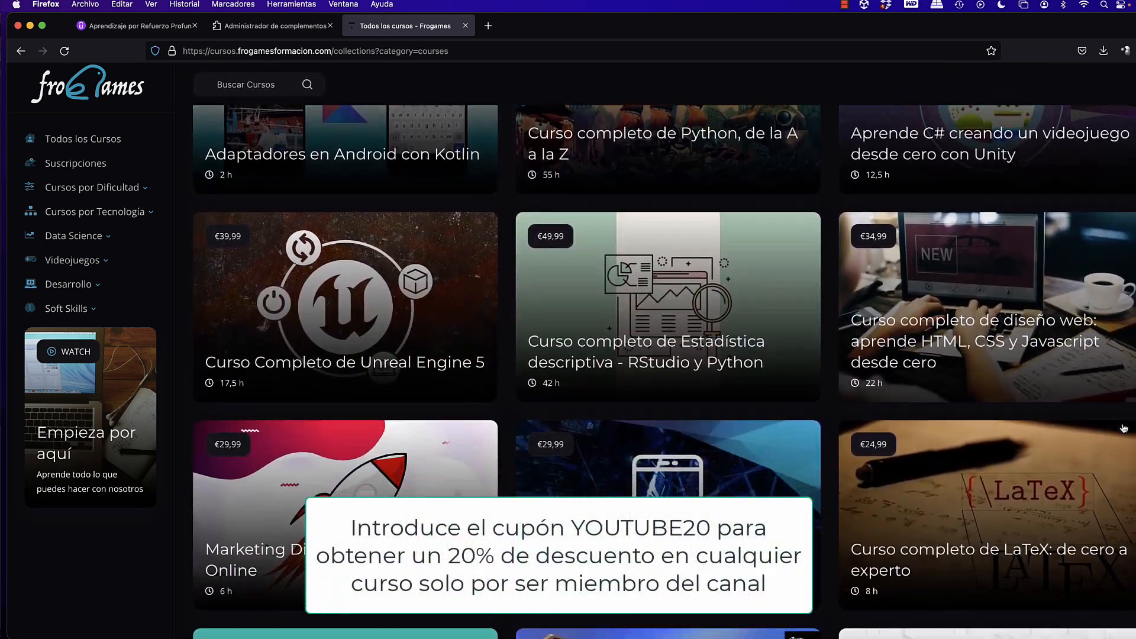
scroll(1123, 427, "down", 6)
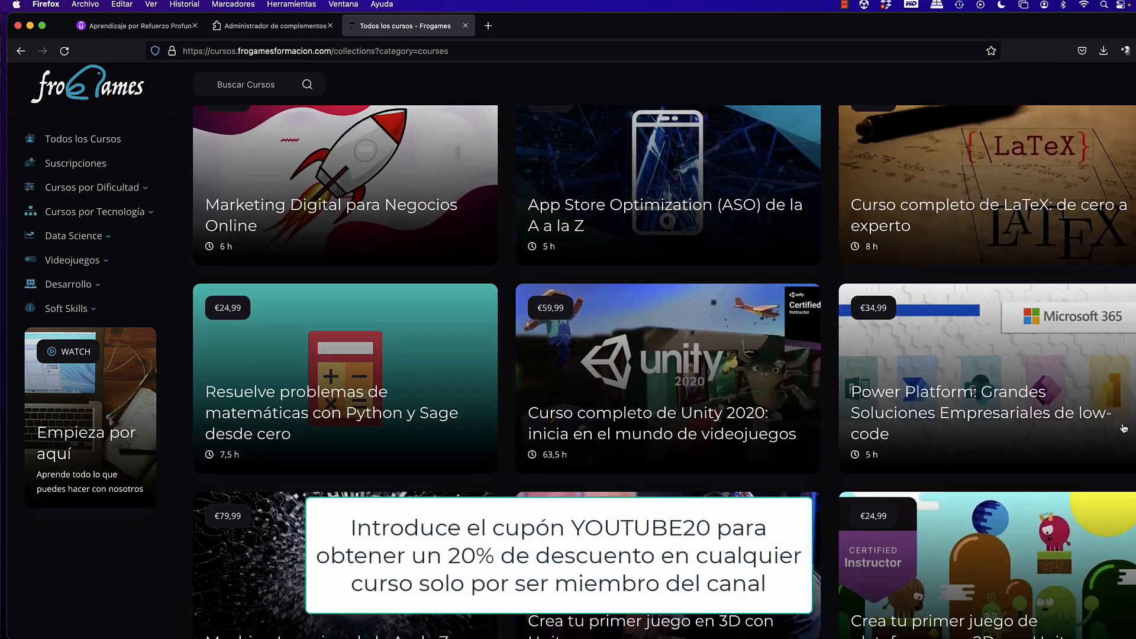
scroll(1123, 427, "down", 6)
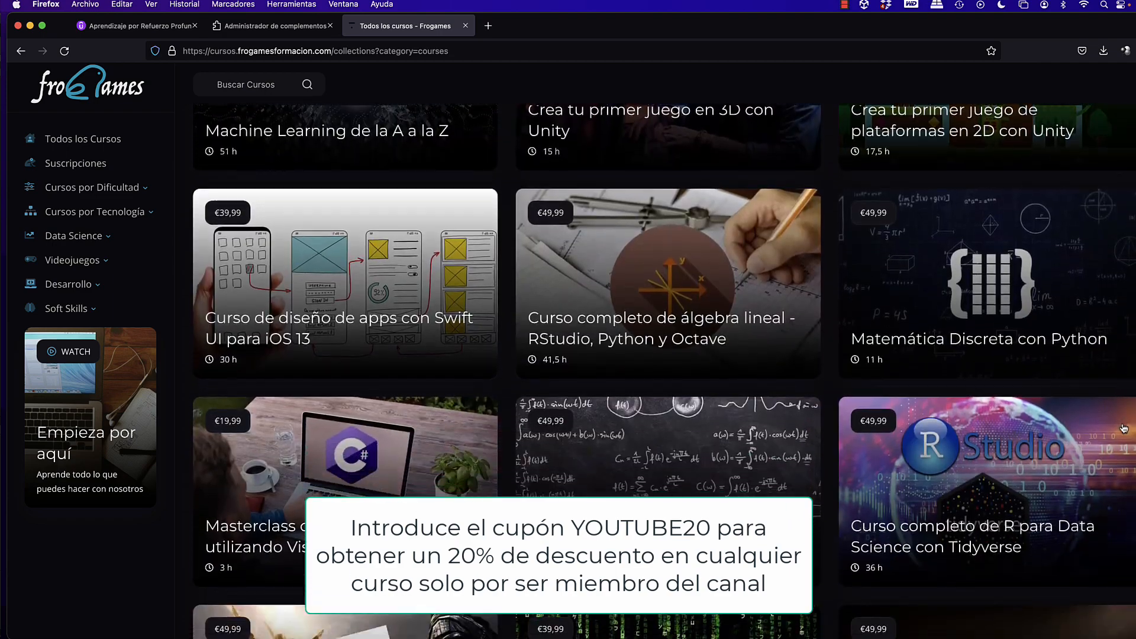
scroll(1123, 427, "down", 7)
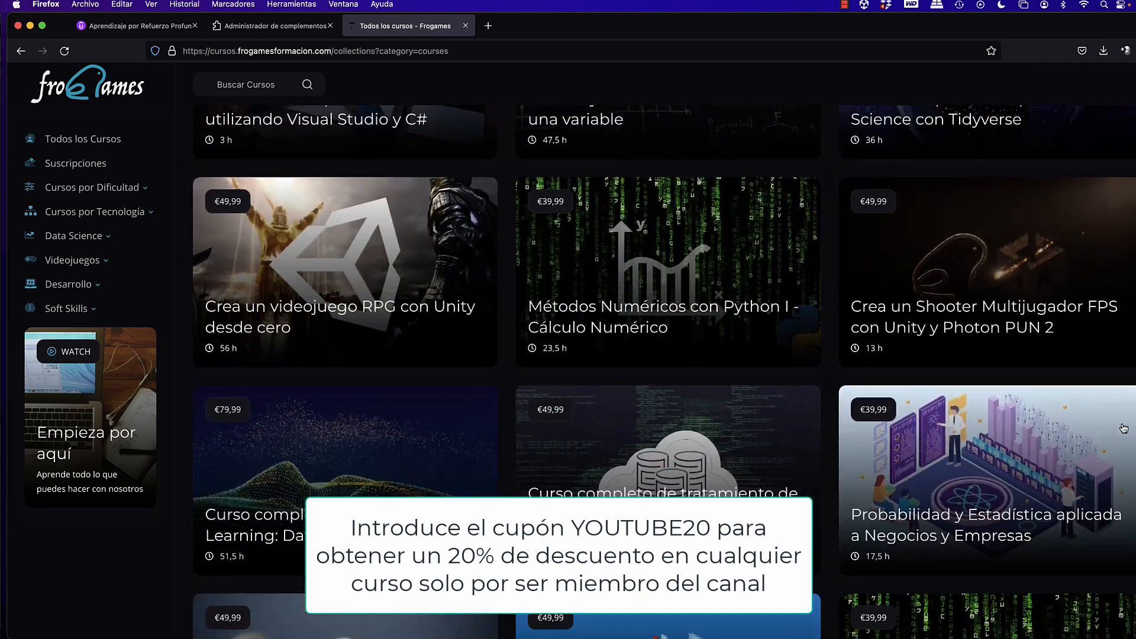
scroll(1124, 427, "down", 3)
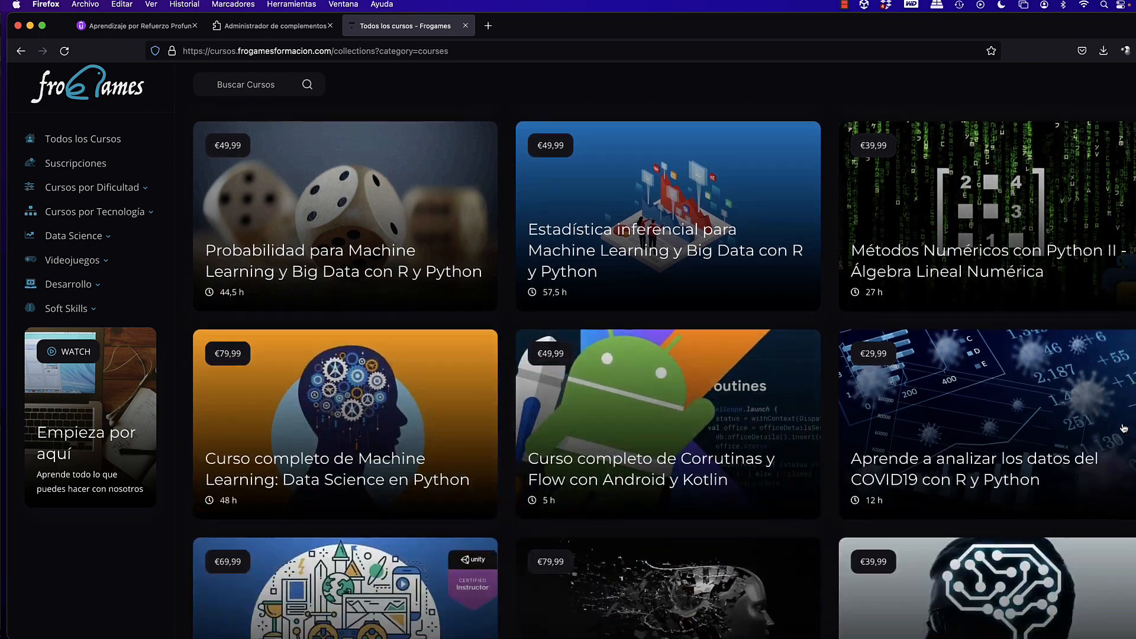